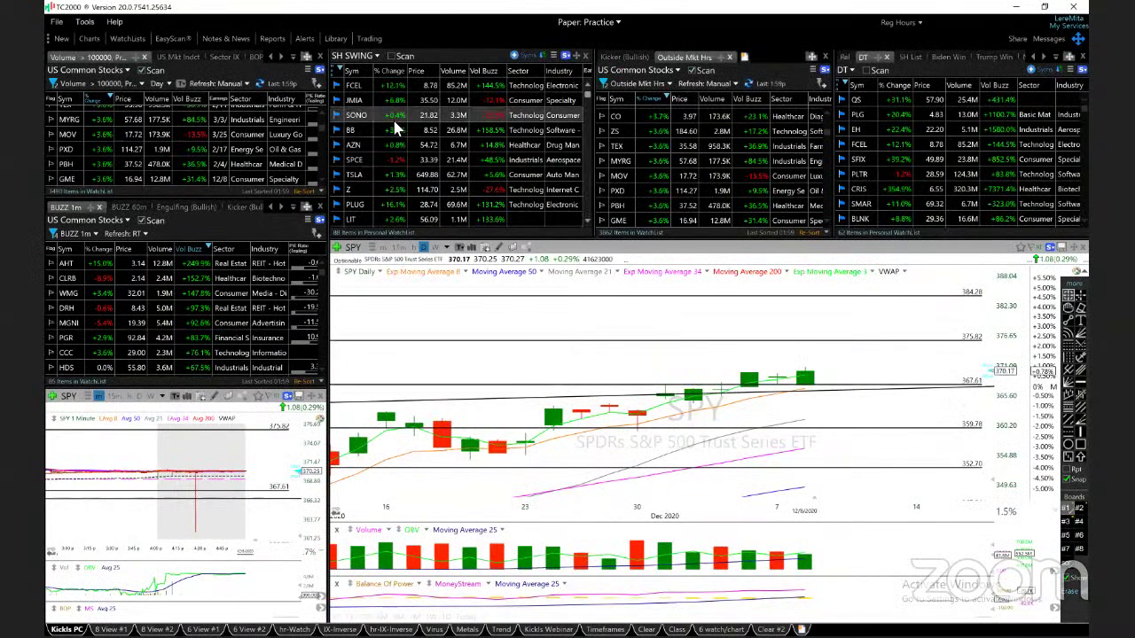
# Step: Sort the SH SWING watchlist by symbol and bring up AZN's daily chart to examine its recent price range and trend lines
pyautogui.click(353, 71)
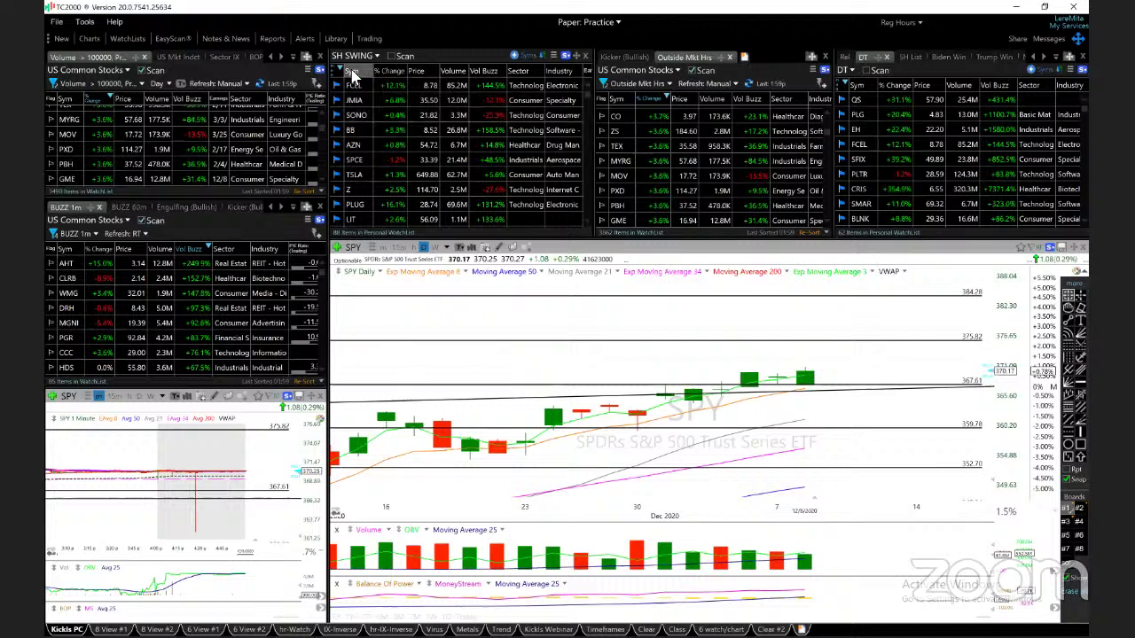
pyautogui.scroll(-2, 346, 89)
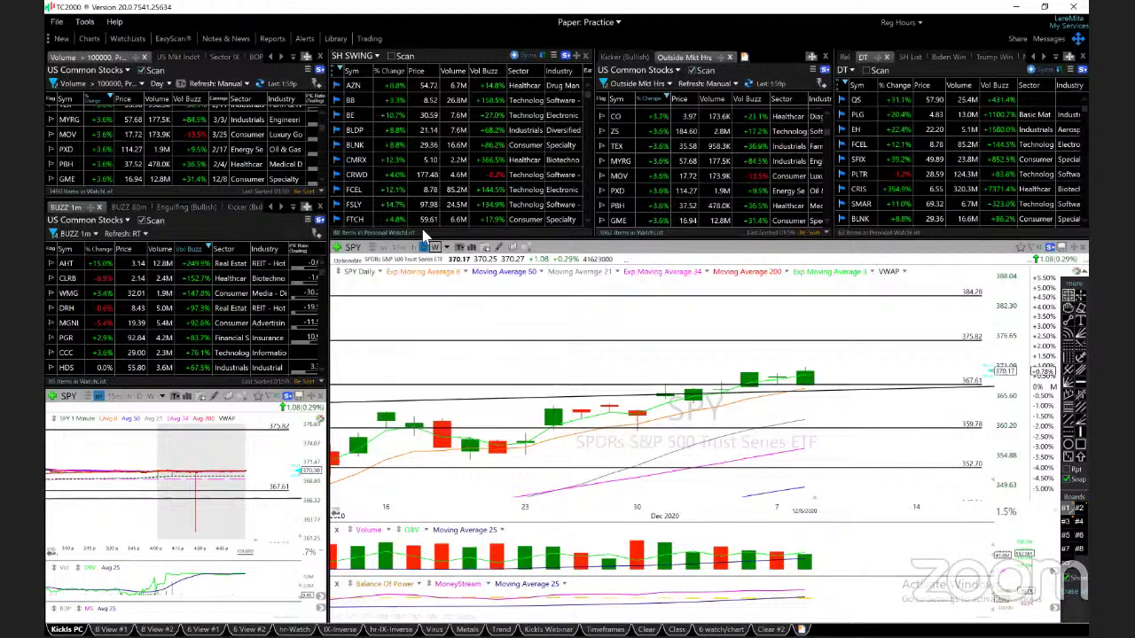
pyautogui.click(358, 87)
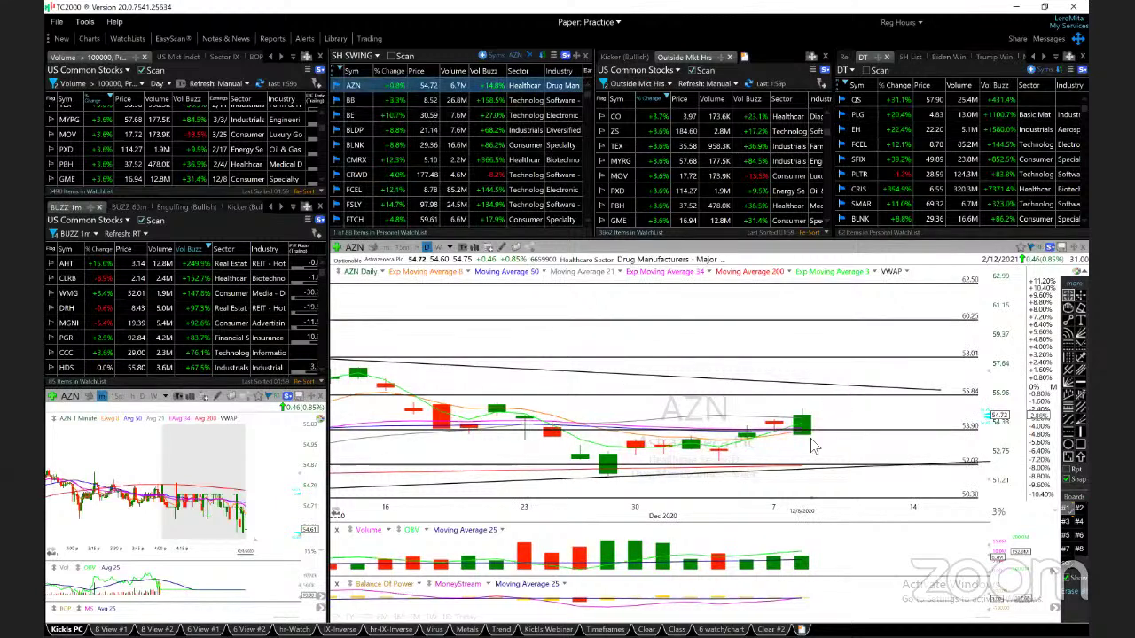
pyautogui.scroll(-2, 814, 446)
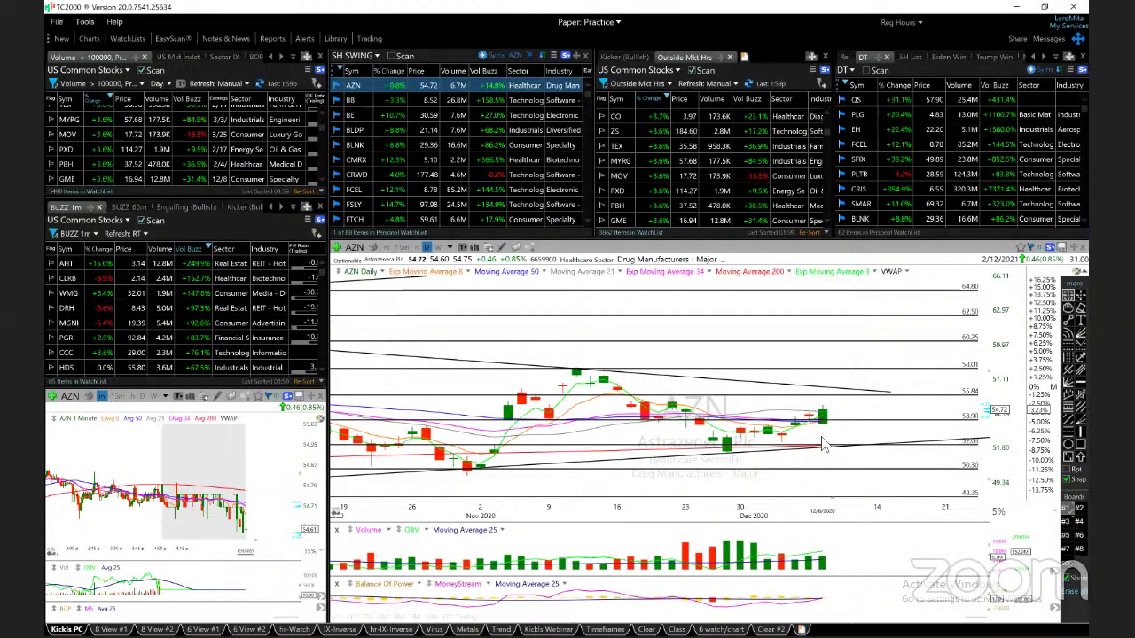
pyautogui.moveTo(825, 452)
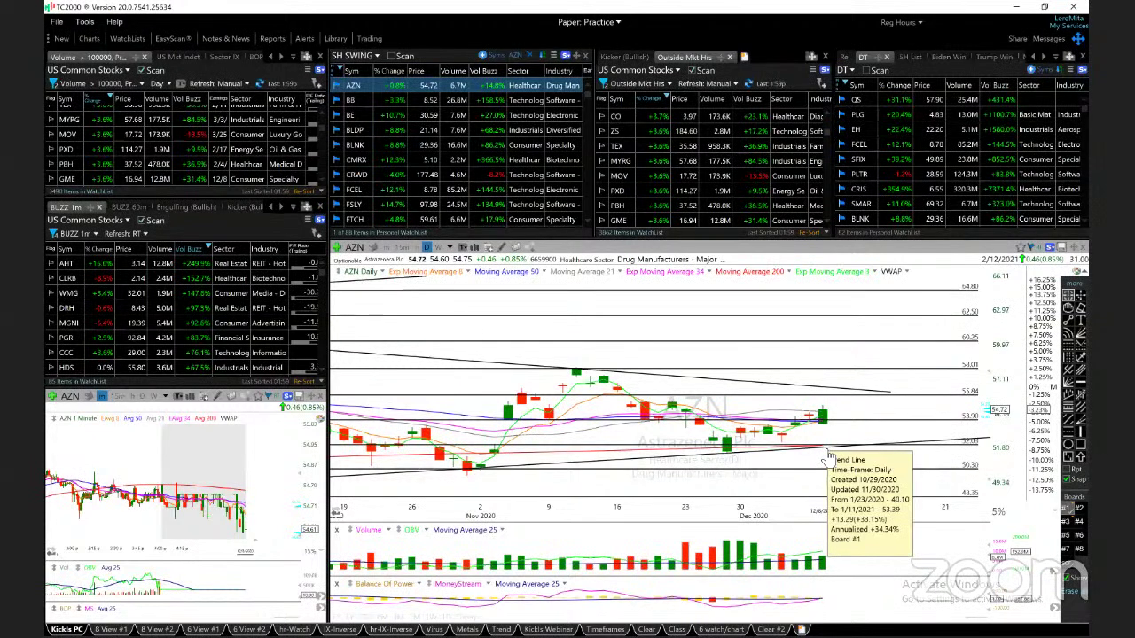
# Step: Bring up the next watchlist stock, BB, and examine the price data of its 12/8/20 daily candle
pyautogui.press('space')
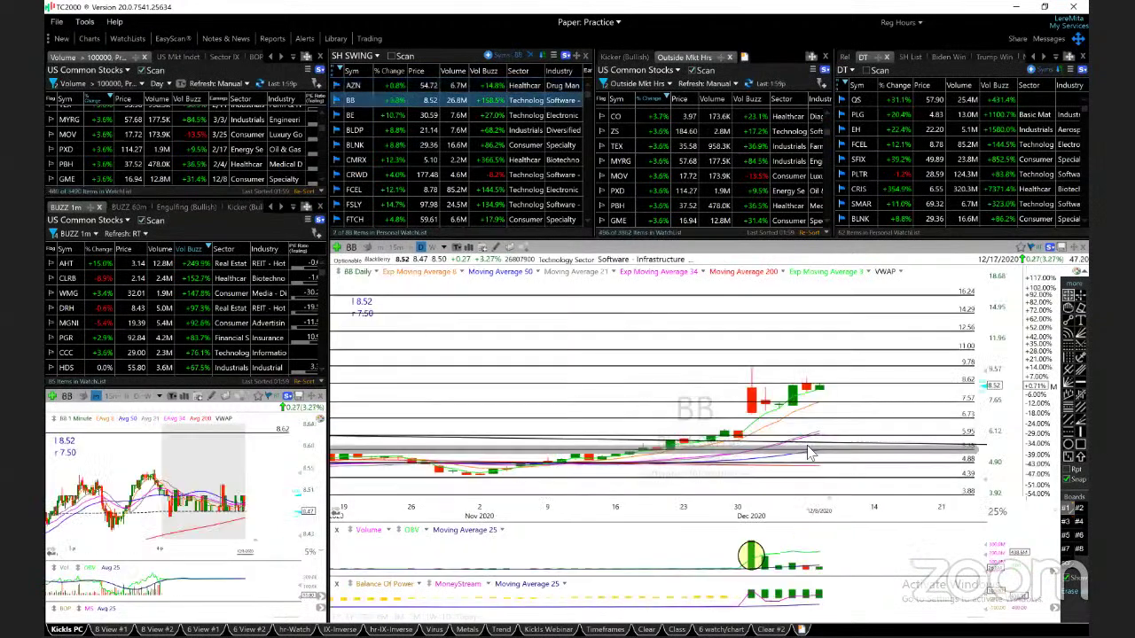
pyautogui.scroll(3, 769, 434)
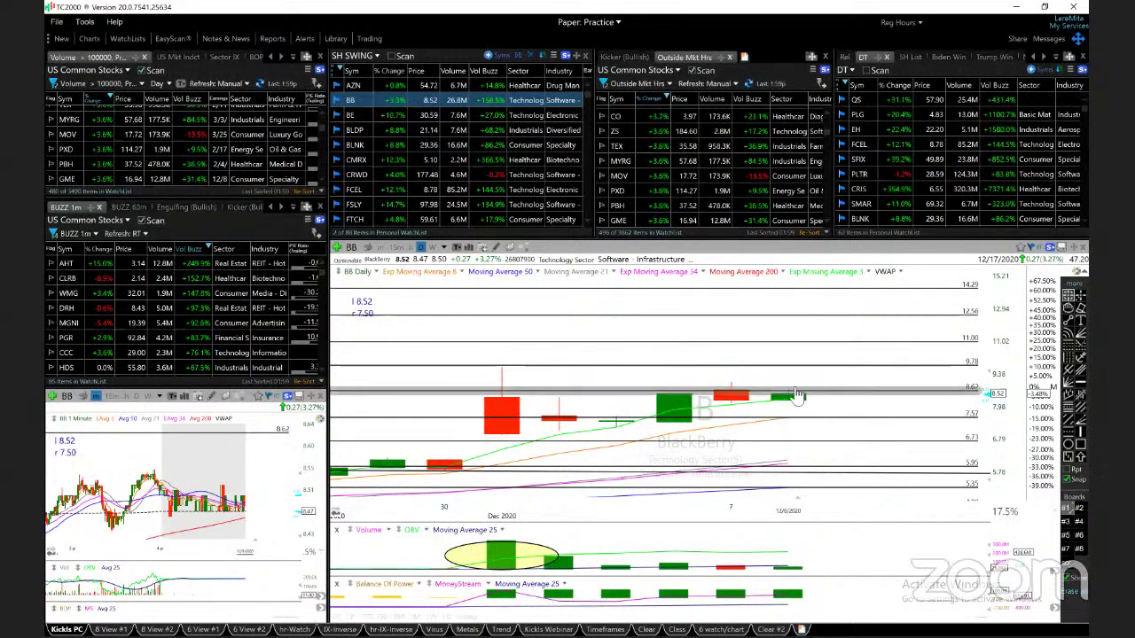
pyautogui.click(787, 404)
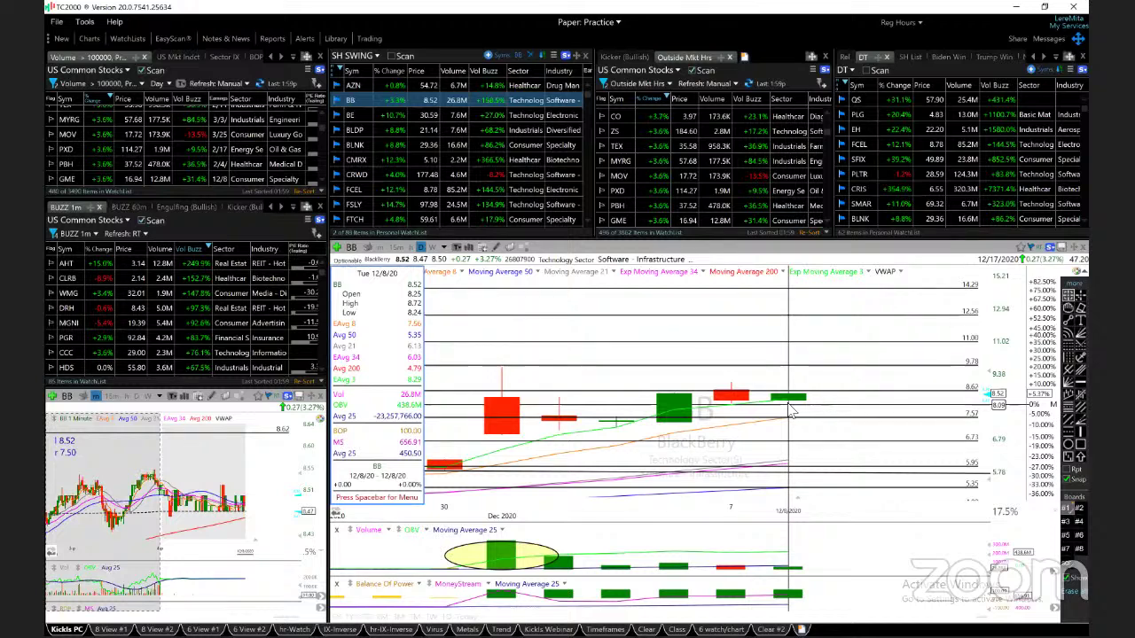
pyautogui.click(729, 411)
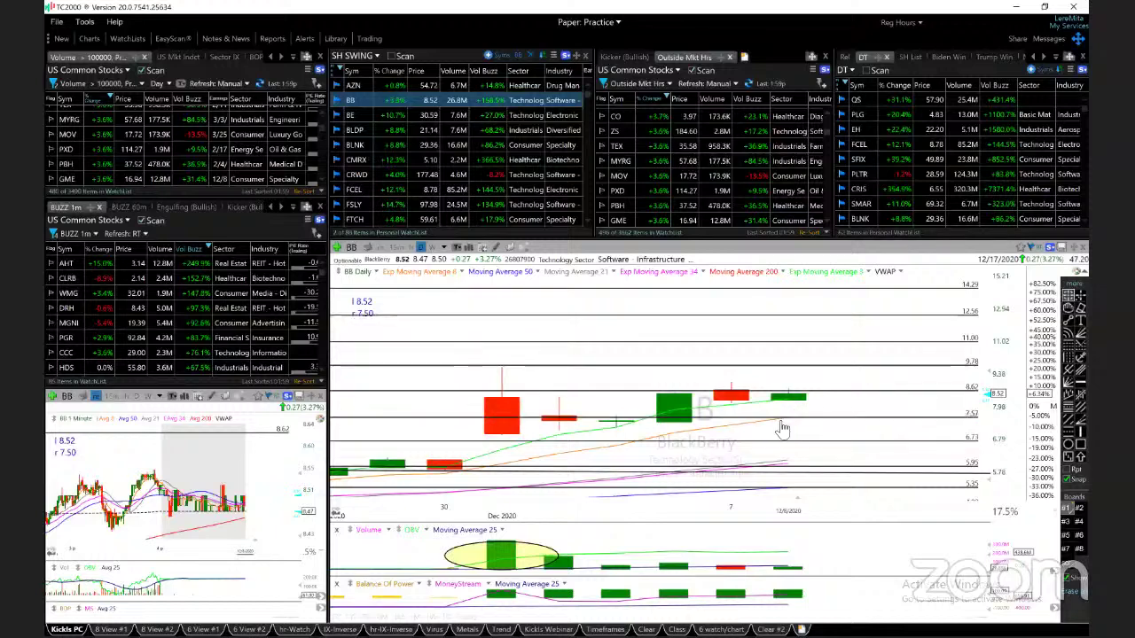
# Step: Go through the BE and BLDP daily charts and inspect the data of BLDP's 12/2/20 candle
pyautogui.press('Down')
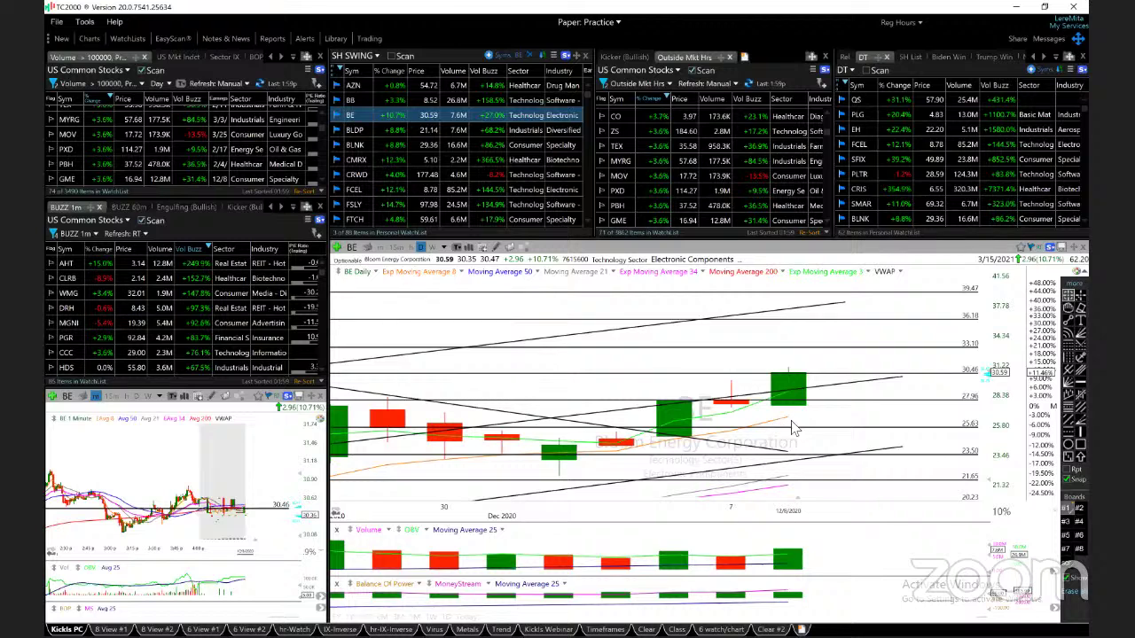
pyautogui.press('Down')
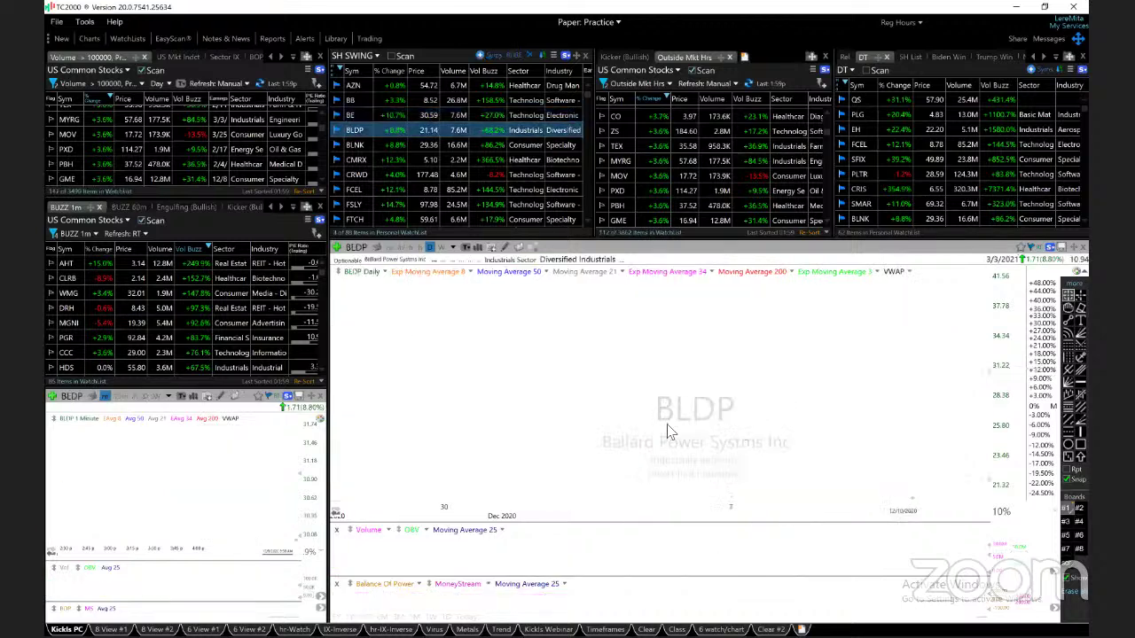
pyautogui.scroll(-2, 867, 442)
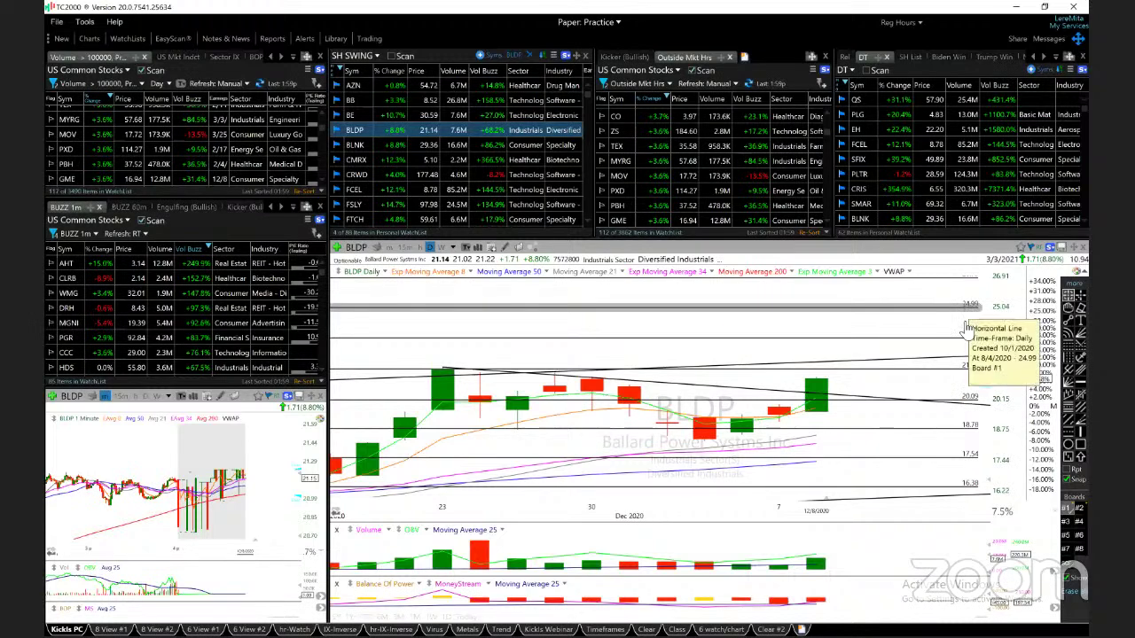
pyautogui.scroll(-1, 987, 376)
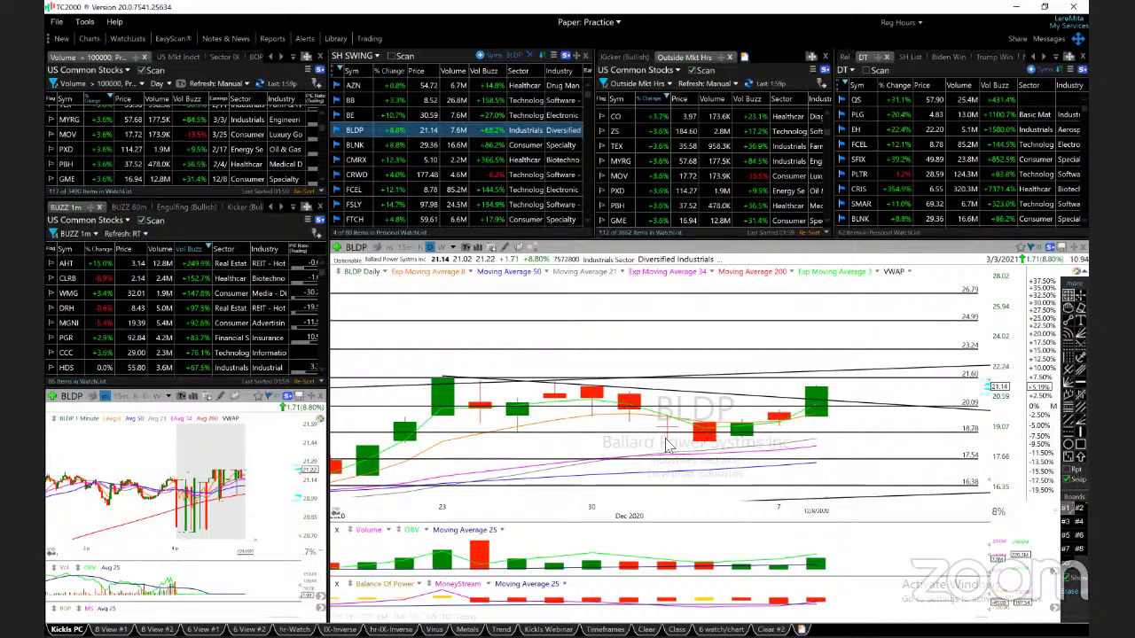
pyautogui.moveTo(665, 428); pyautogui.dragTo(667, 441)
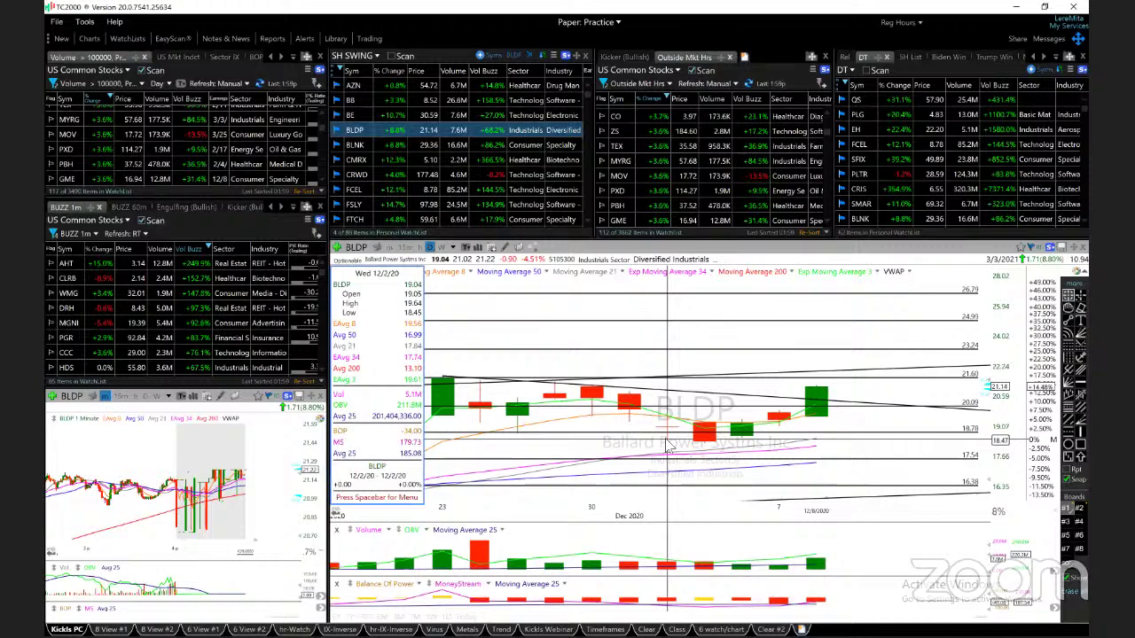
# Step: Bring up BLNK's daily chart and examine its latest candles against the horizontal levels and trend lines, both close up and over several weeks
pyautogui.press('Down')
pyautogui.scroll(3, 725, 435)
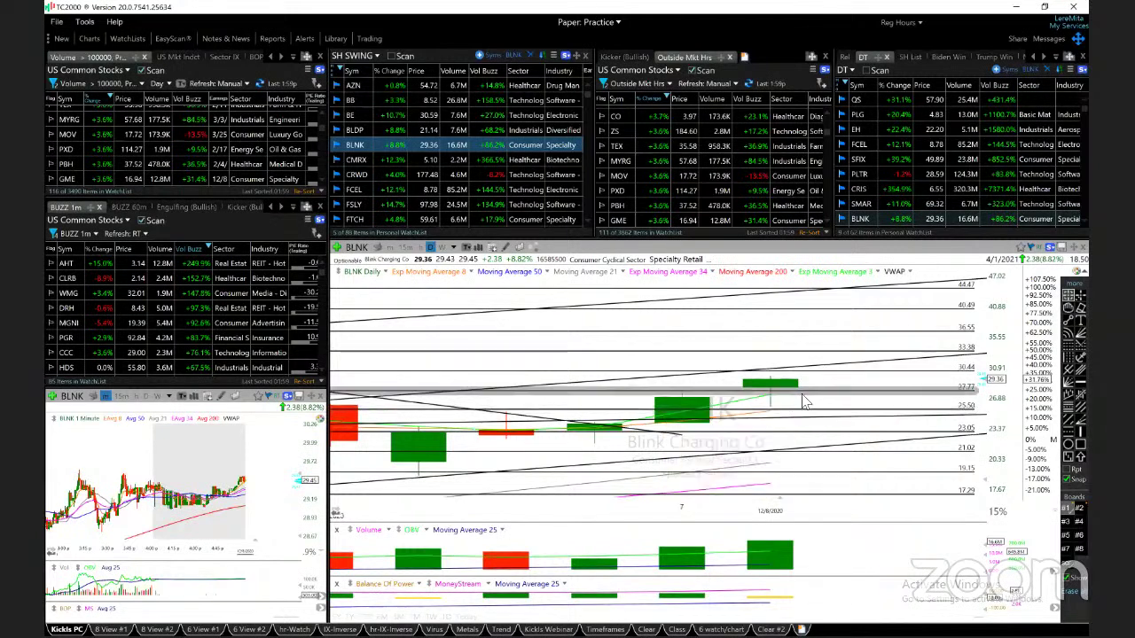
pyautogui.scroll(-2, 804, 403)
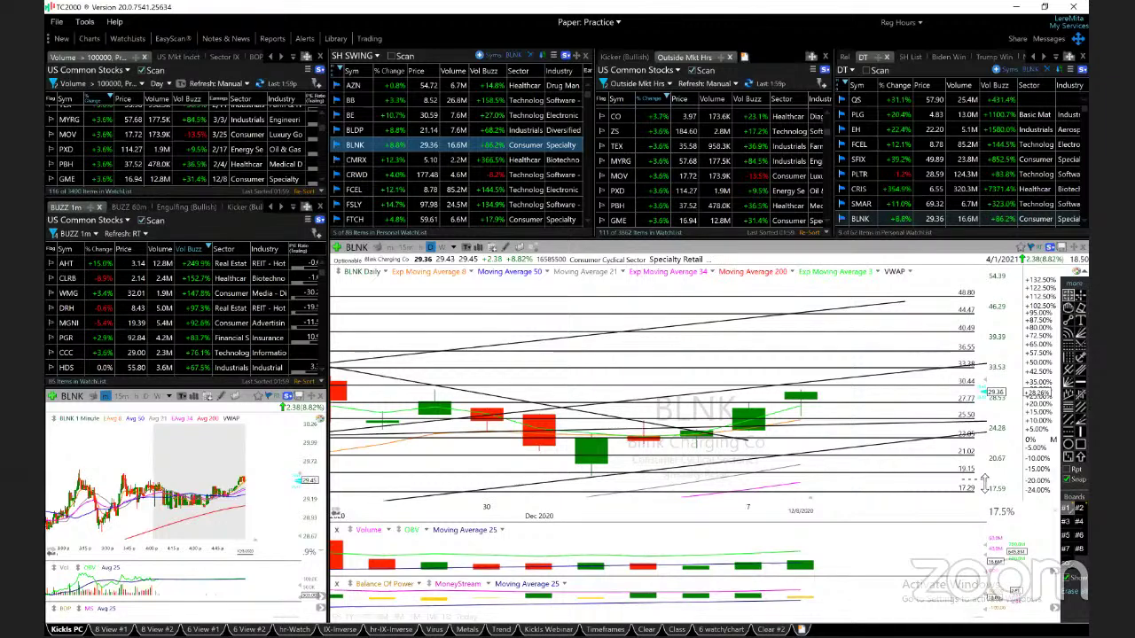
pyautogui.scroll(1, 899, 518)
pyautogui.scroll(1, 899, 517)
pyautogui.scroll(-3, 731, 438)
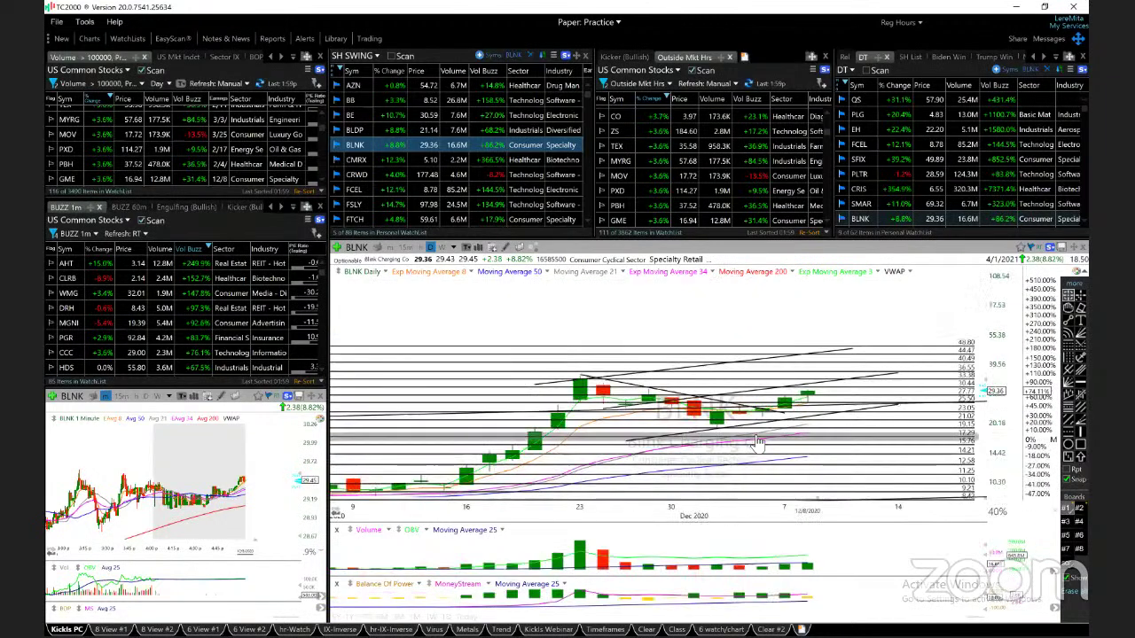
pyautogui.scroll(3, 758, 442)
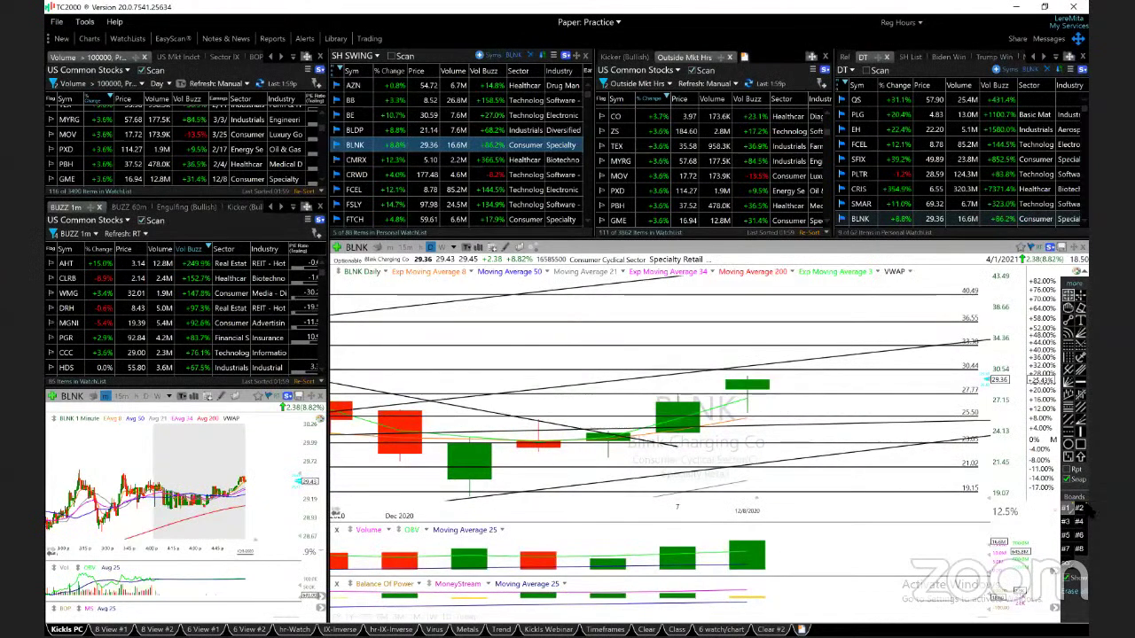
pyautogui.press('Delete')
pyautogui.hotkey('ctrl', 'z')
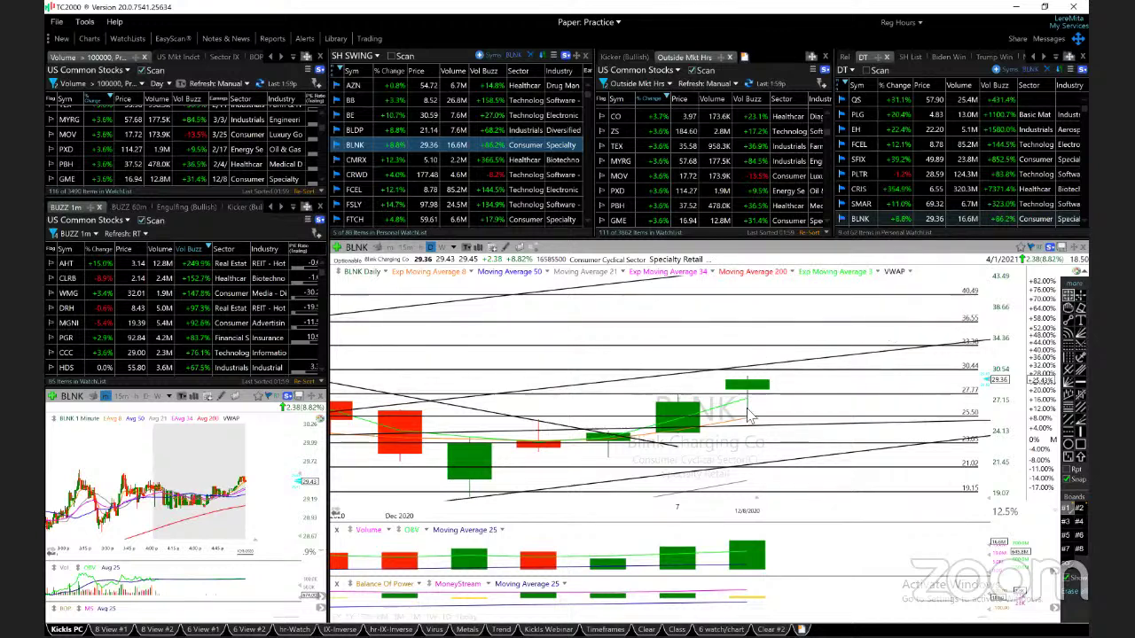
# Step: Review CMRX's recent daily candles and volume, and bring up CRWD's chart to check its levels
pyautogui.press('Down')
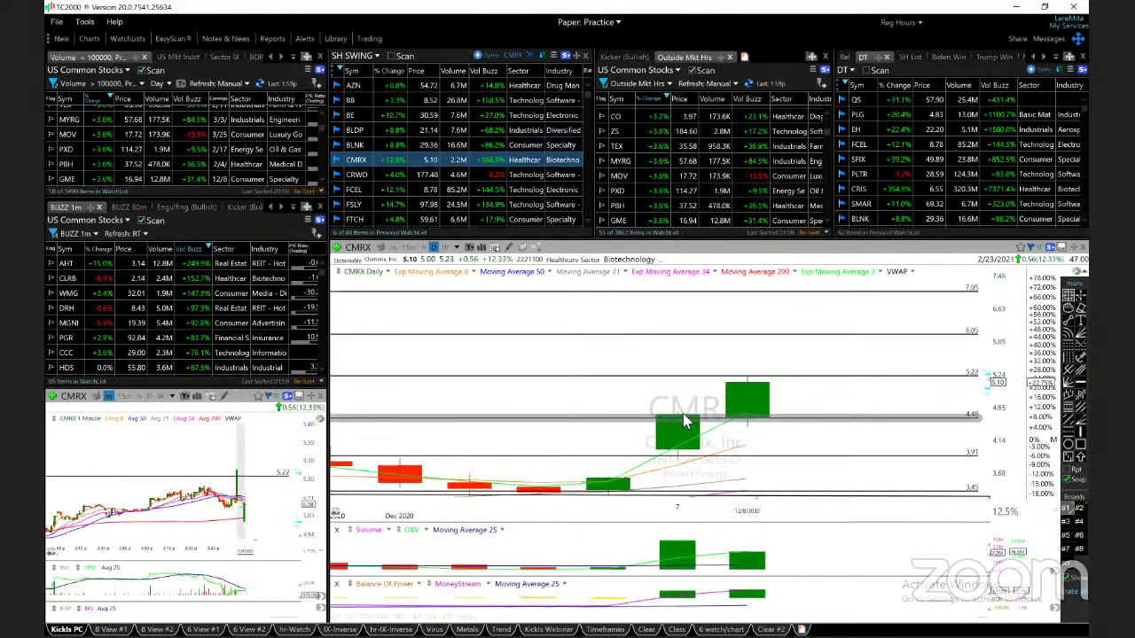
pyautogui.scroll(-2, 739, 430)
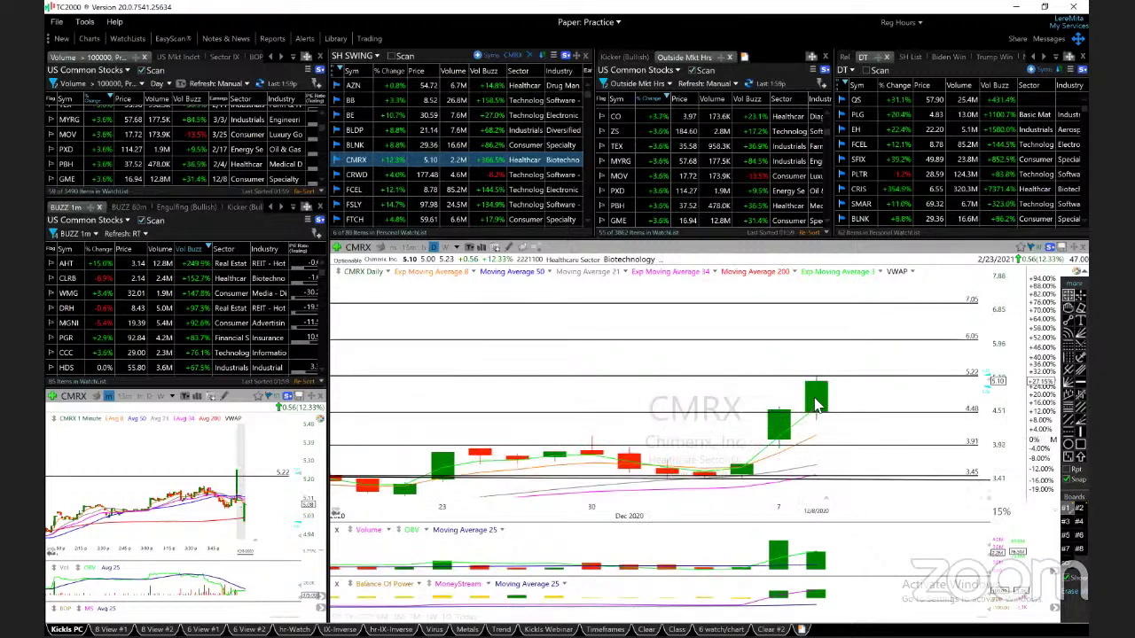
pyautogui.click(778, 554)
pyautogui.moveTo(988, 383); pyautogui.dragTo(989, 390)
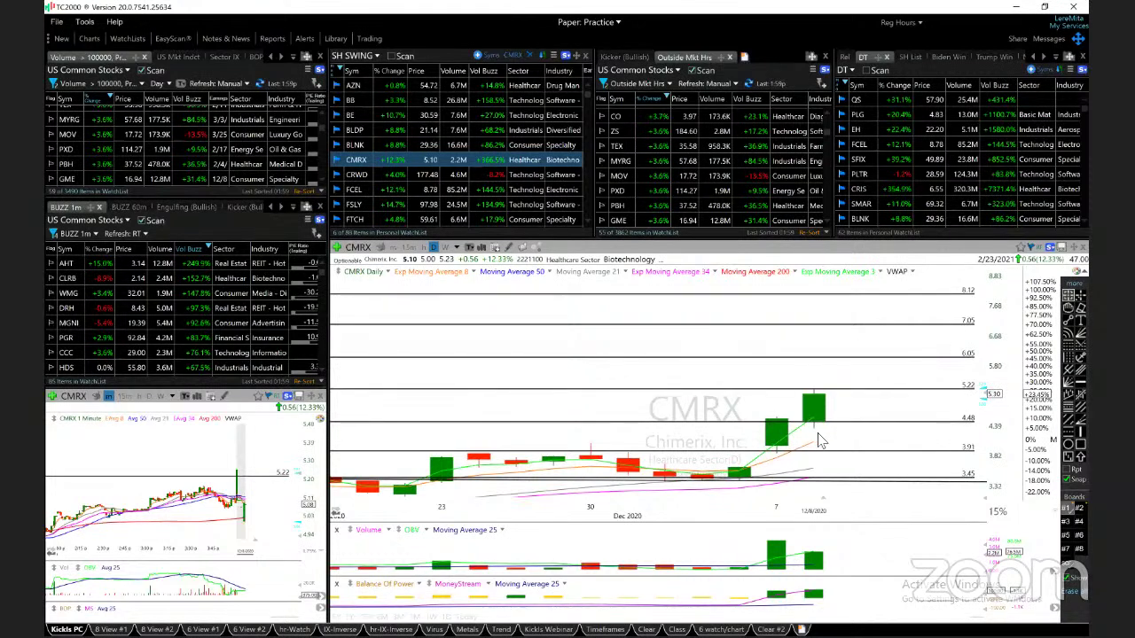
pyautogui.press('Down')
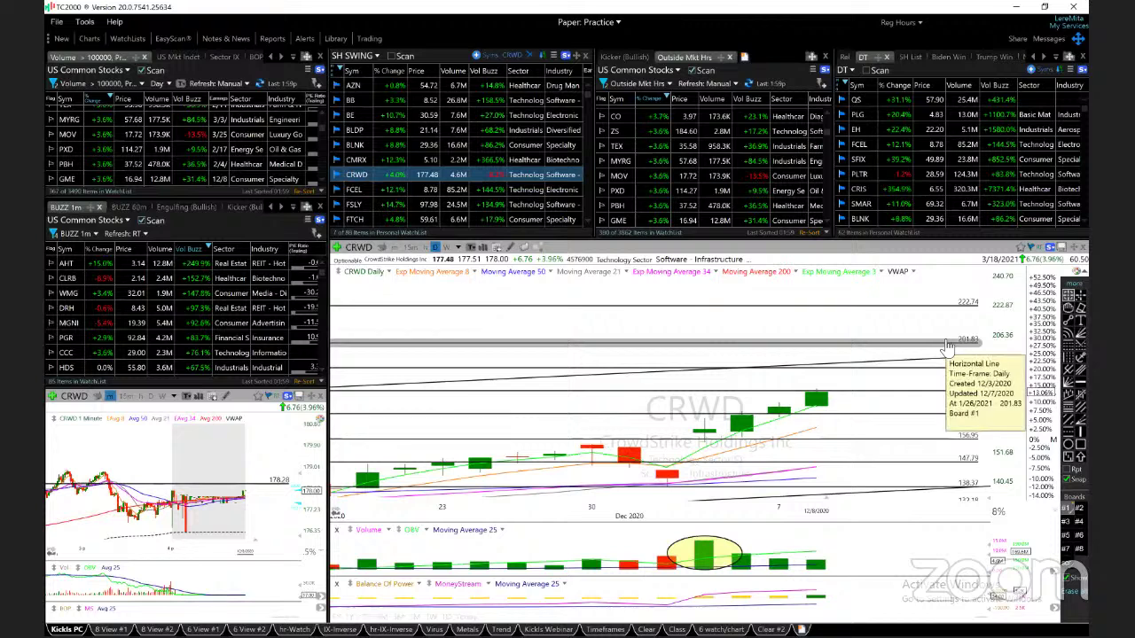
# Step: Show FCEL on the 1-minute time frame and examine the December 8 session from the open to the close
pyautogui.press('space')
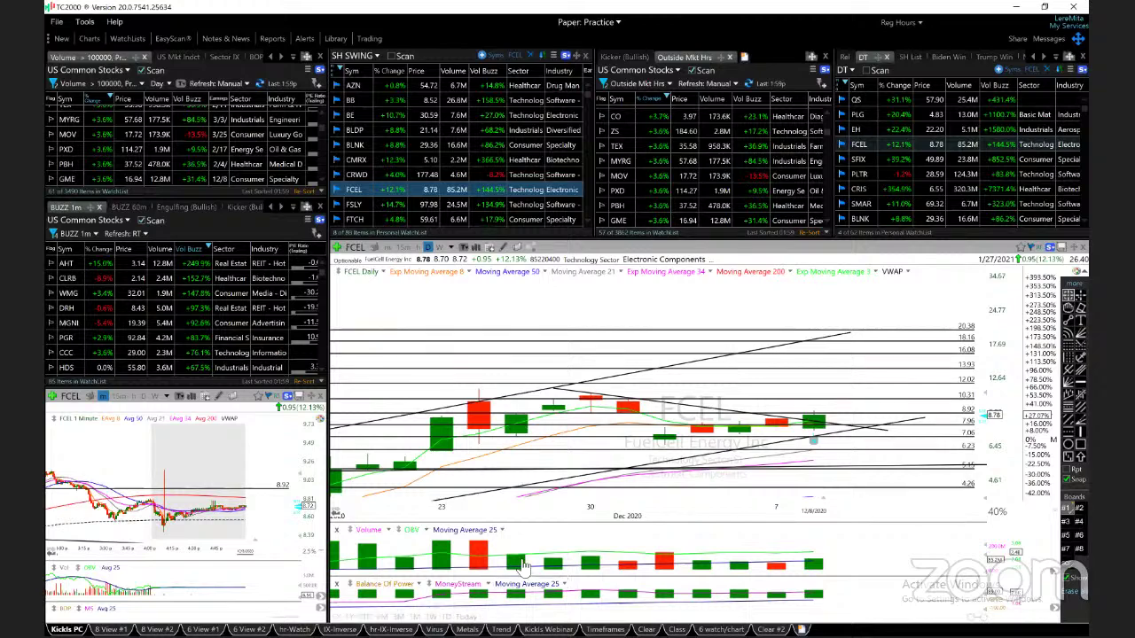
pyautogui.write('1')
pyautogui.press('Return')
pyautogui.scroll(-3, 625, 497)
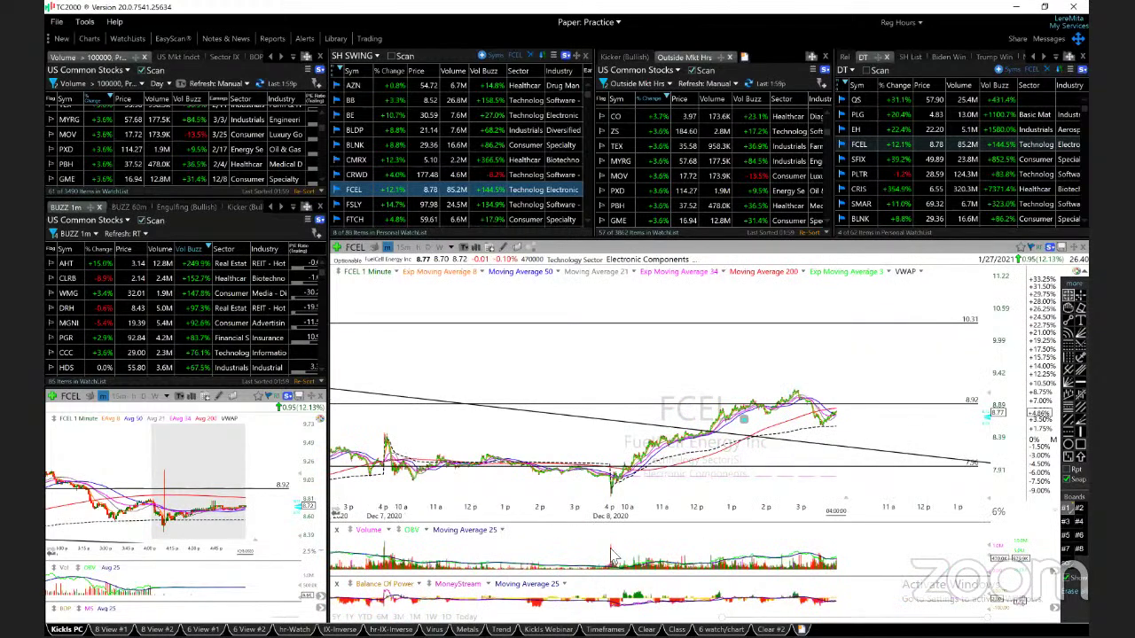
pyautogui.scroll(3, 610, 518)
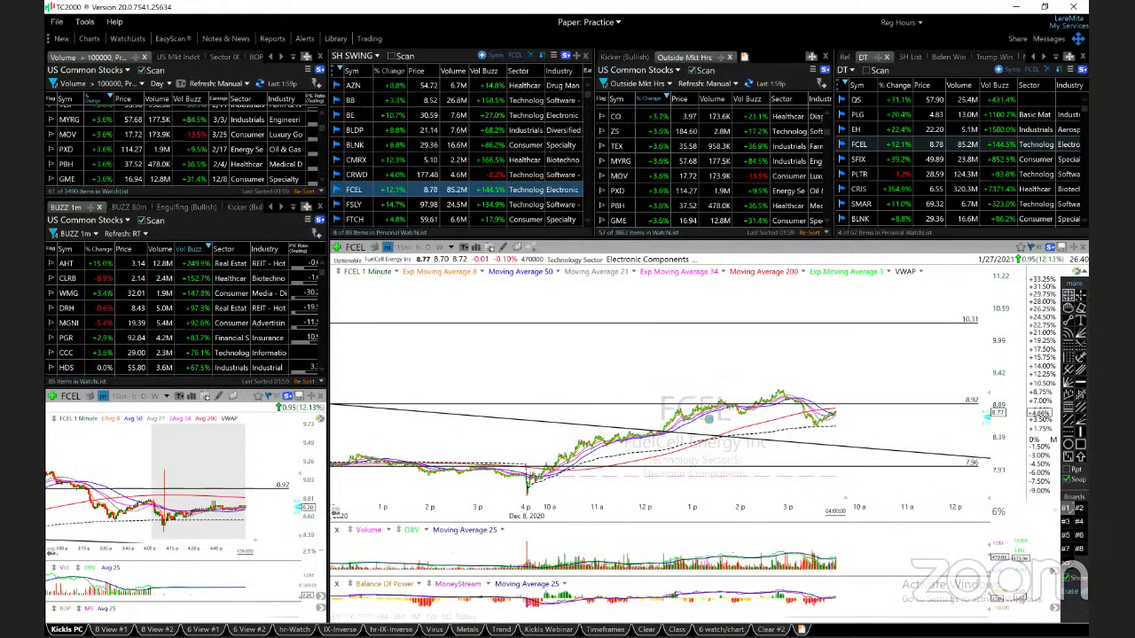
pyautogui.moveTo(533, 486); pyautogui.dragTo(527, 491)
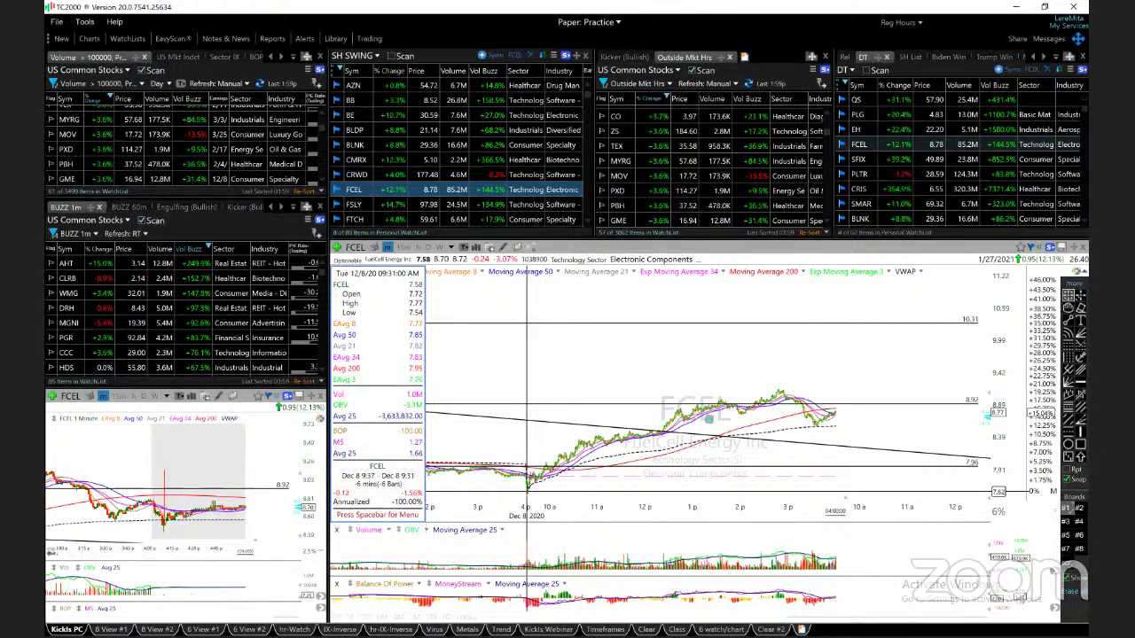
pyautogui.moveTo(531, 499); pyautogui.dragTo(532, 498)
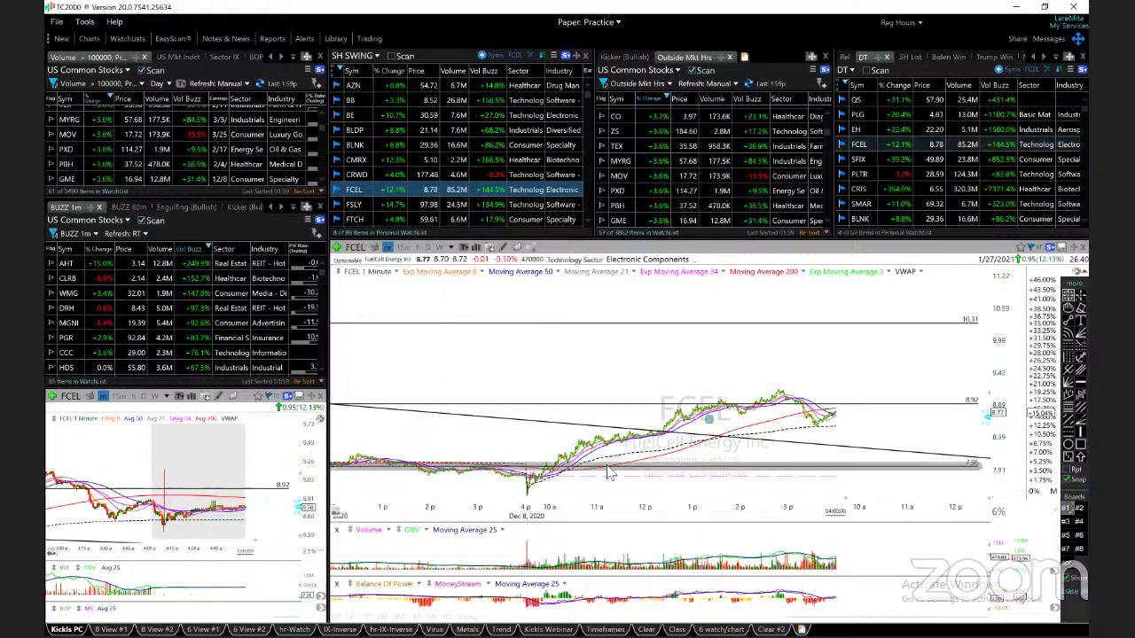
pyautogui.scroll(2, 608, 473)
pyautogui.scroll(2, 608, 472)
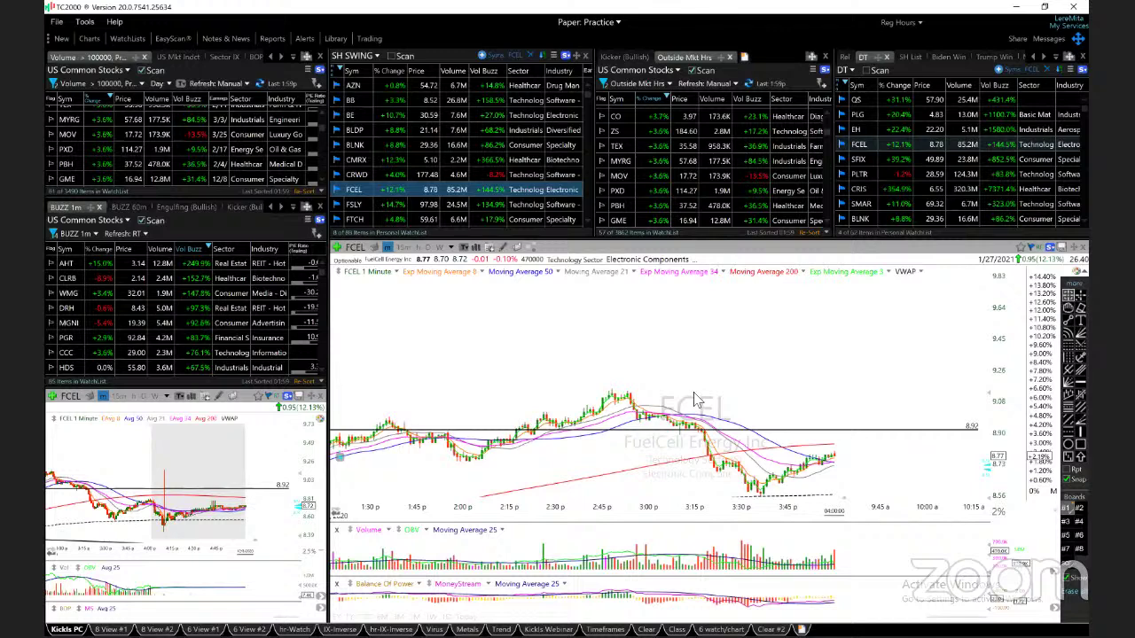
# Step: Return FCEL to the daily time frame and examine the converging trend lines and horizontal levels around the latest candles
pyautogui.press('d')
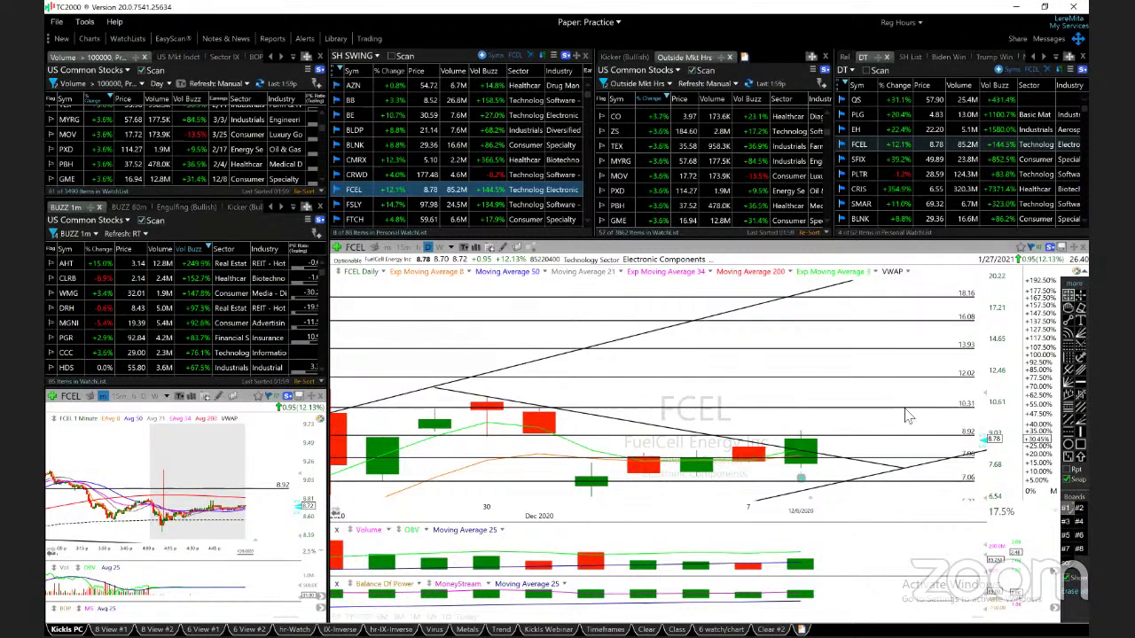
pyautogui.scroll(-3, 906, 416)
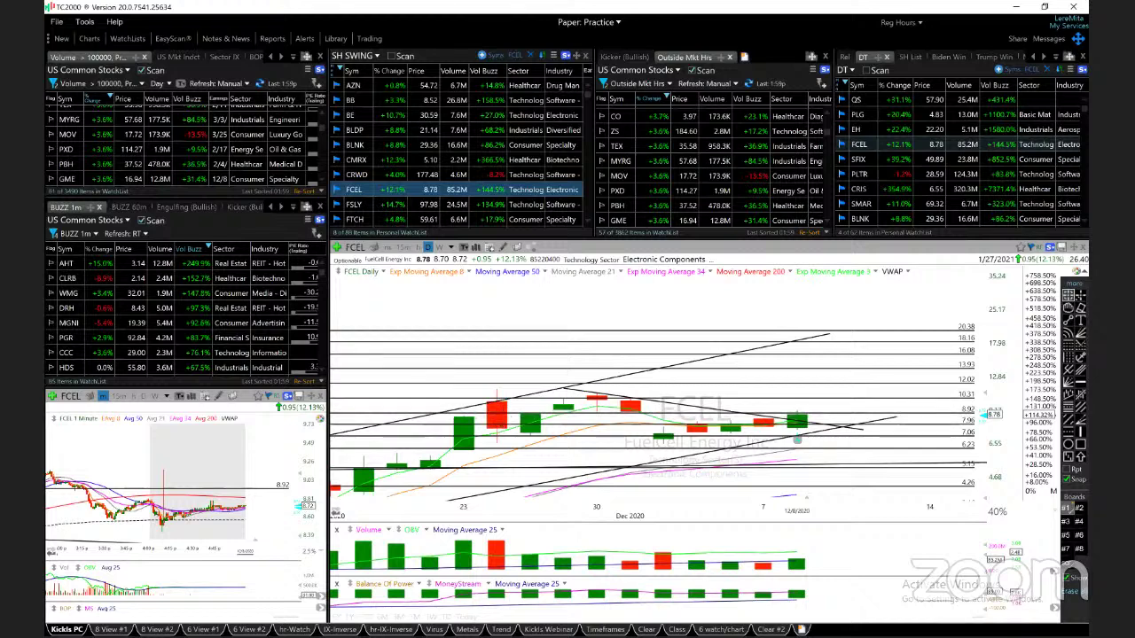
pyautogui.moveTo(497, 408)
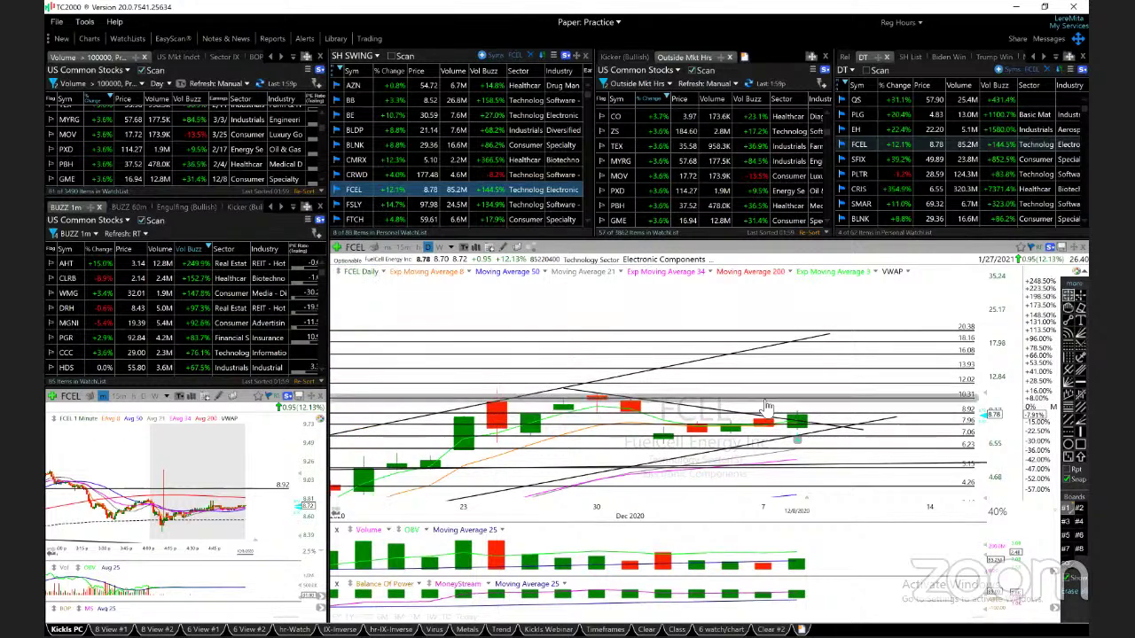
pyautogui.scroll(1, 770, 423)
pyautogui.scroll(1, 771, 422)
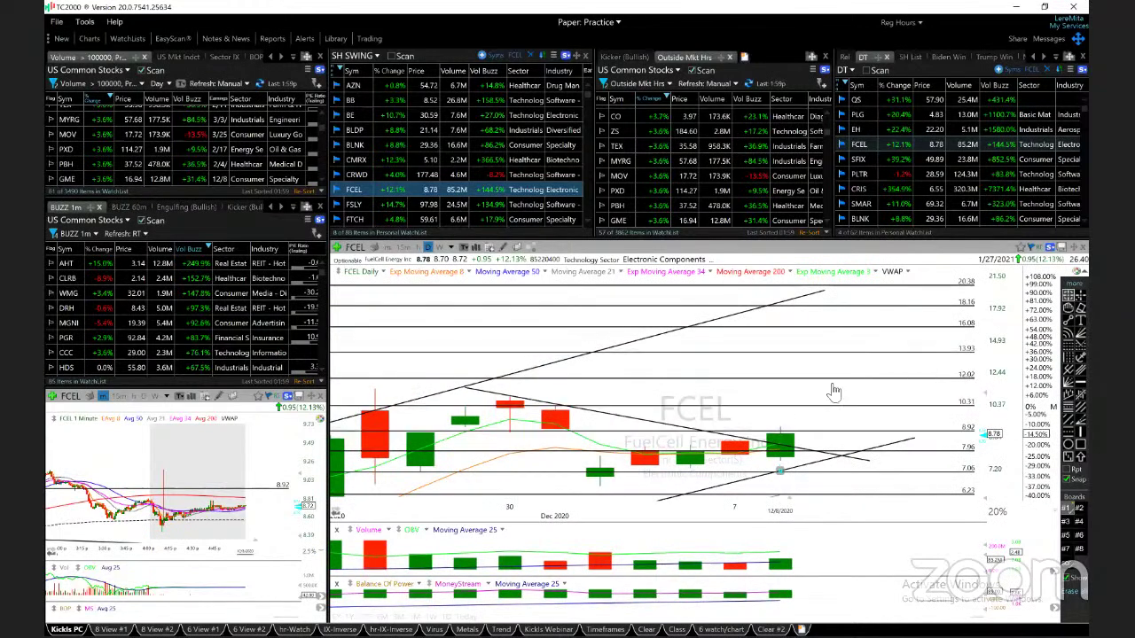
pyautogui.scroll(-2, 833, 391)
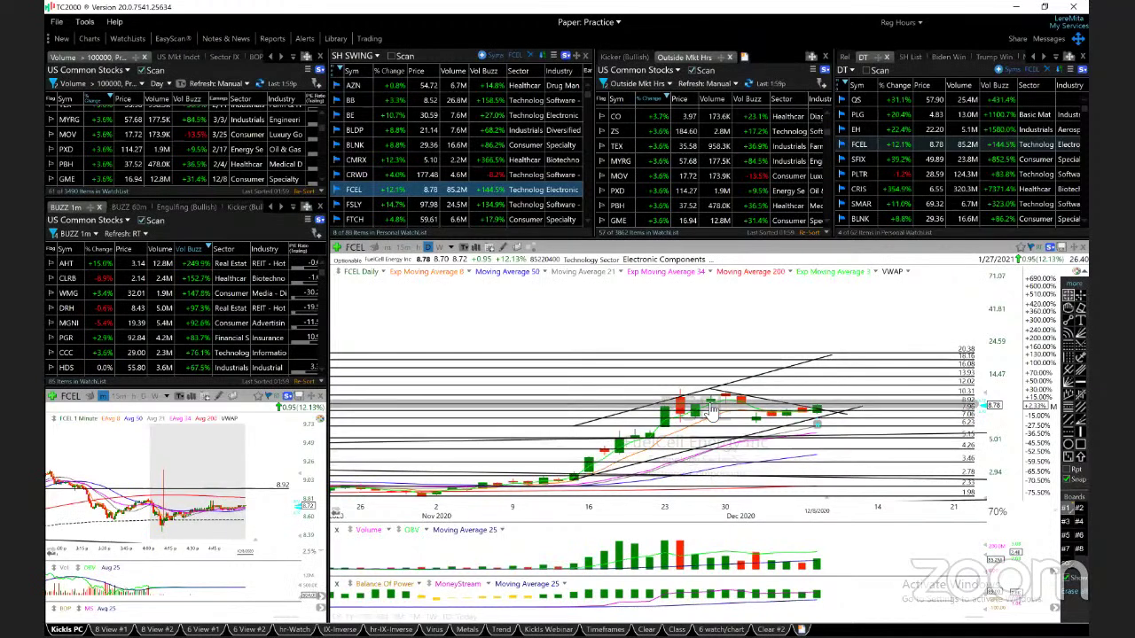
pyautogui.scroll(2, 745, 423)
pyautogui.scroll(1, 744, 422)
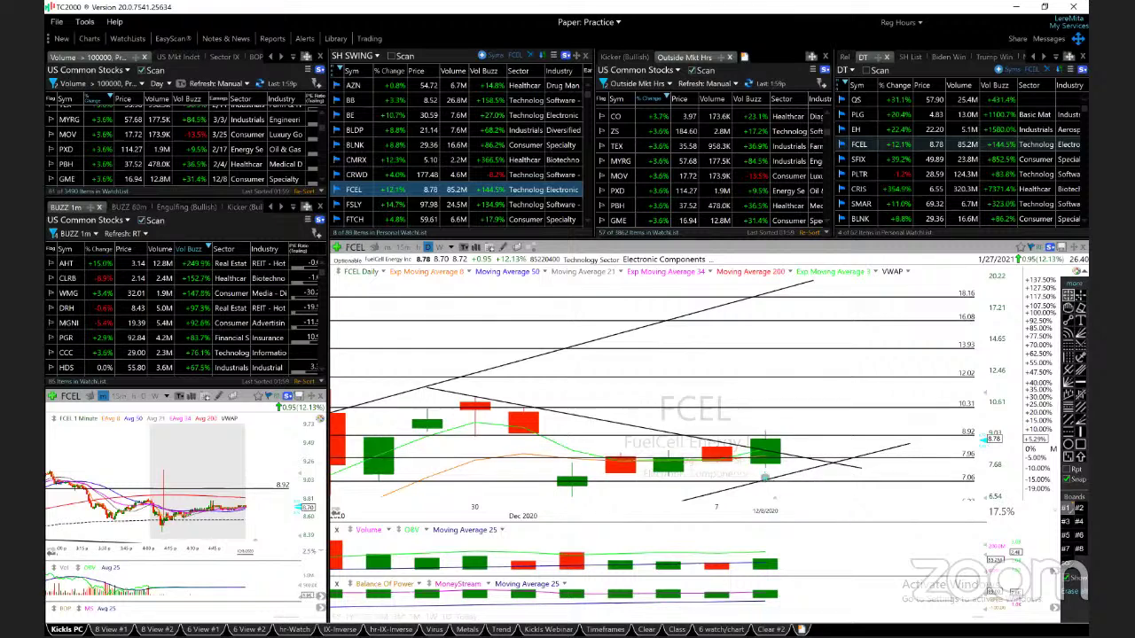
# Step: Check FCEL's December 8 candle against its trend lines, and bring up FSLY's daily chart to inspect its latest candle and levels
pyautogui.click(764, 478)
pyautogui.click(768, 429)
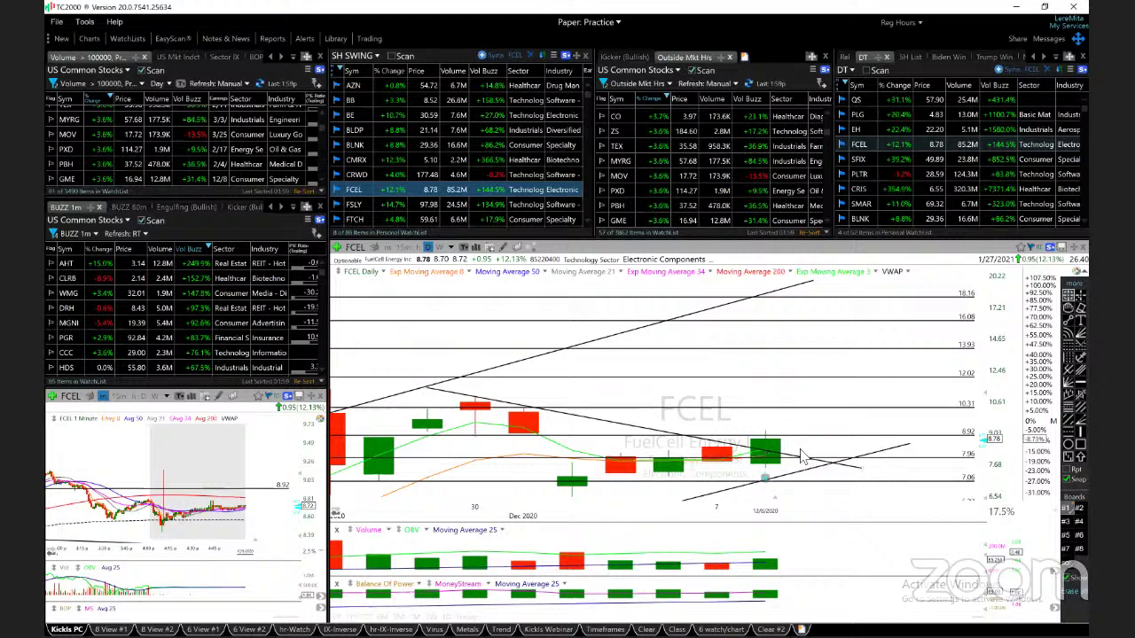
pyautogui.press('Down')
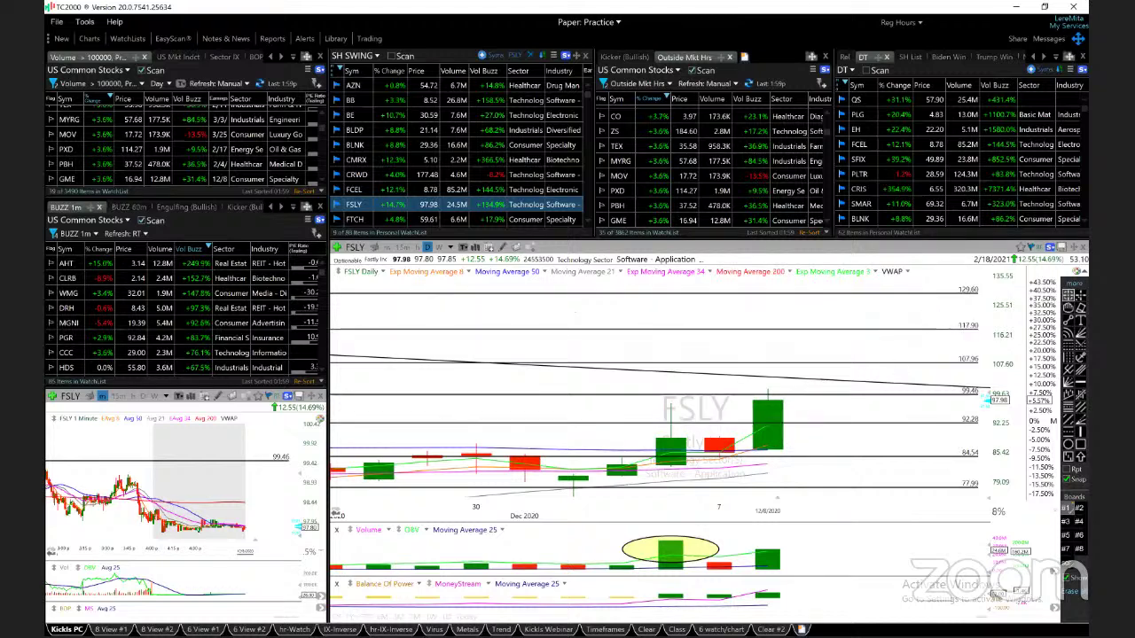
pyautogui.click(817, 428)
pyautogui.click(771, 454)
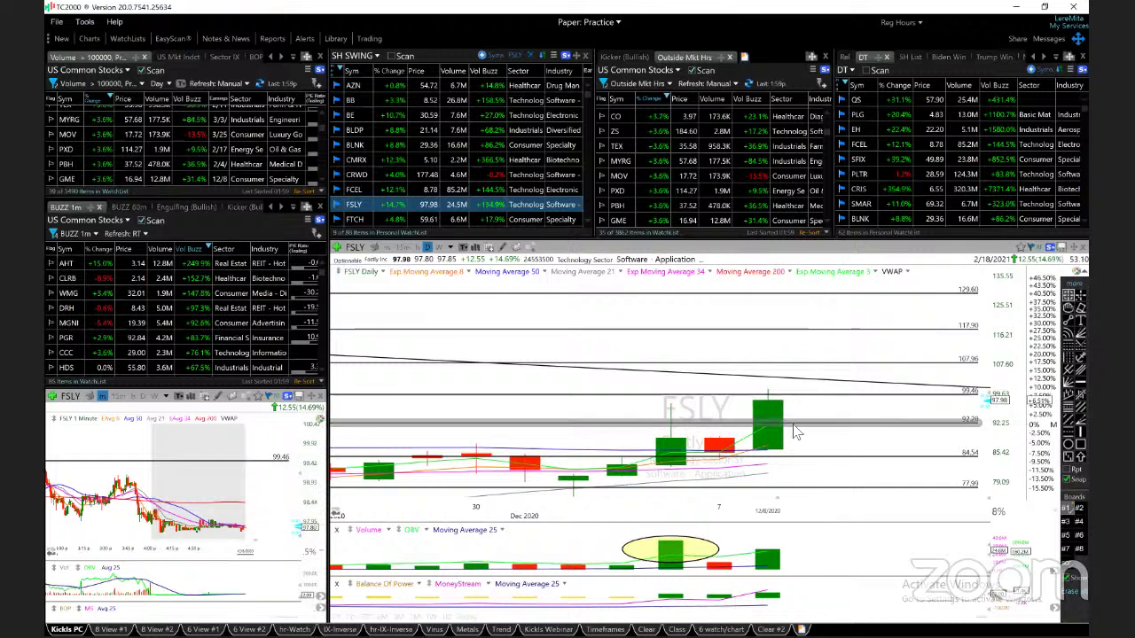
# Step: Bring up FTCH's daily chart and examine its rising channel, moving averages and horizontal levels back to early November
pyautogui.press('Down')
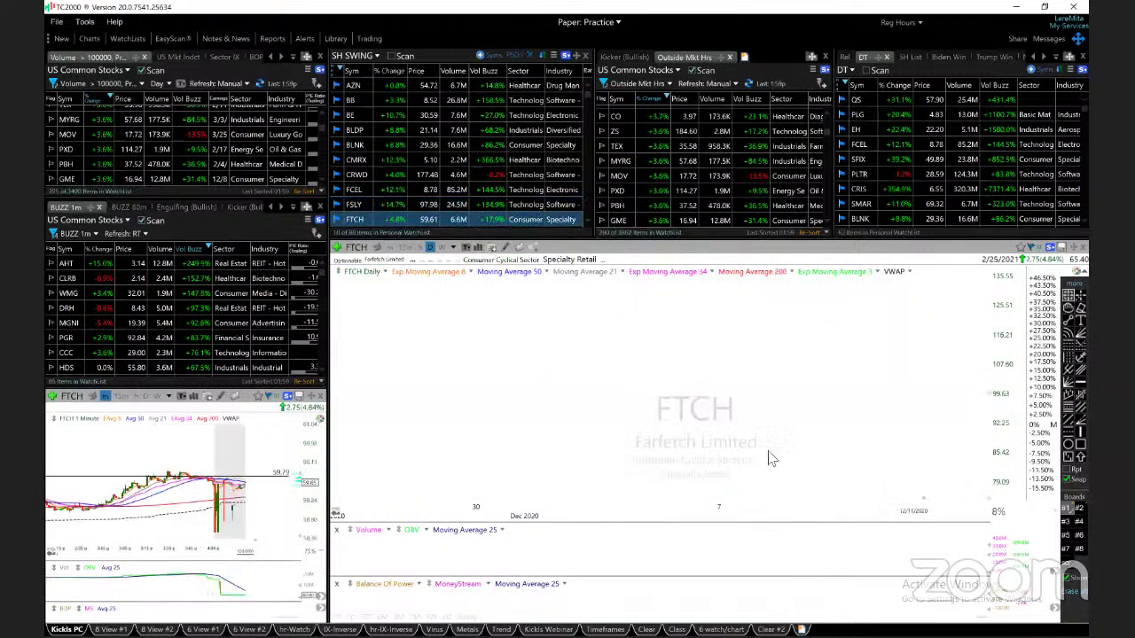
pyautogui.scroll(-3, 725, 422)
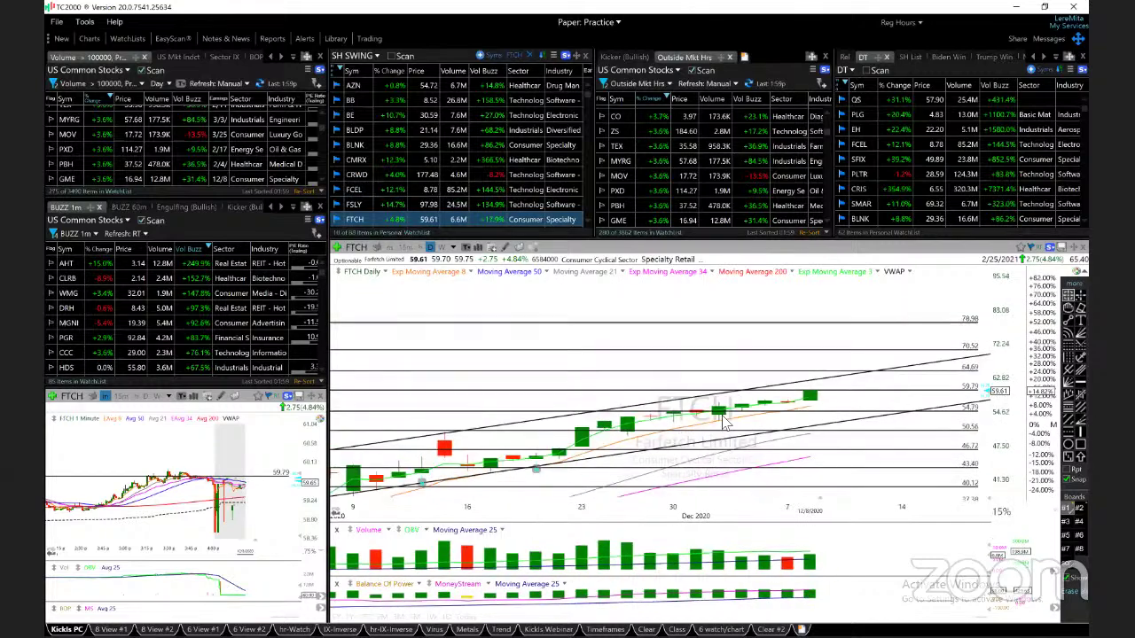
pyautogui.scroll(-3, 802, 398)
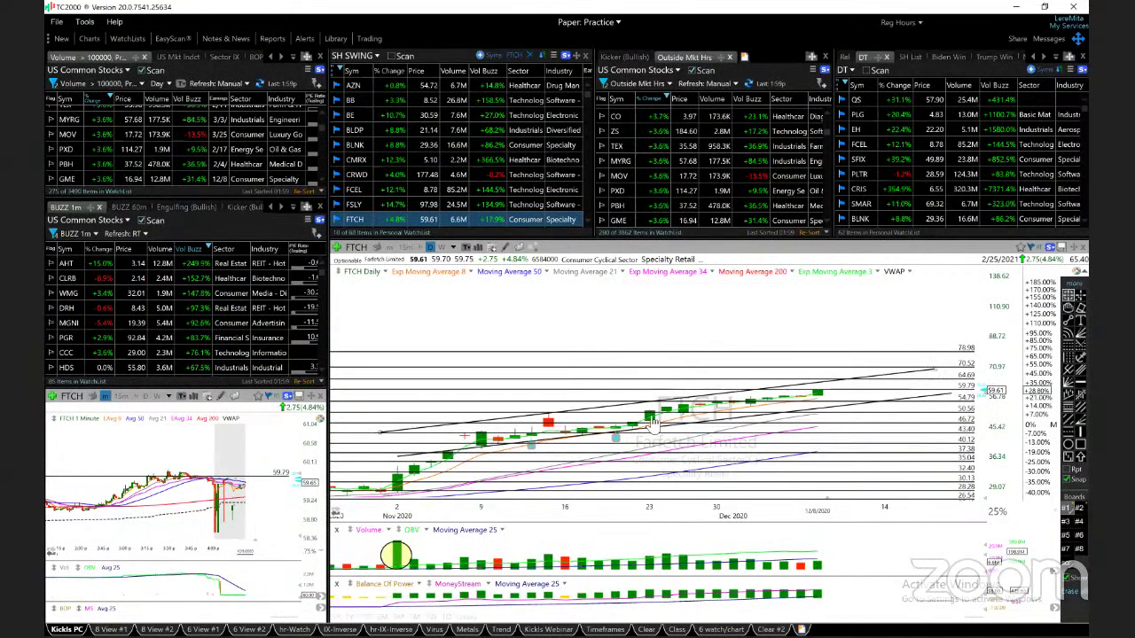
pyautogui.moveTo(584, 415)
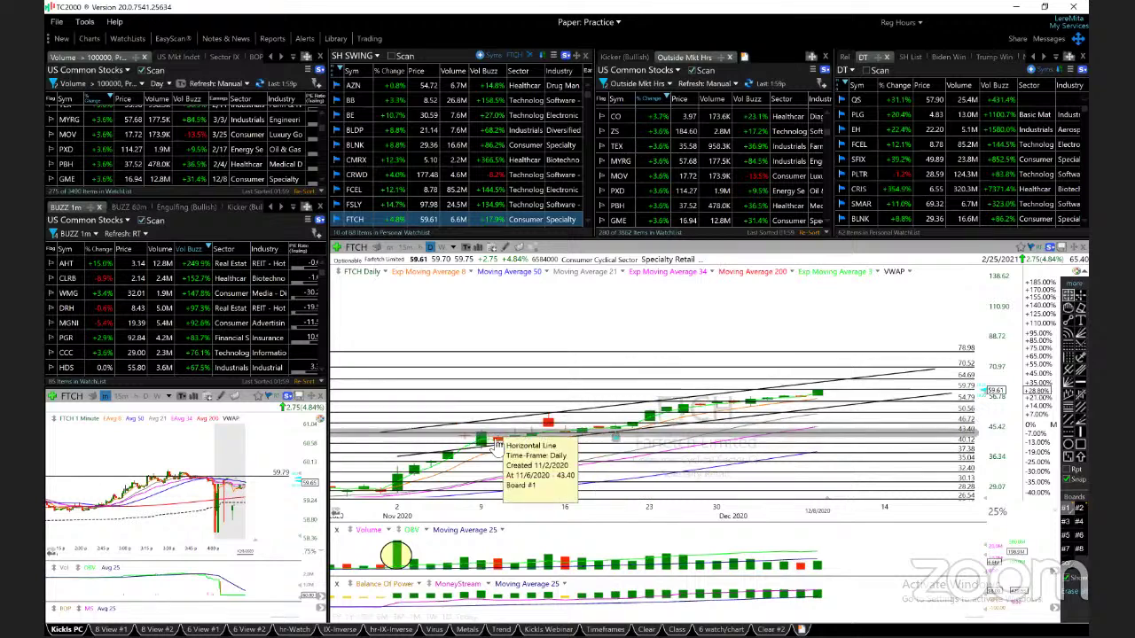
pyautogui.moveTo(584, 440)
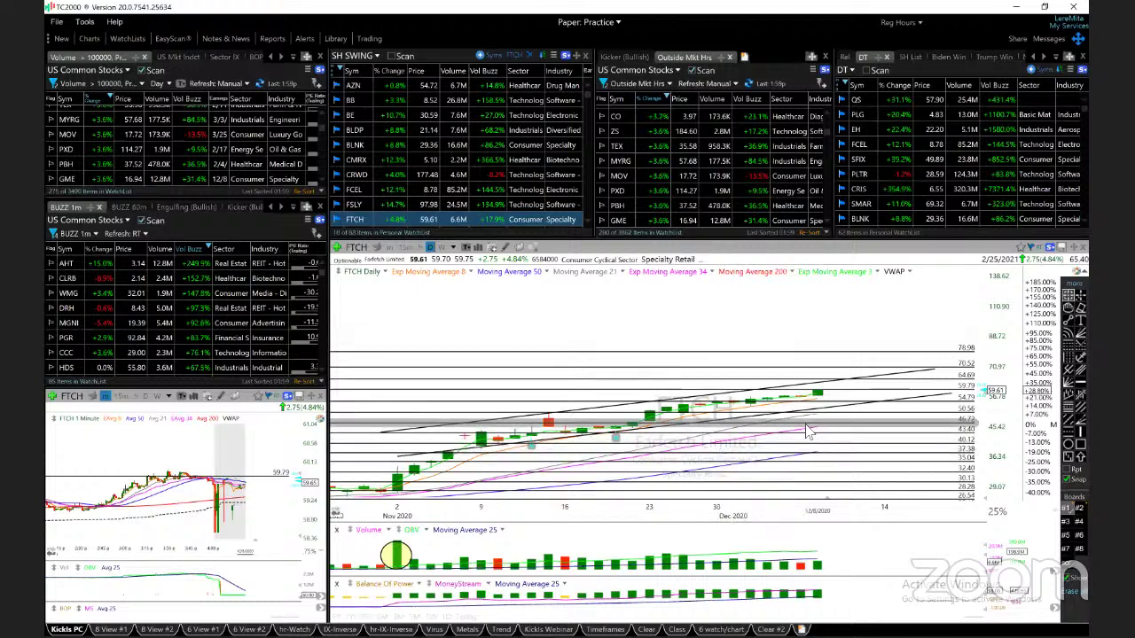
pyautogui.moveTo(981, 376); pyautogui.dragTo(975, 399)
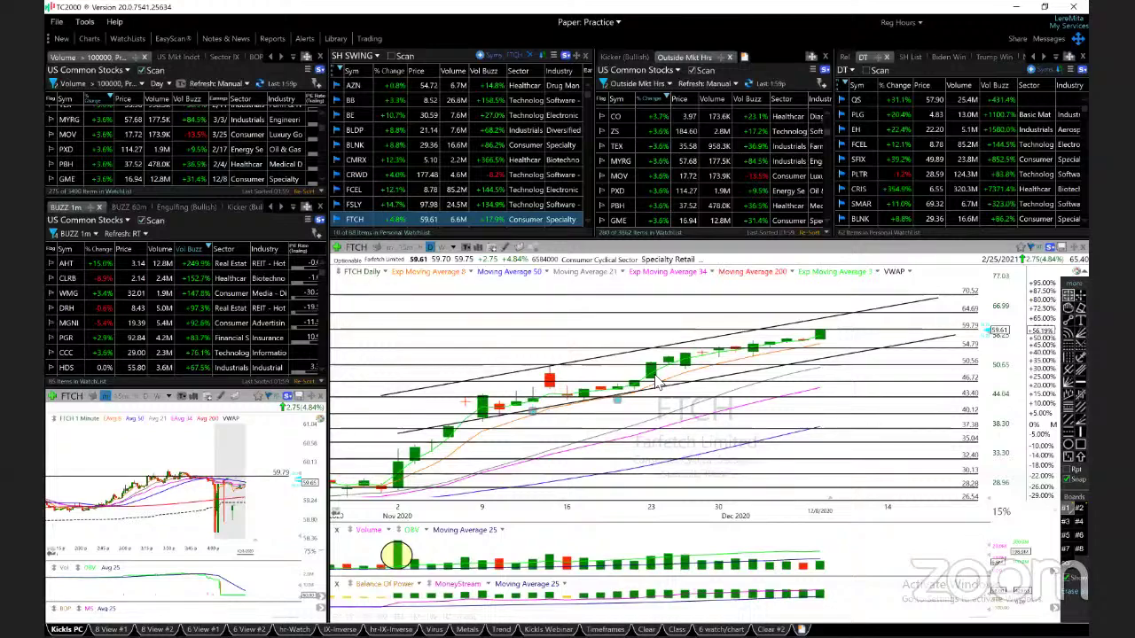
# Step: Examine FTCH's latest daily candles close up against the nearby levels, and read the December 2 candle's data
pyautogui.click(770, 416)
pyautogui.scroll(3, 771, 422)
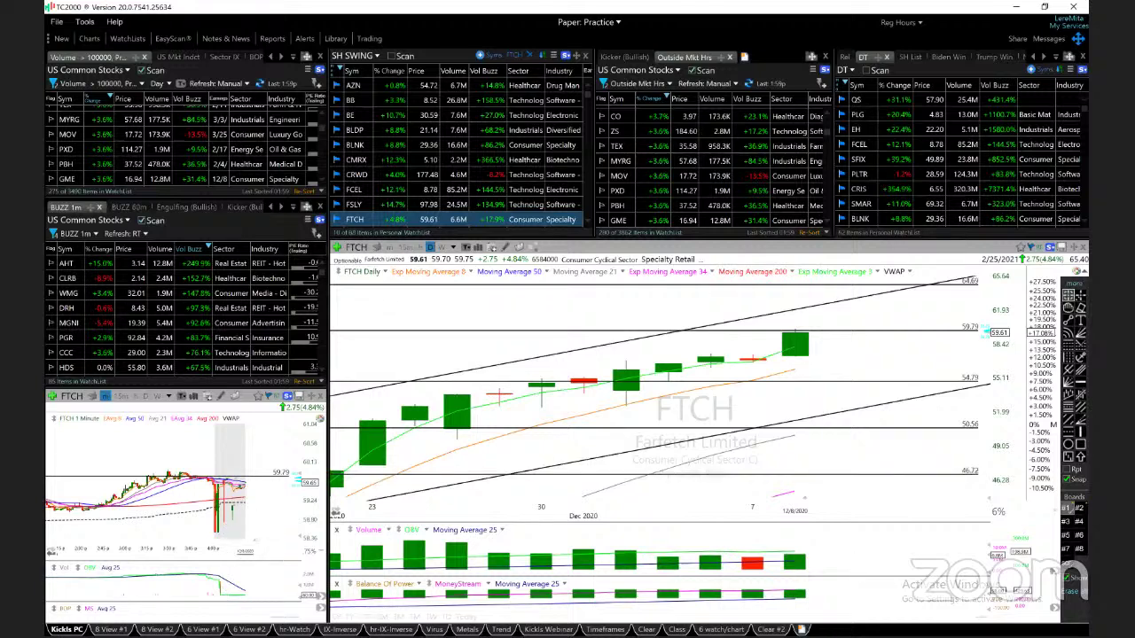
pyautogui.moveTo(220, 496); pyautogui.dragTo(220, 496)
pyautogui.moveTo(987, 354); pyautogui.dragTo(988, 376)
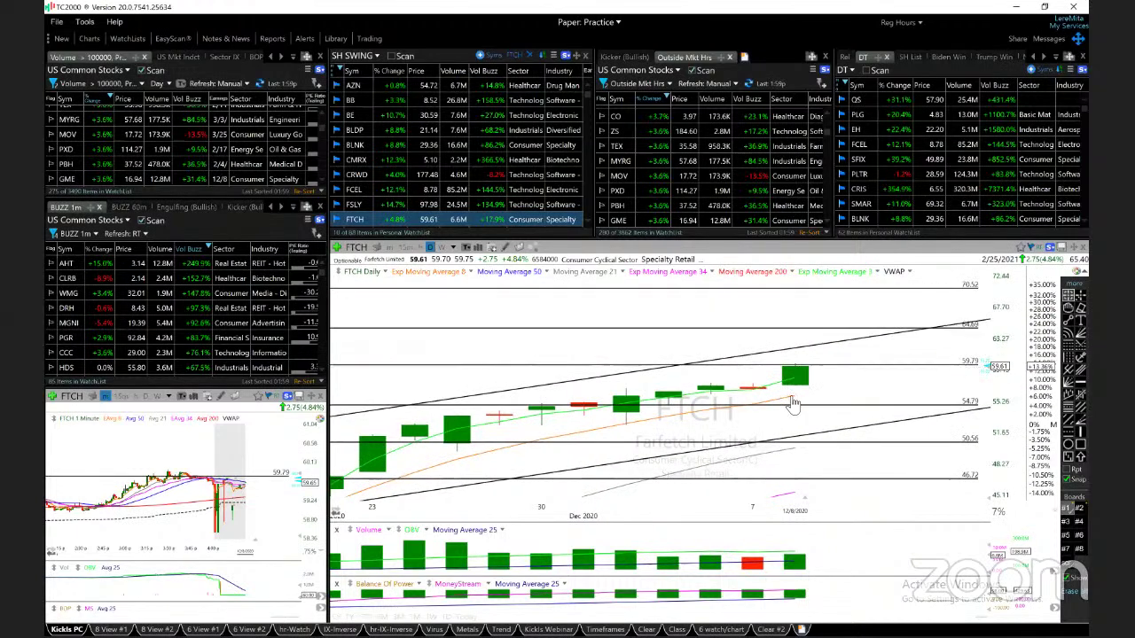
pyautogui.click(625, 423)
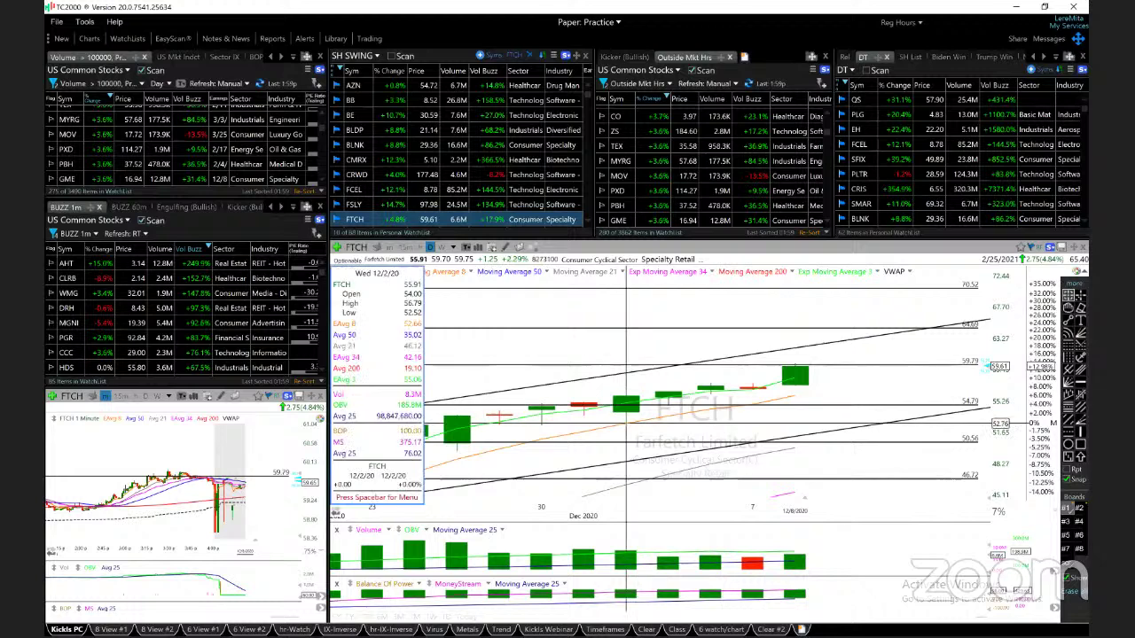
# Step: Bring up GP's daily chart and compare its December 8 candle with the November rally, pullback and horizontal levels
pyautogui.press('space')
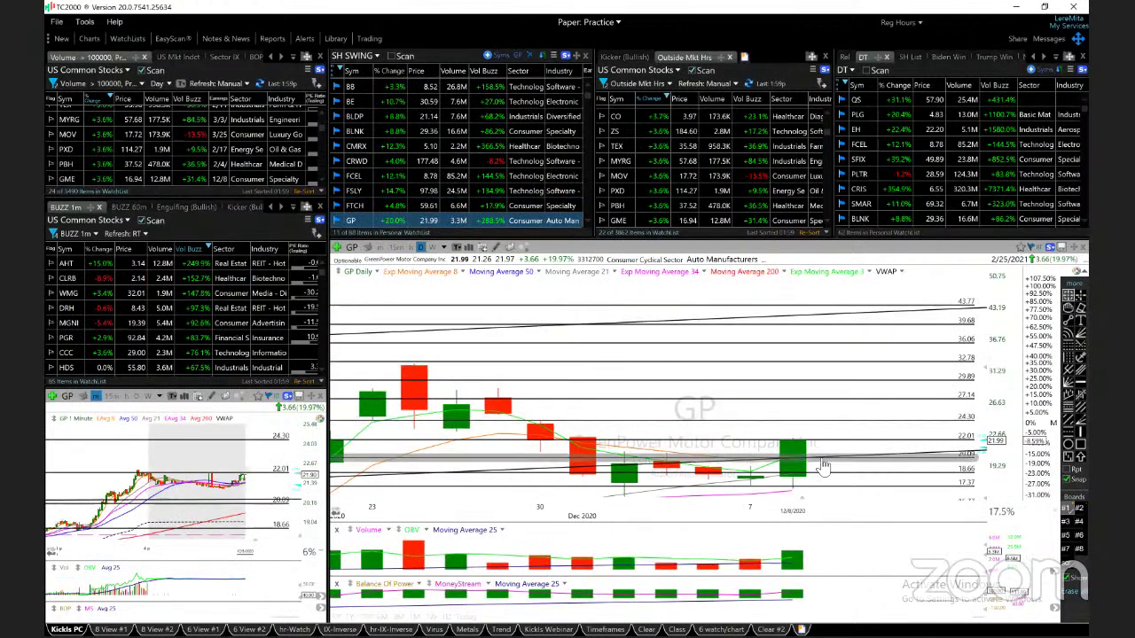
pyautogui.scroll(-2, 823, 465)
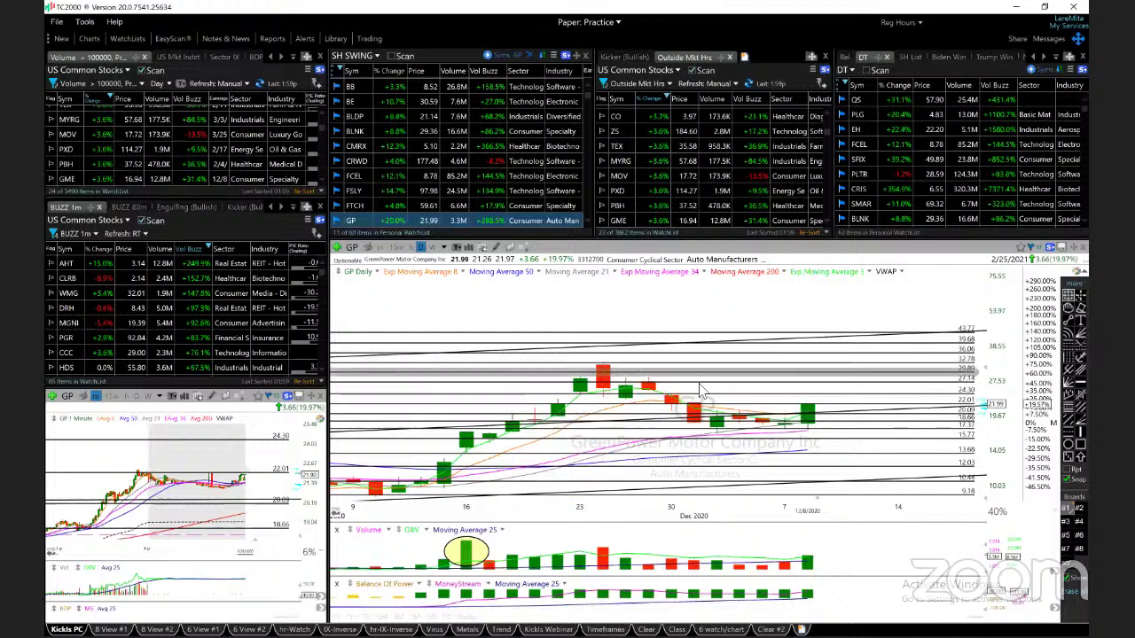
pyautogui.scroll(3, 725, 405)
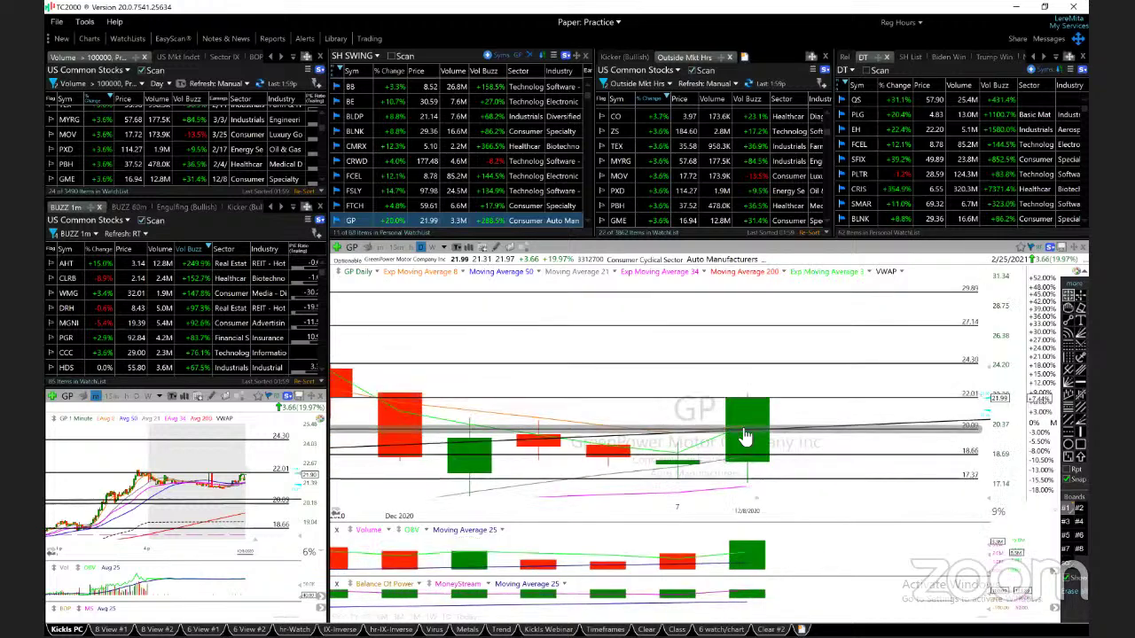
pyautogui.scroll(-1, 745, 429)
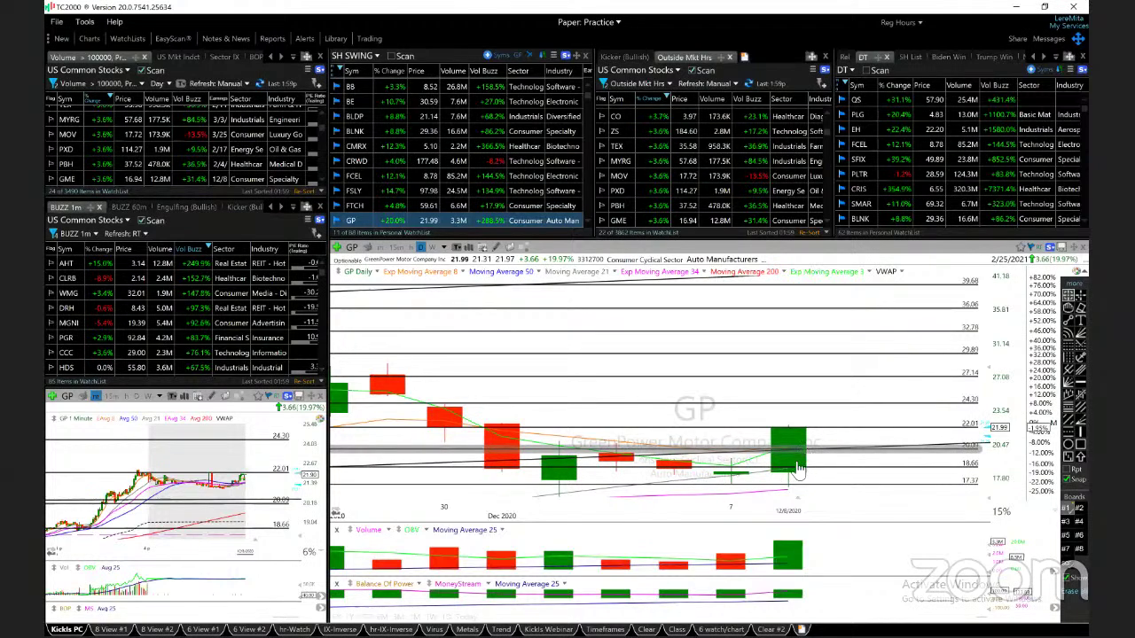
pyautogui.scroll(-2, 798, 472)
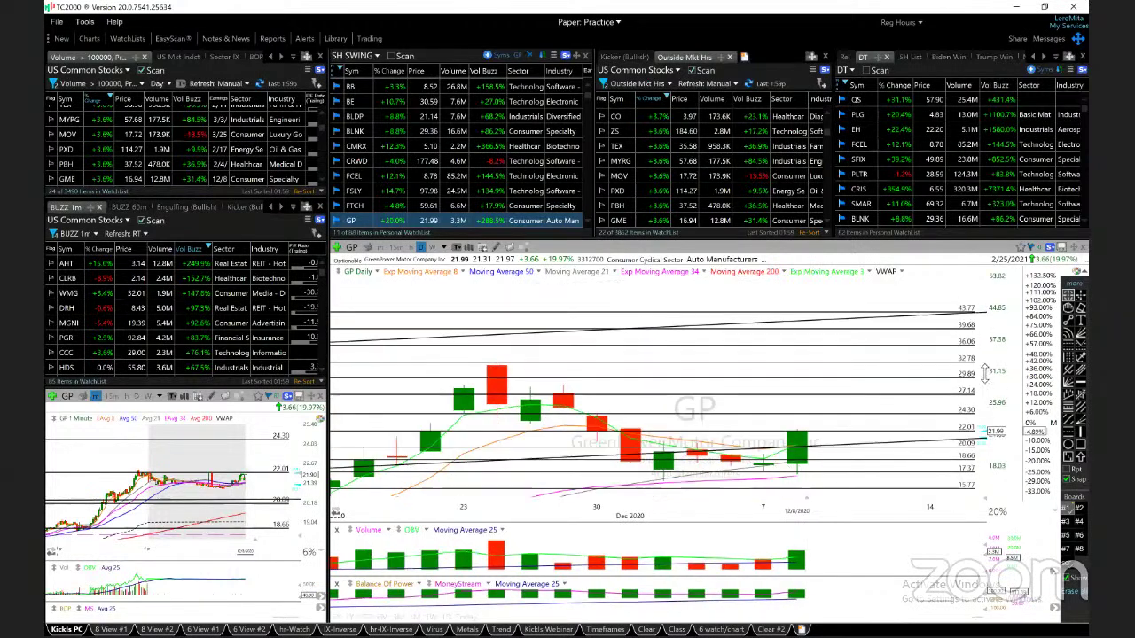
pyautogui.moveTo(983, 373); pyautogui.dragTo(973, 315)
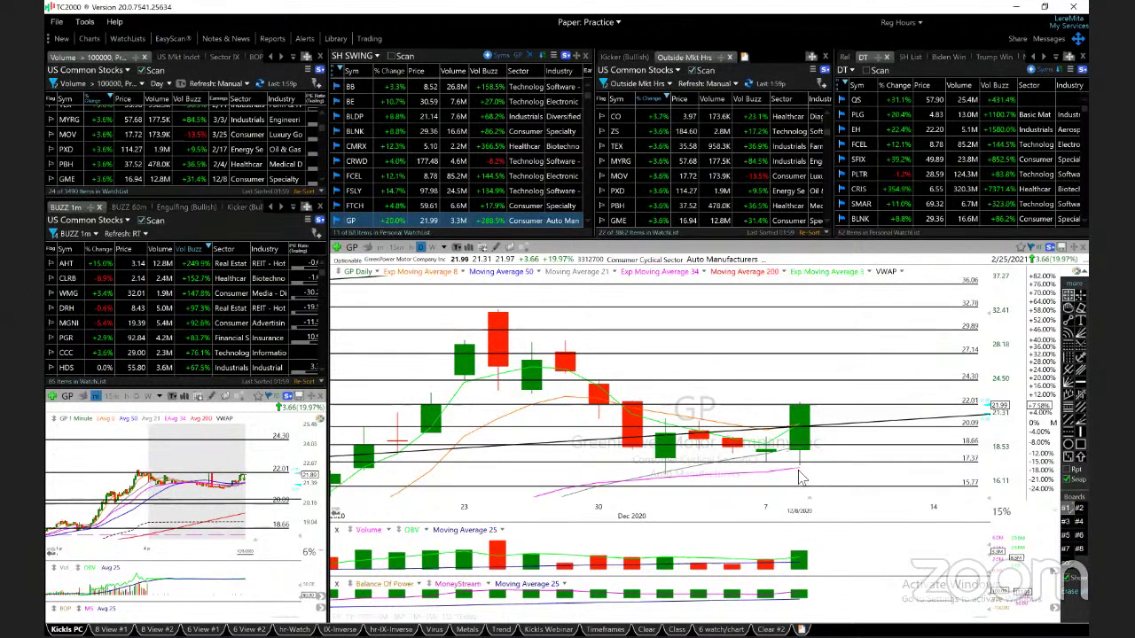
# Step: Examine GP's late-November peak and upper trend line, and inspect the December 8 candle's low close up
pyautogui.moveTo(796, 432)
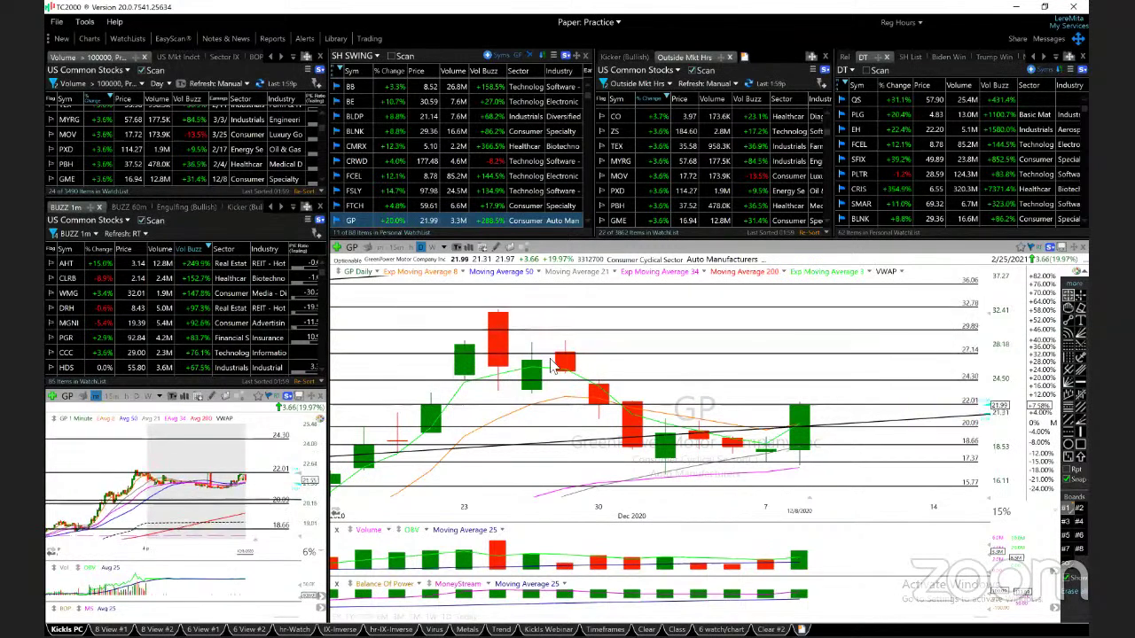
pyautogui.click(498, 319)
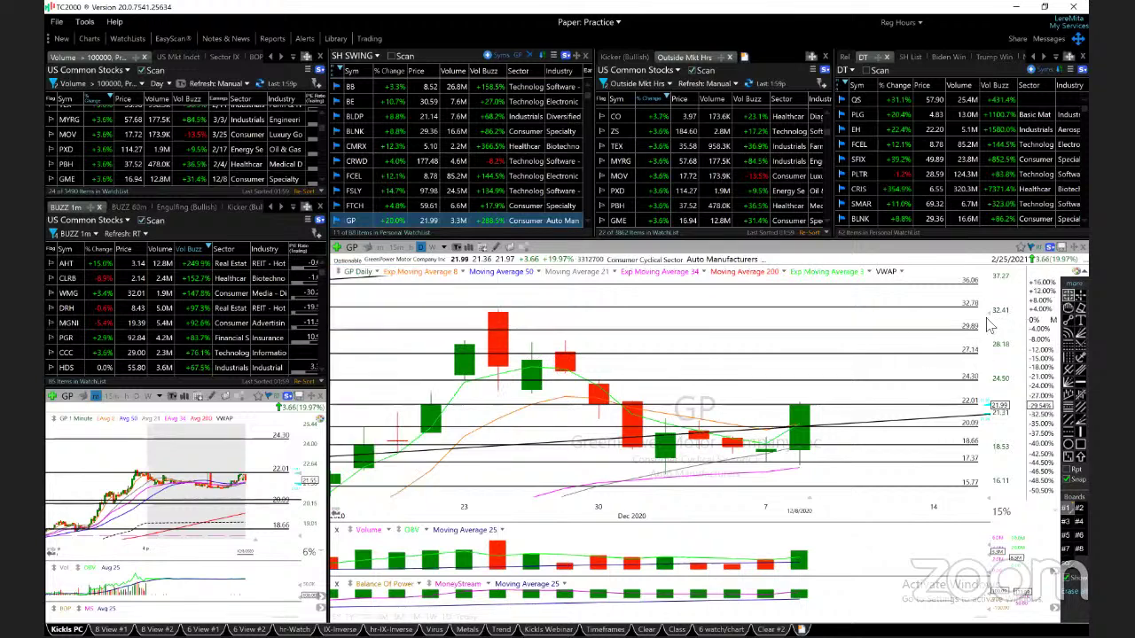
pyautogui.moveTo(987, 315); pyautogui.dragTo(987, 346)
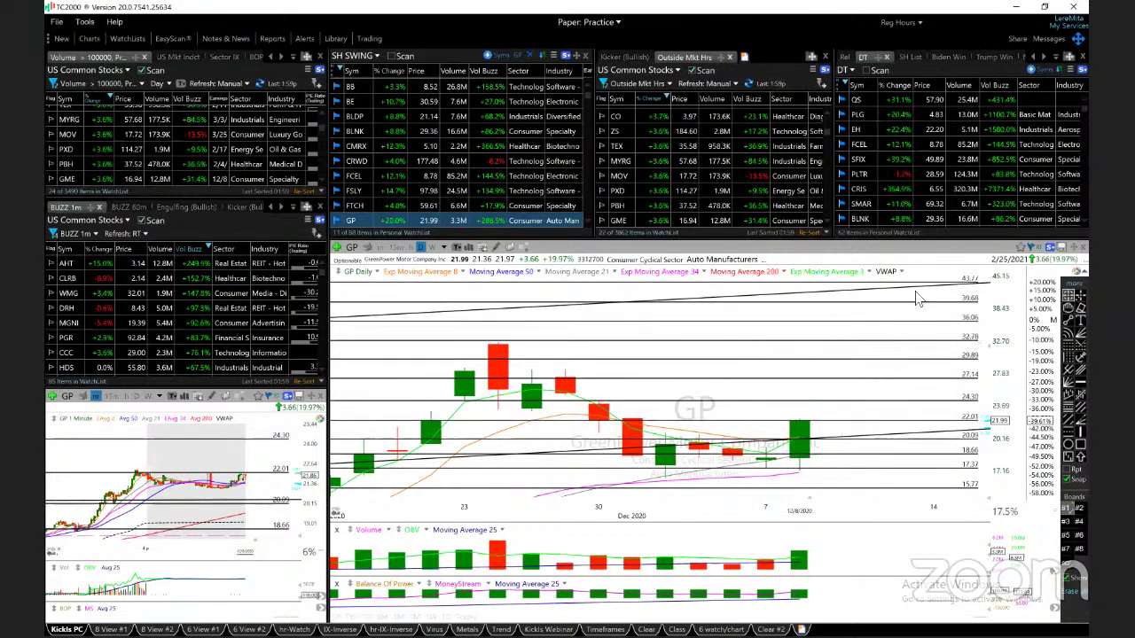
pyautogui.moveTo(886, 342)
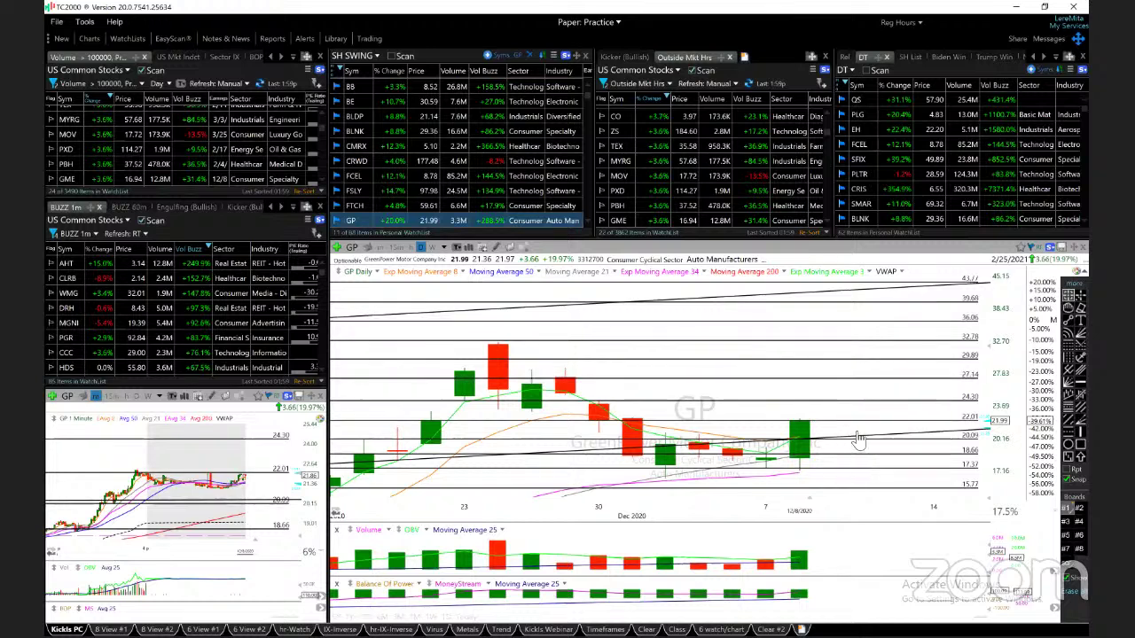
pyautogui.moveTo(856, 435)
pyautogui.scroll(1, 854, 436)
pyautogui.scroll(2, 855, 430)
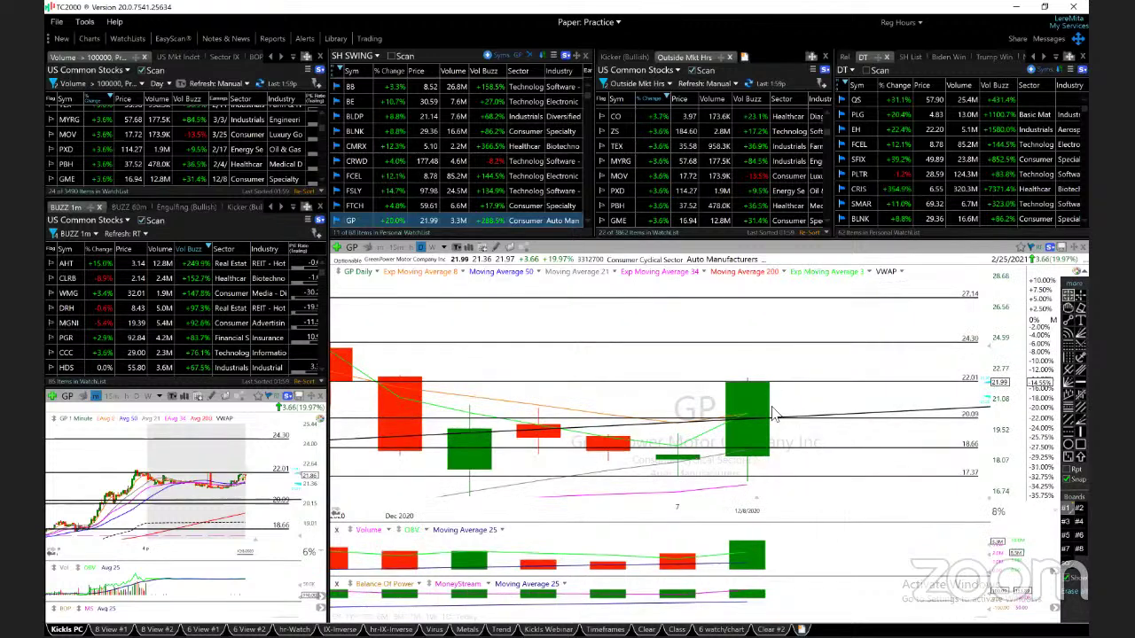
pyautogui.click(748, 459)
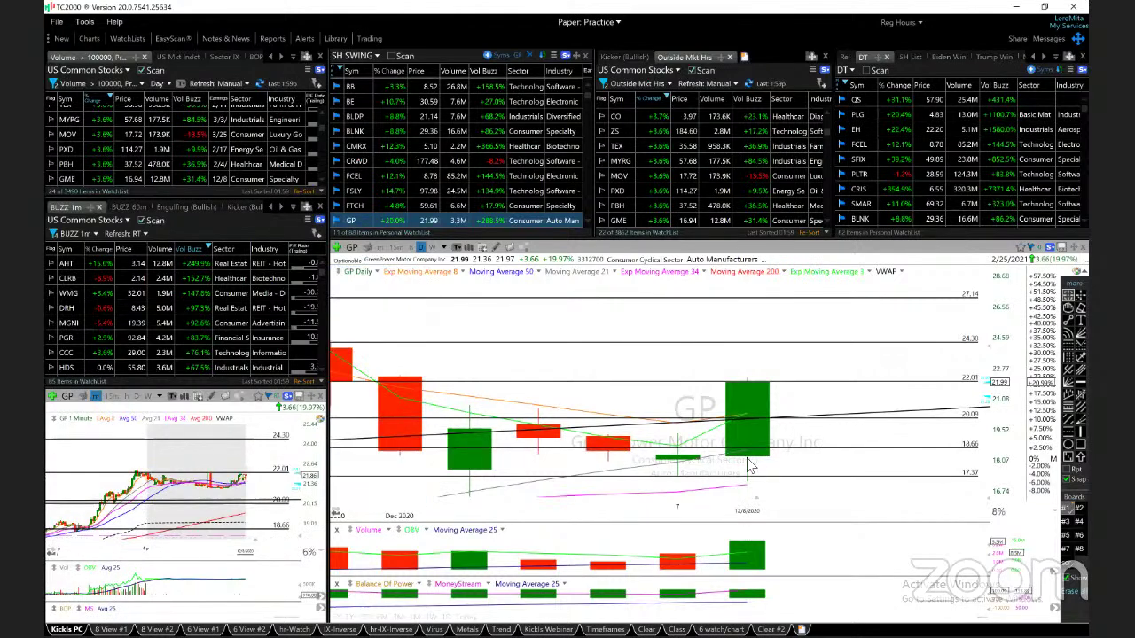
# Step: Bring up HALO's daily chart and examine its latest candle, channel lines and levels, both close up and back to October
pyautogui.press('space')
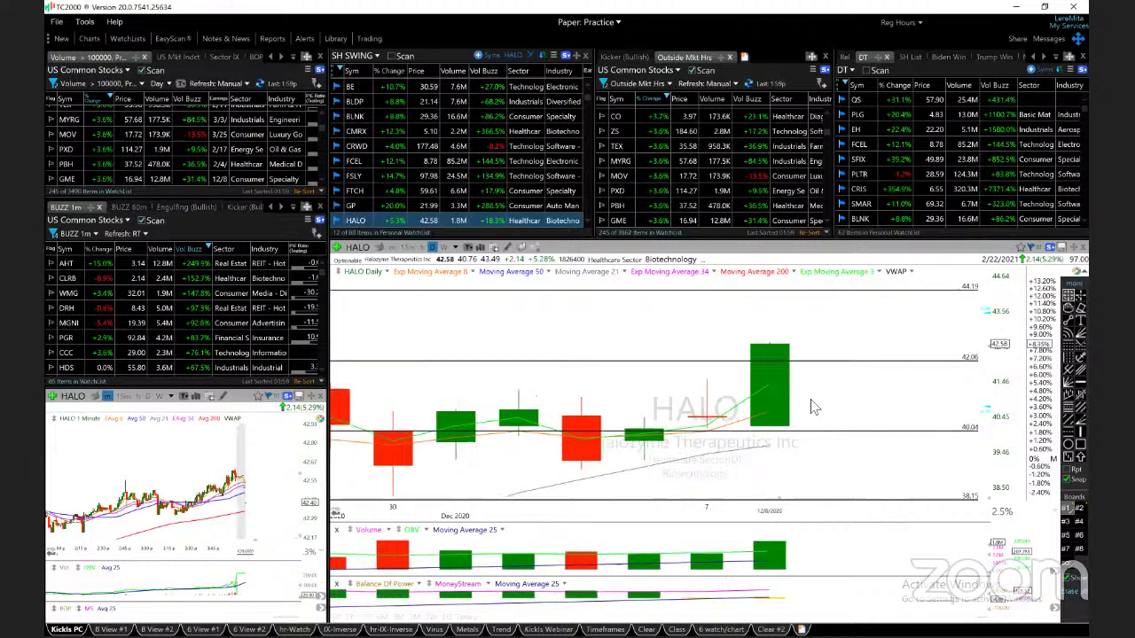
pyautogui.scroll(-3, 810, 403)
pyautogui.scroll(-2, 794, 437)
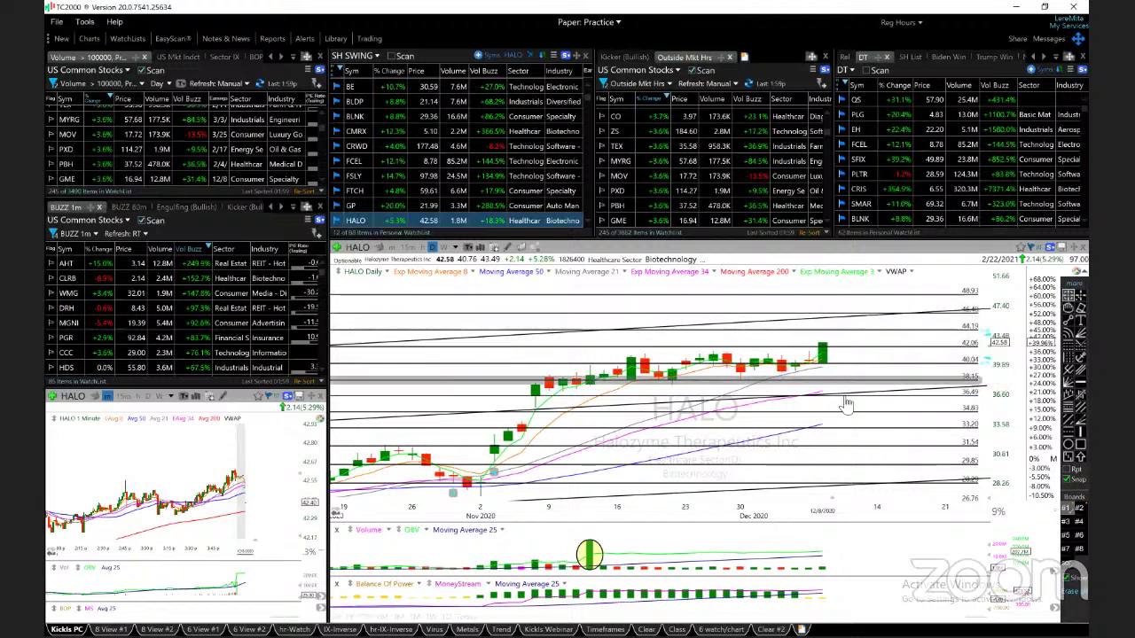
pyautogui.scroll(3, 792, 542)
pyautogui.scroll(-3, 840, 436)
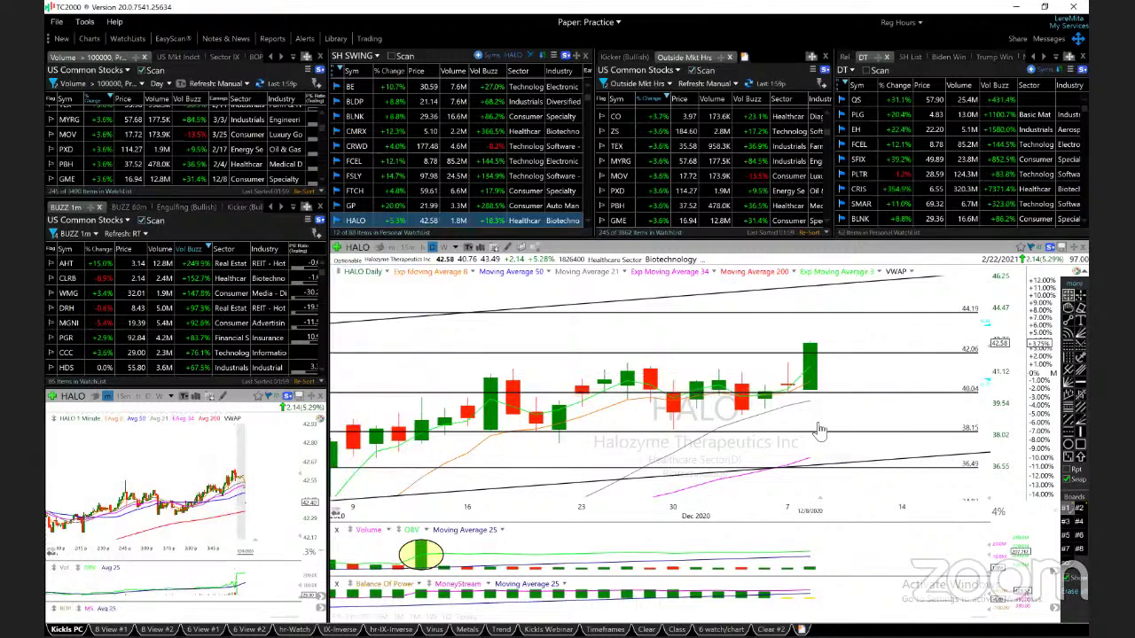
# Step: Bring up JMIA's daily chart and examine its volume and latest candles around the descending trend line from the November 27 high
pyautogui.press('space')
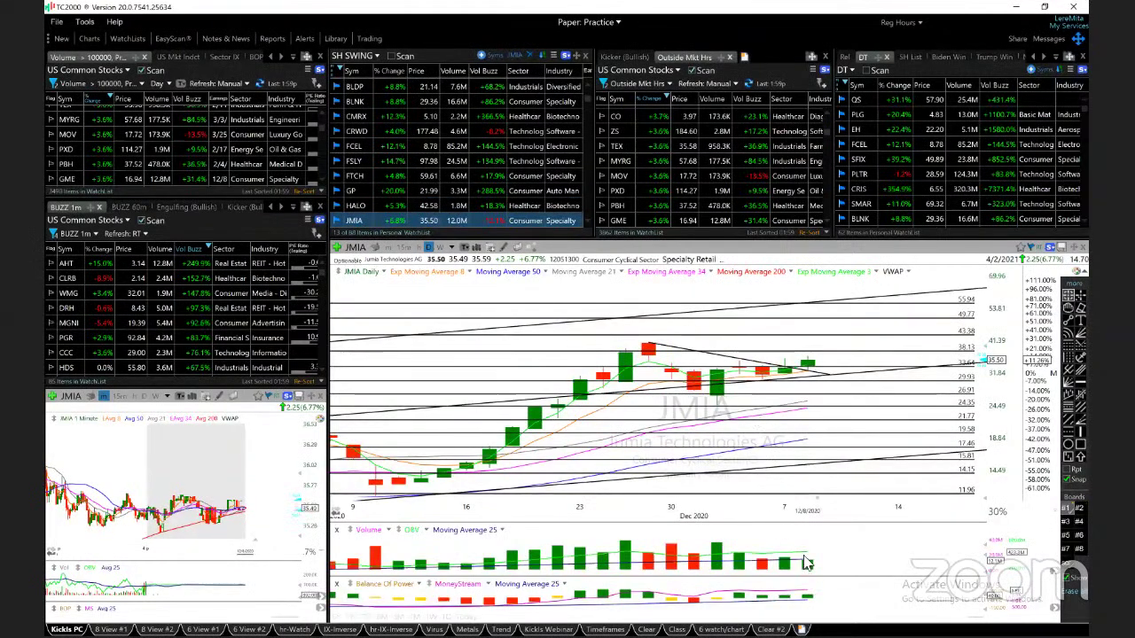
pyautogui.scroll(3, 829, 386)
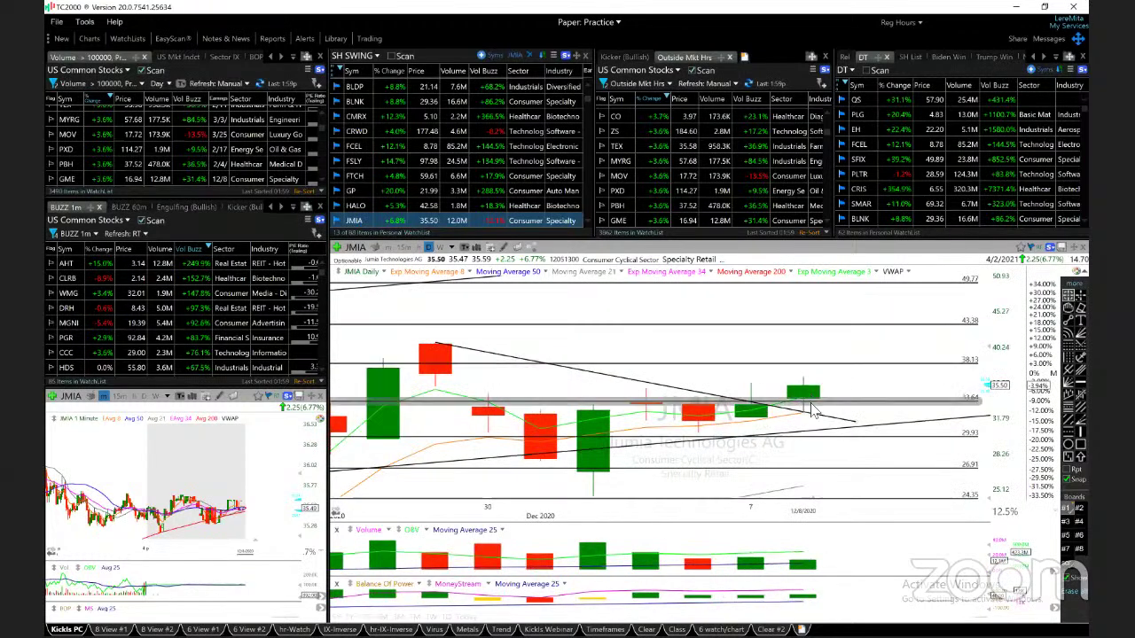
pyautogui.moveTo(805, 419)
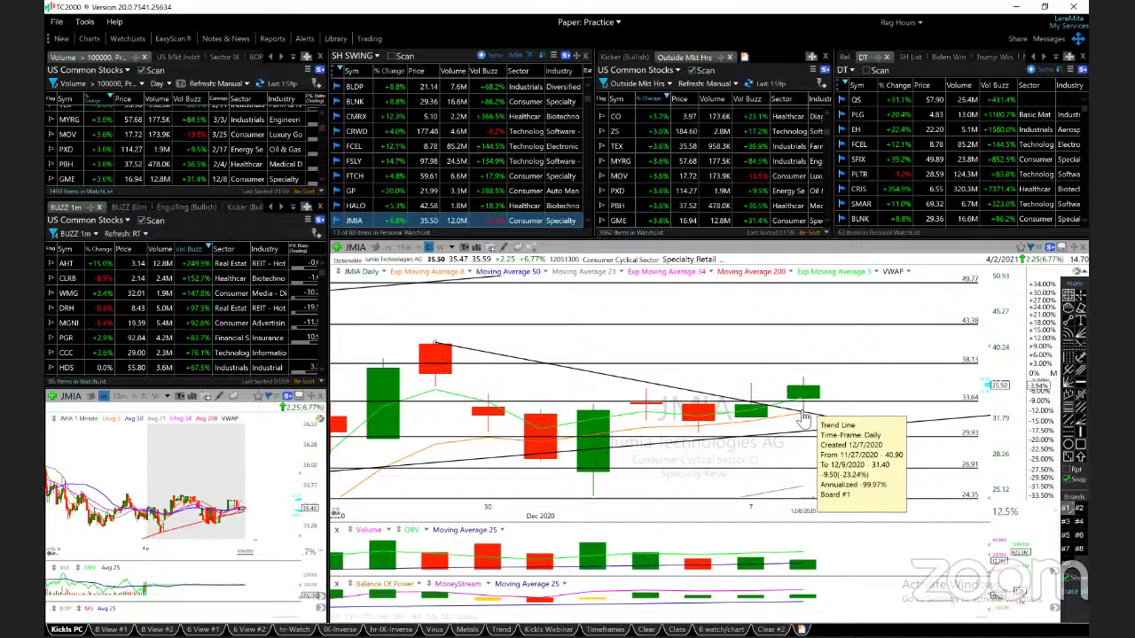
pyautogui.moveTo(894, 372)
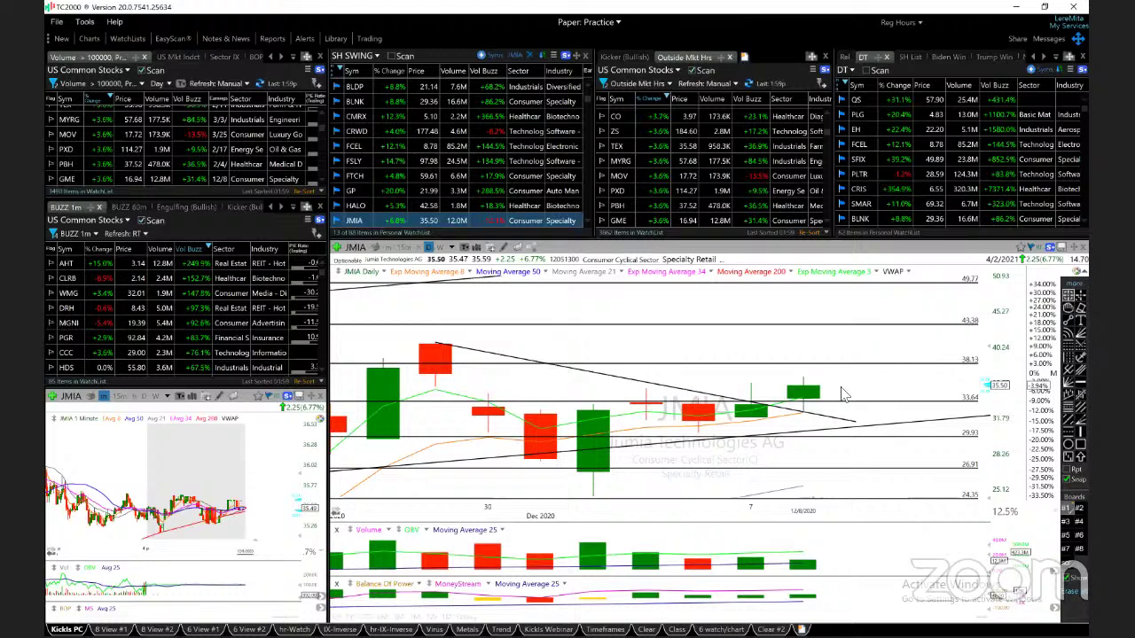
# Step: Bring up LIT's daily chart to examine its trend lines and the December 1 candle's data, and move on to MAT's chart
pyautogui.press('space')
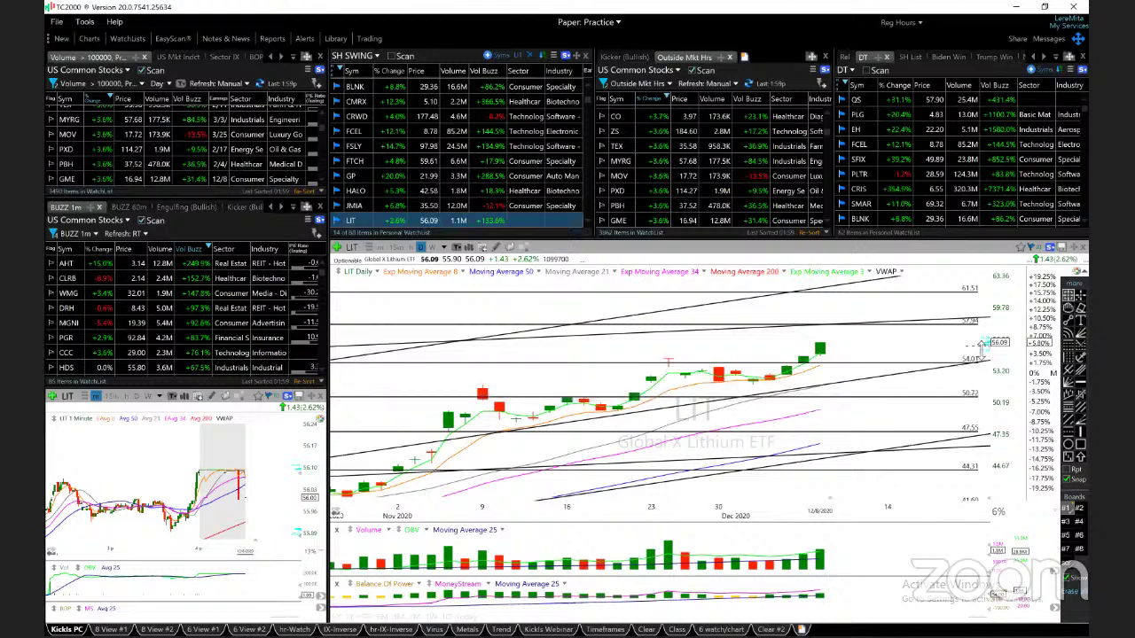
pyautogui.moveTo(982, 344); pyautogui.dragTo(937, 367)
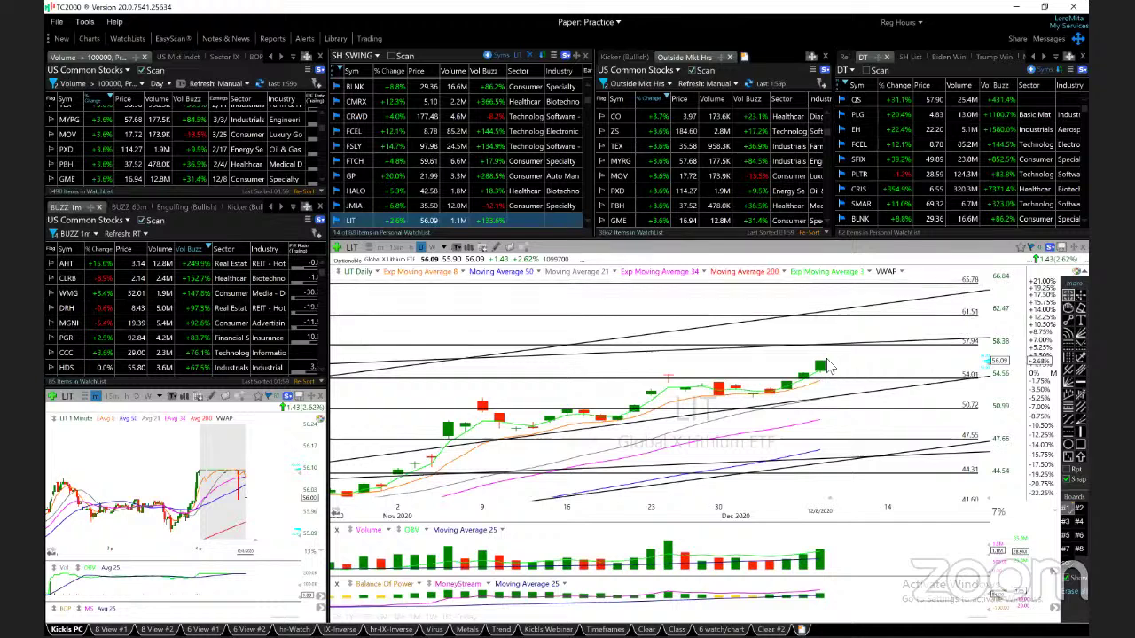
pyautogui.click(736, 399)
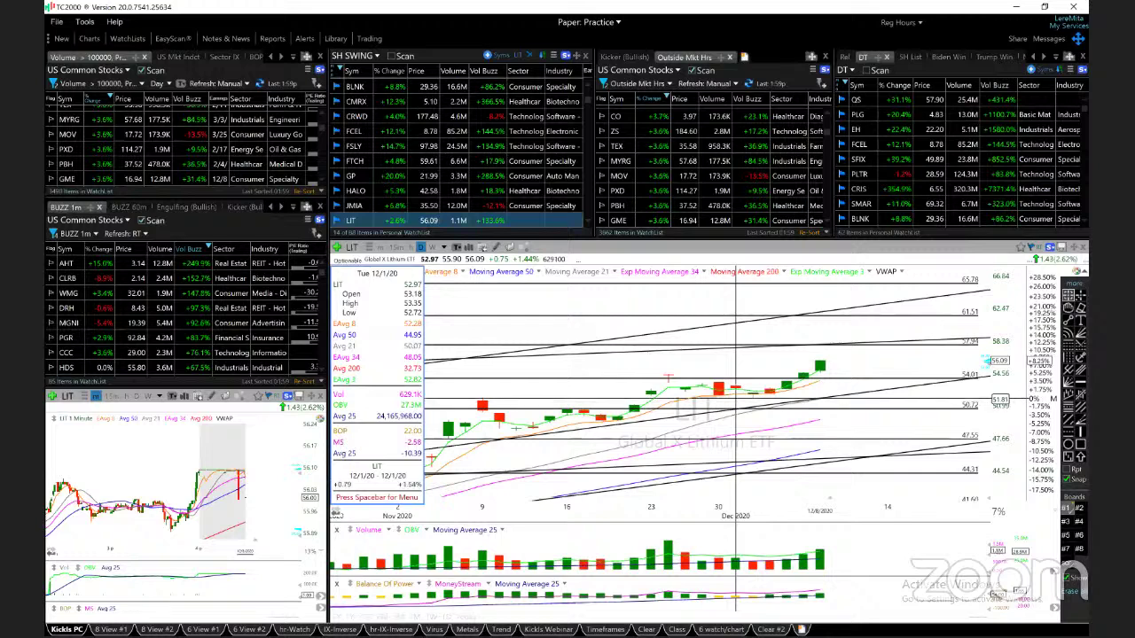
pyautogui.press('space')
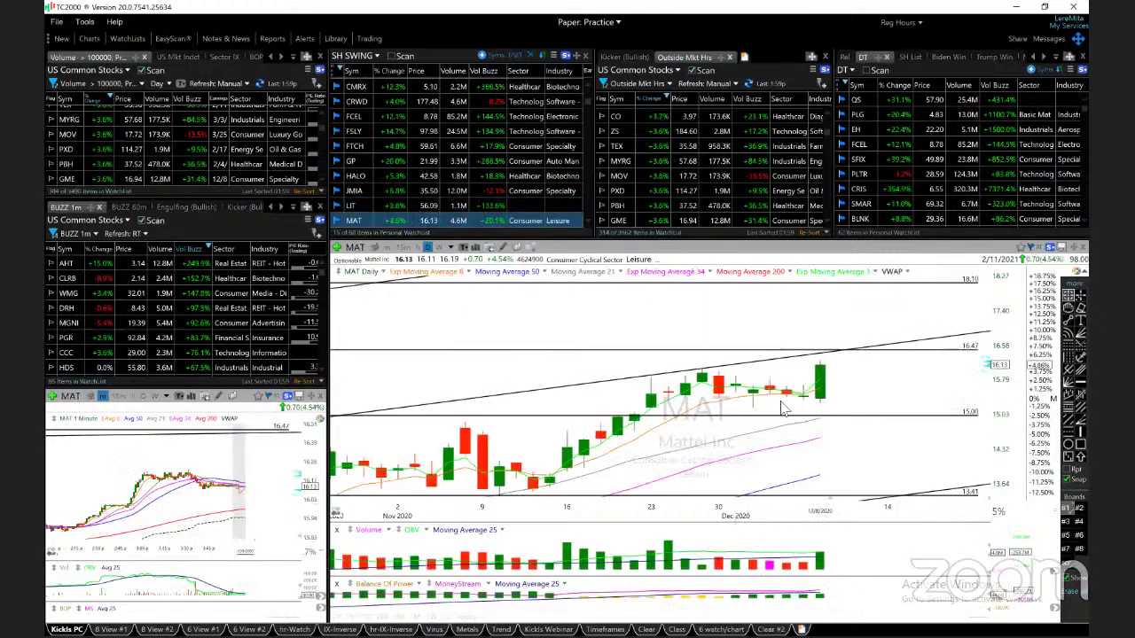
# Step: Examine MAT's daily chart back to late September, its upper price levels and the October 23 candle's data
pyautogui.scroll(-3, 780, 403)
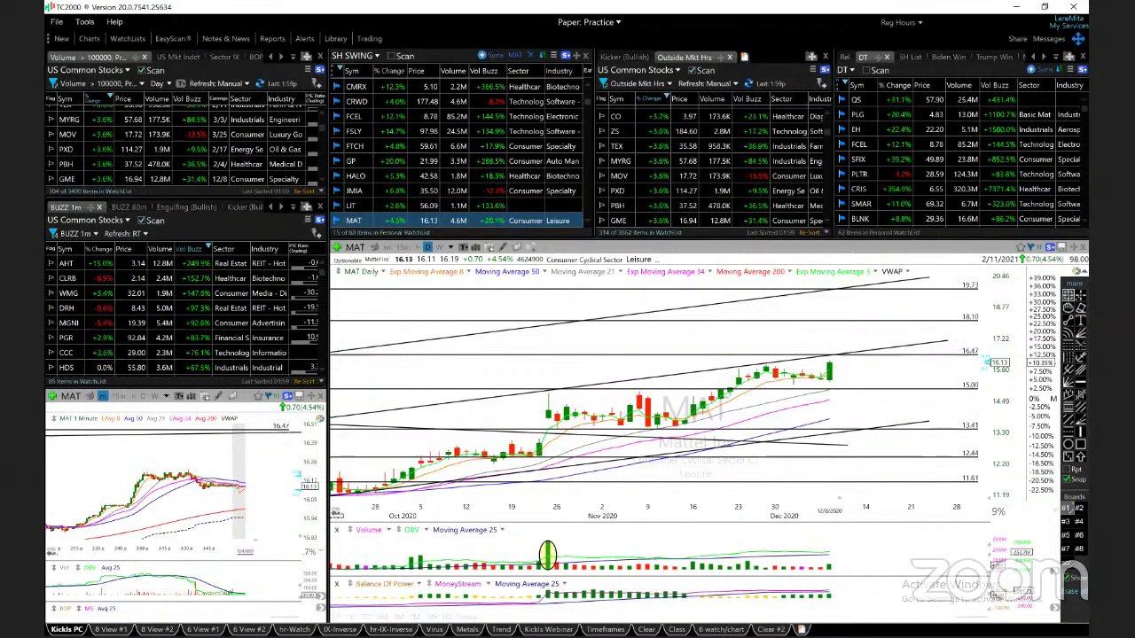
pyautogui.click(766, 378)
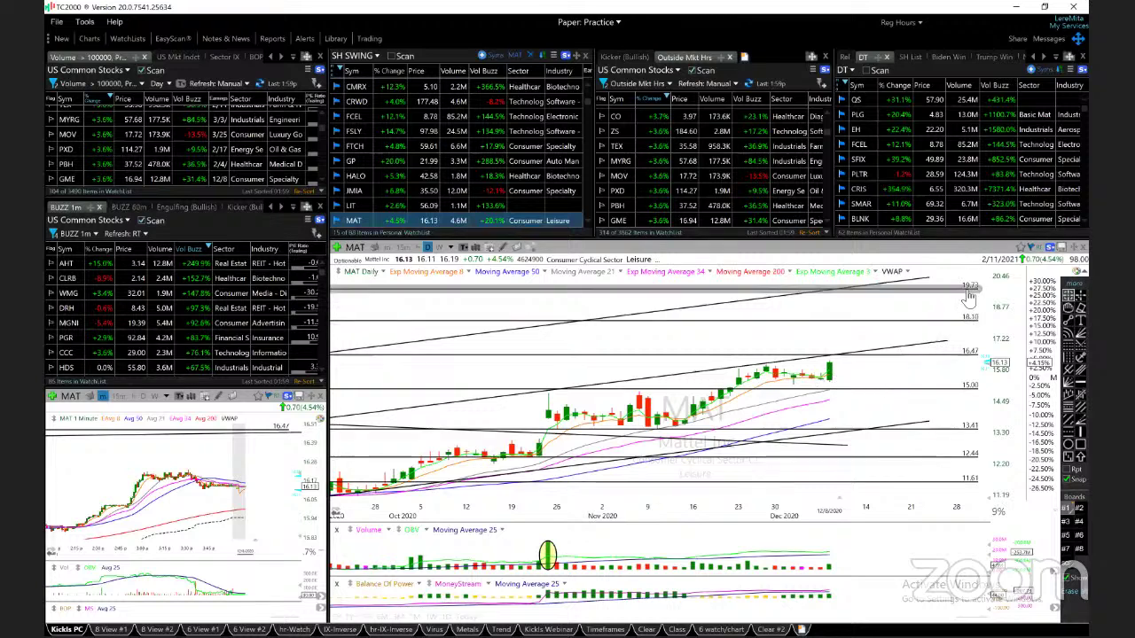
pyautogui.moveTo(987, 373); pyautogui.dragTo(970, 315)
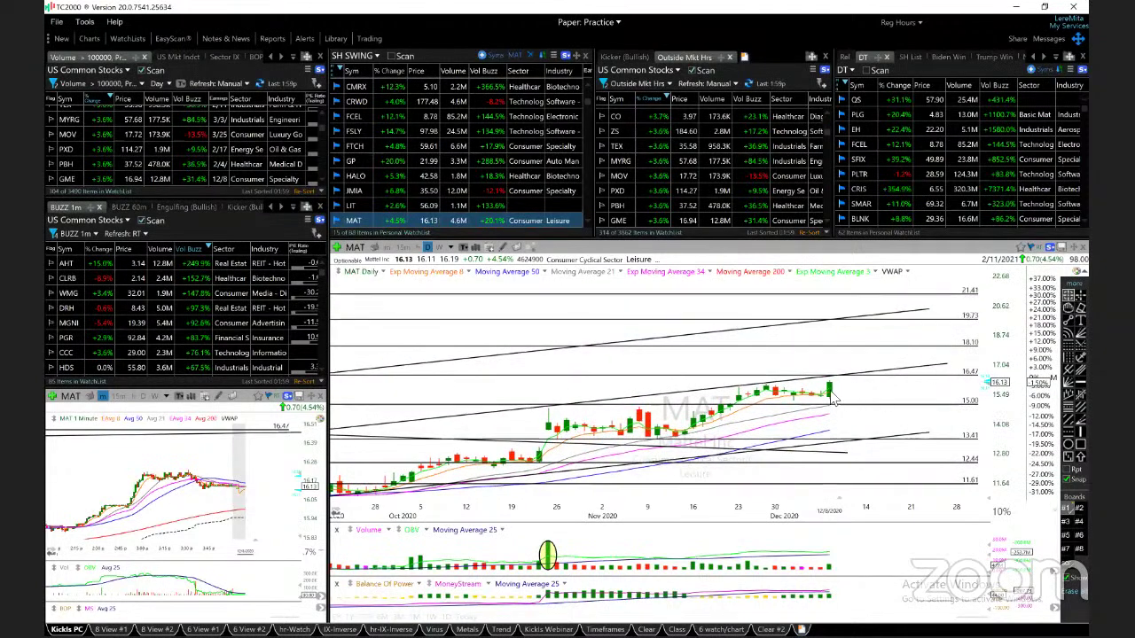
pyautogui.click(550, 417)
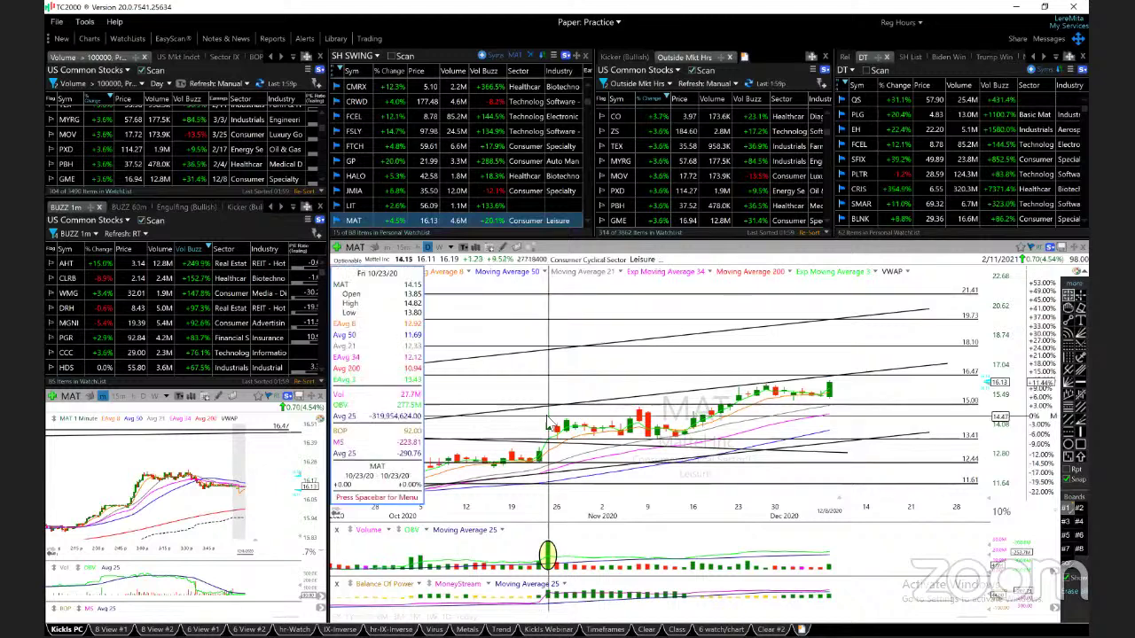
# Step: Bring up NIO's daily chart and examine its early-December candles against the descending trend line, including the December 4 data
pyautogui.press('space')
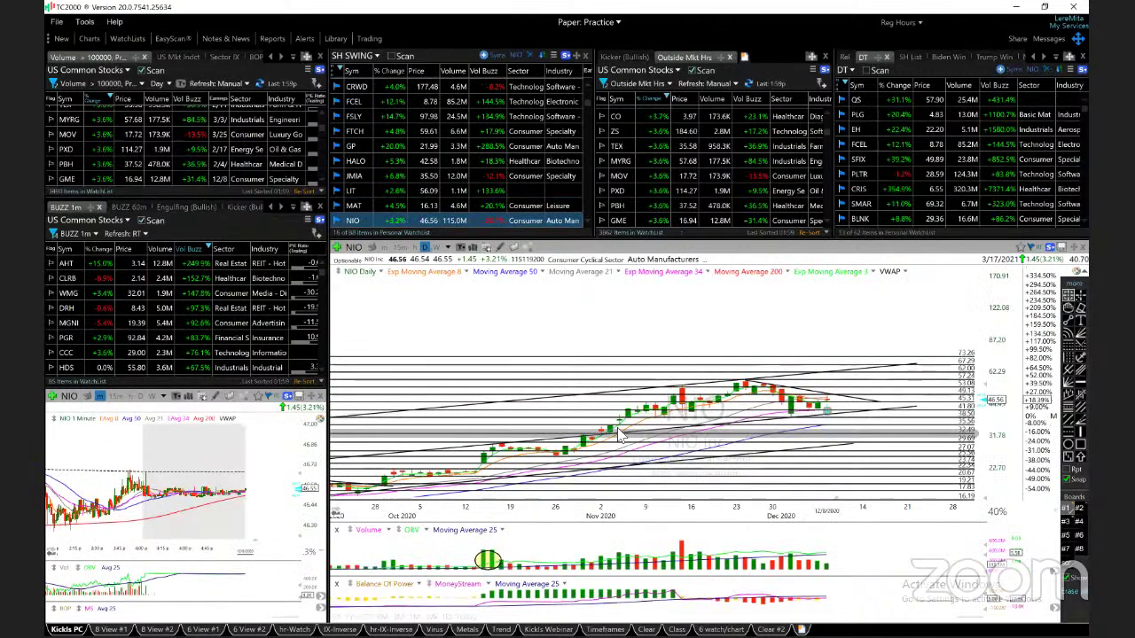
pyautogui.scroll(2, 738, 445)
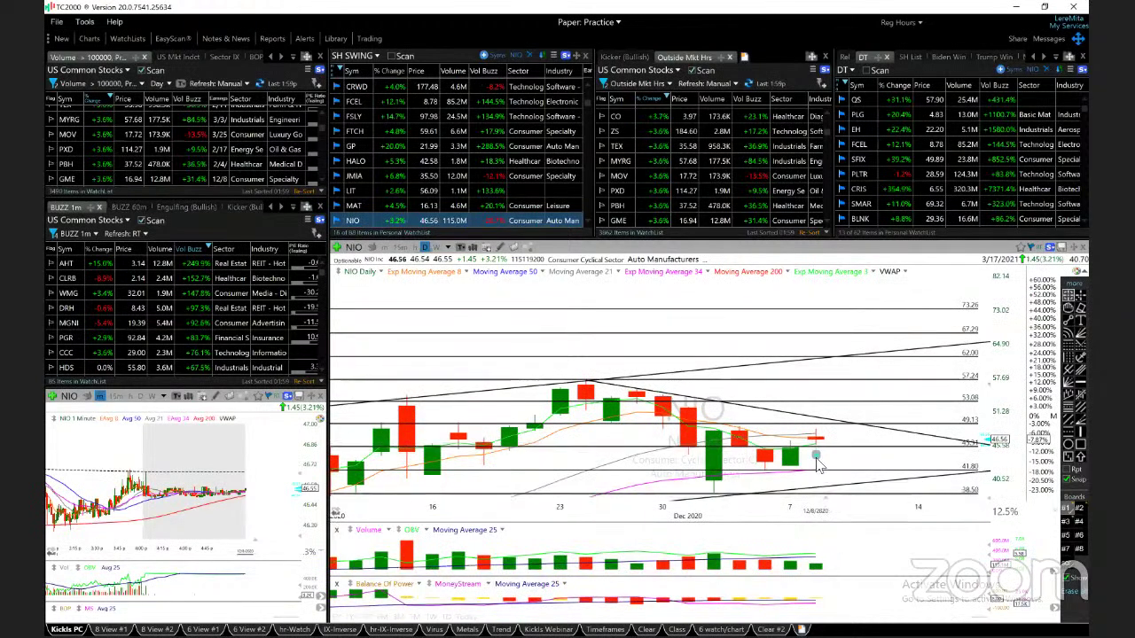
pyautogui.moveTo(817, 465)
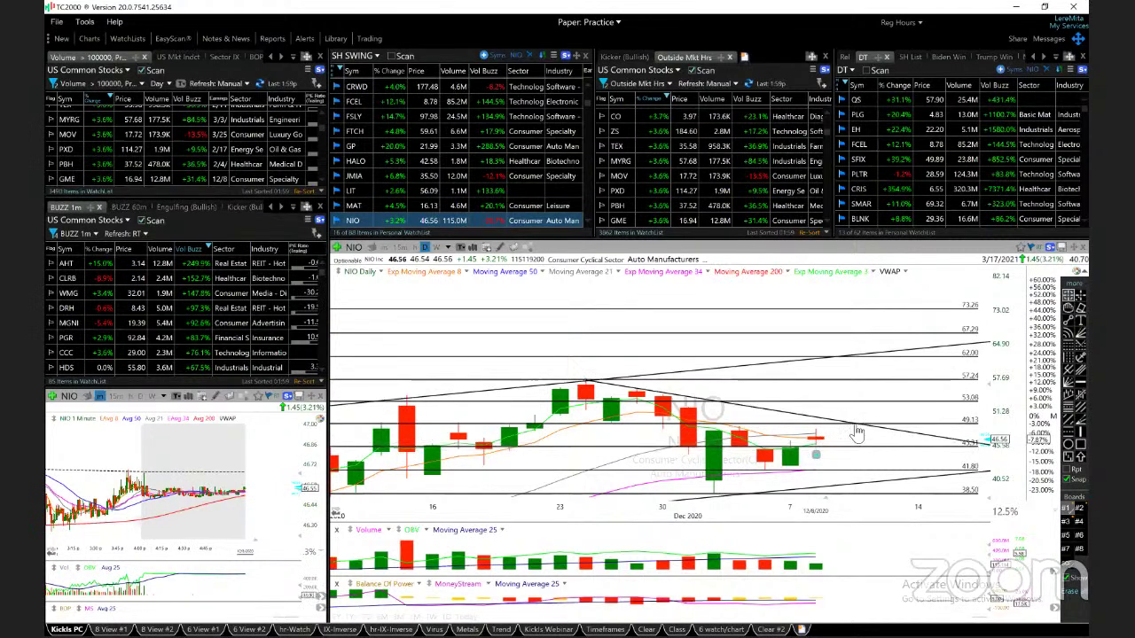
pyautogui.moveTo(857, 431)
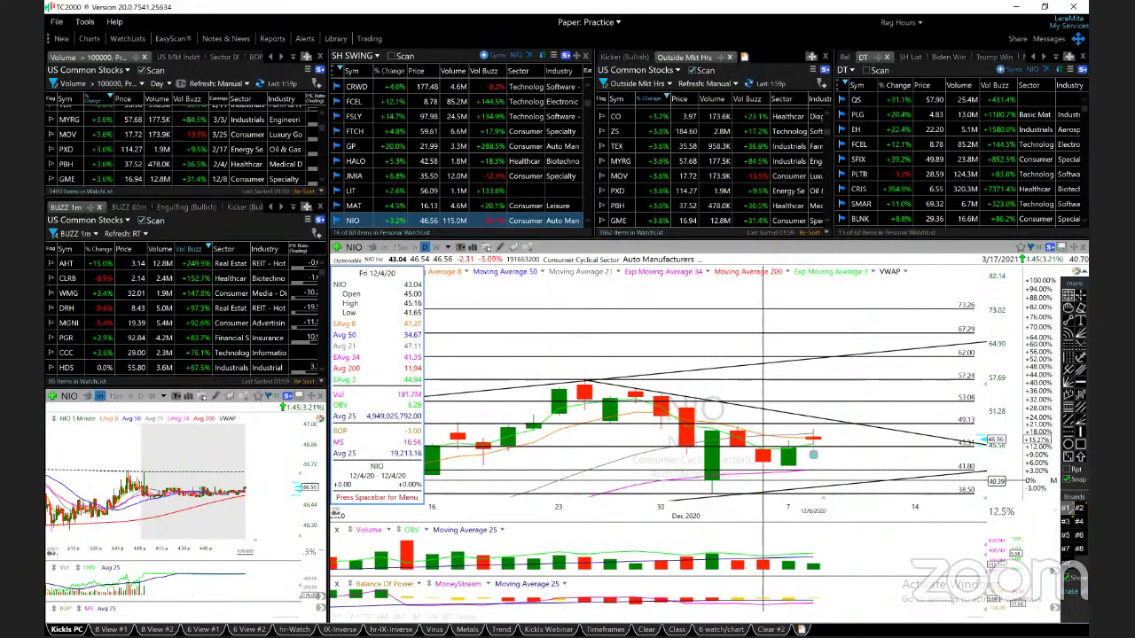
# Step: Bring up OPK's daily chart and examine its December candles and volume around the 4.63 level
pyautogui.press('space')
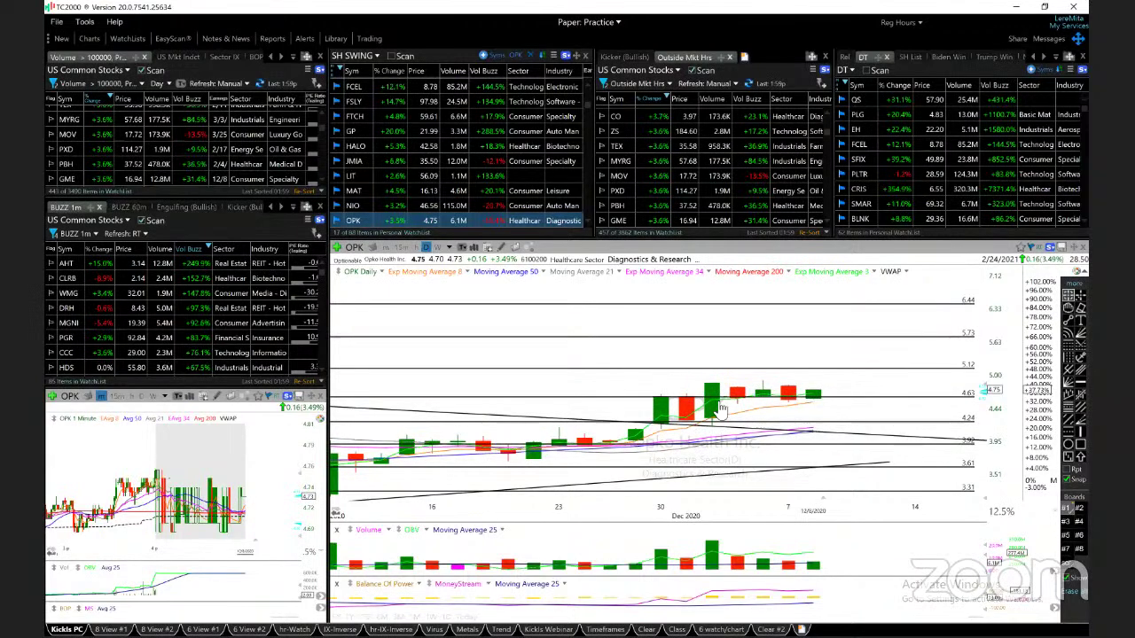
pyautogui.moveTo(710, 372)
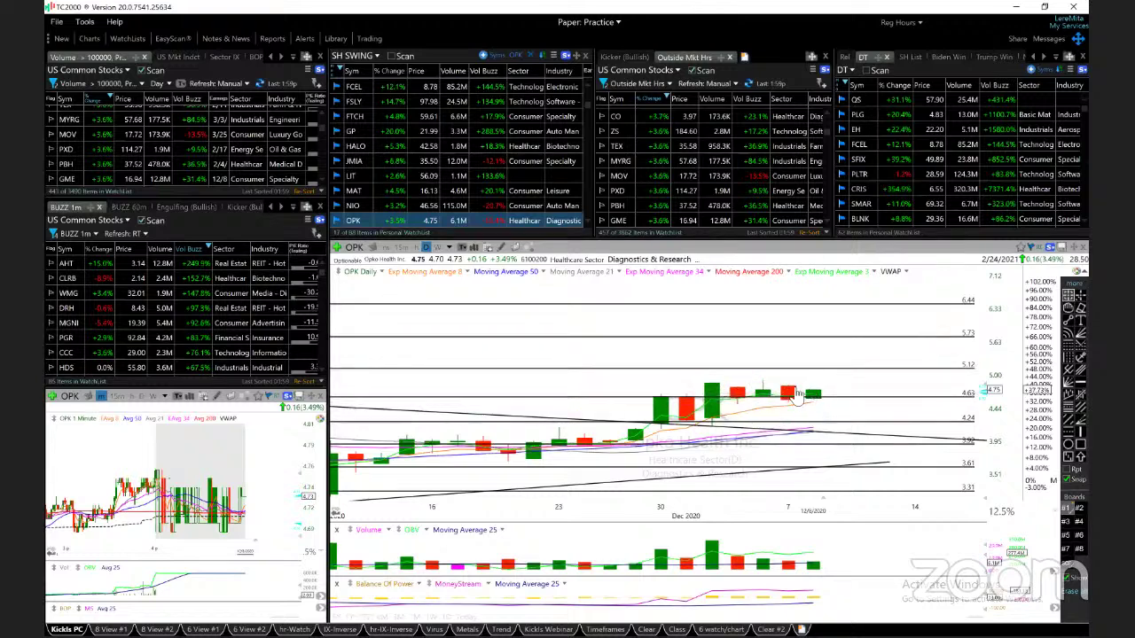
pyautogui.moveTo(964, 403)
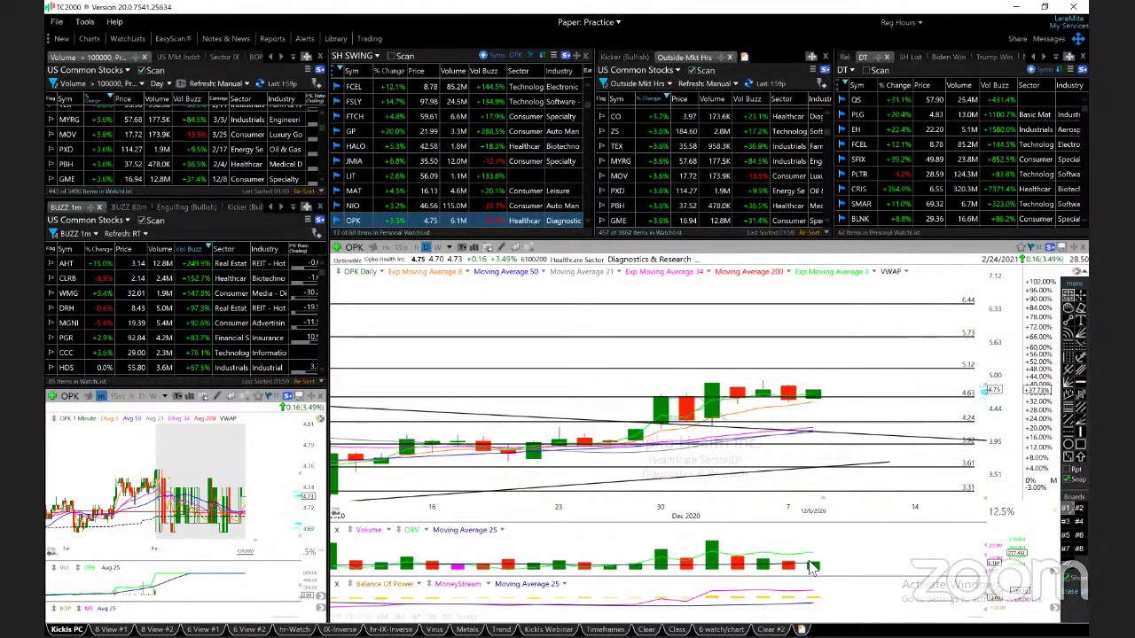
pyautogui.moveTo(931, 372)
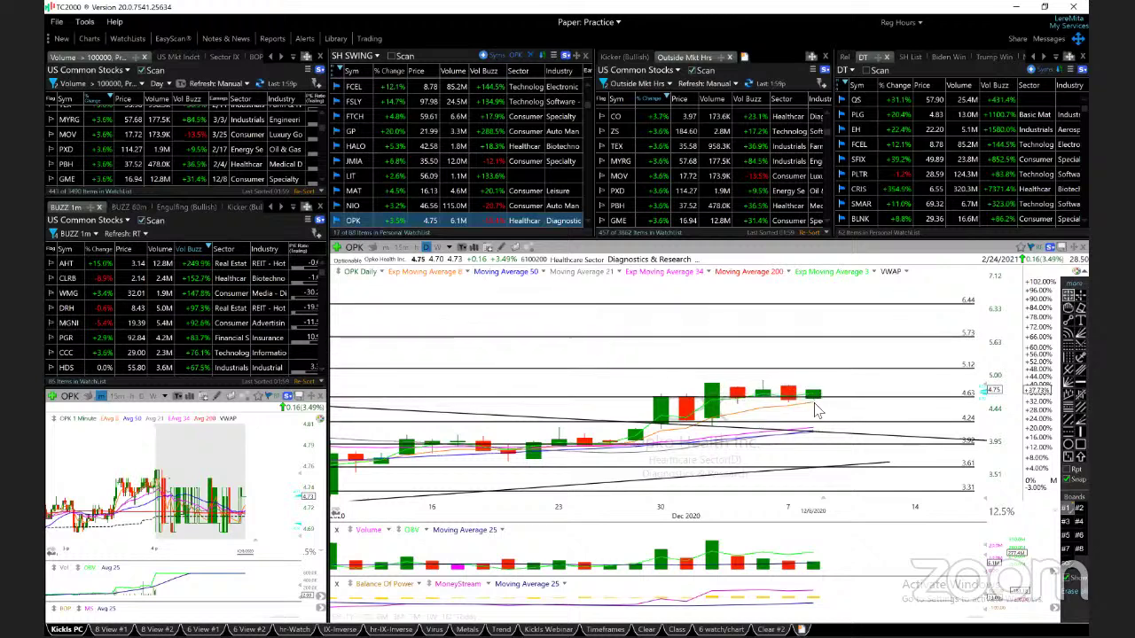
# Step: Bring up PERI's daily chart, and examine its intraday move and trend lines on the 1-minute timeframe
pyautogui.press('Down')
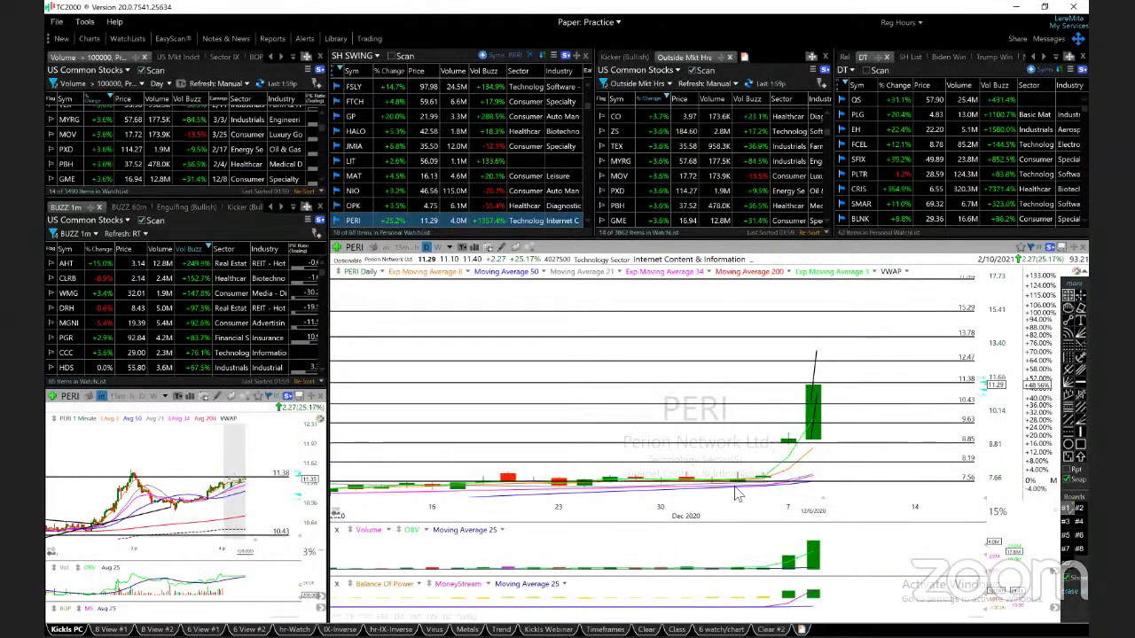
pyautogui.write('1')
pyautogui.press('Return')
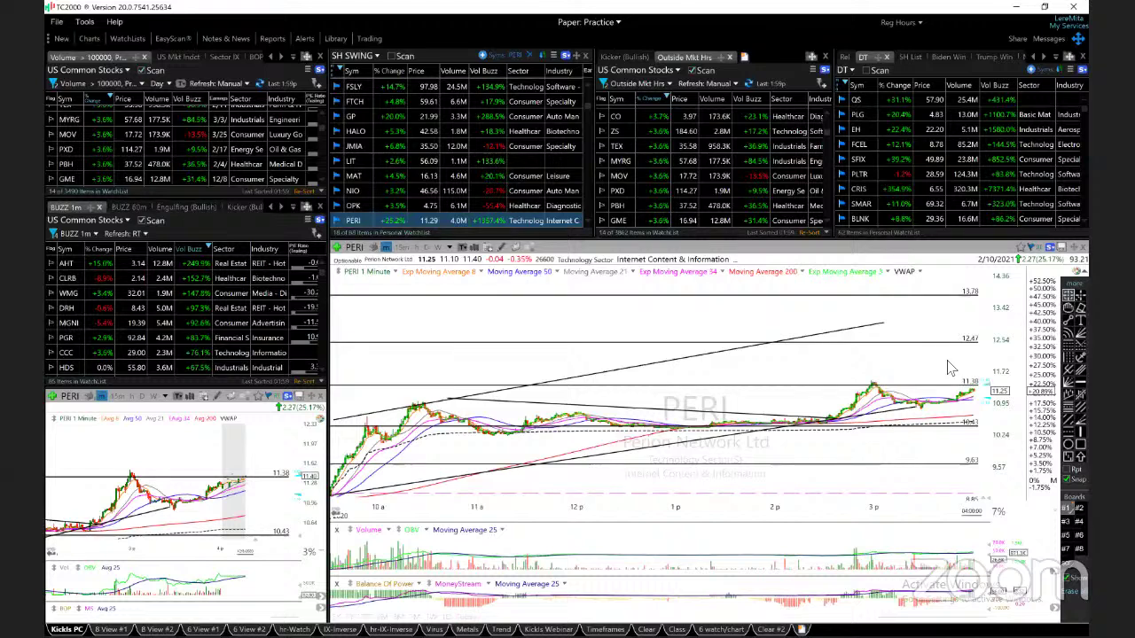
# Step: Return PERI to the daily timeframe and delete the two steep trend lines over the December 8 candle
pyautogui.press('d')
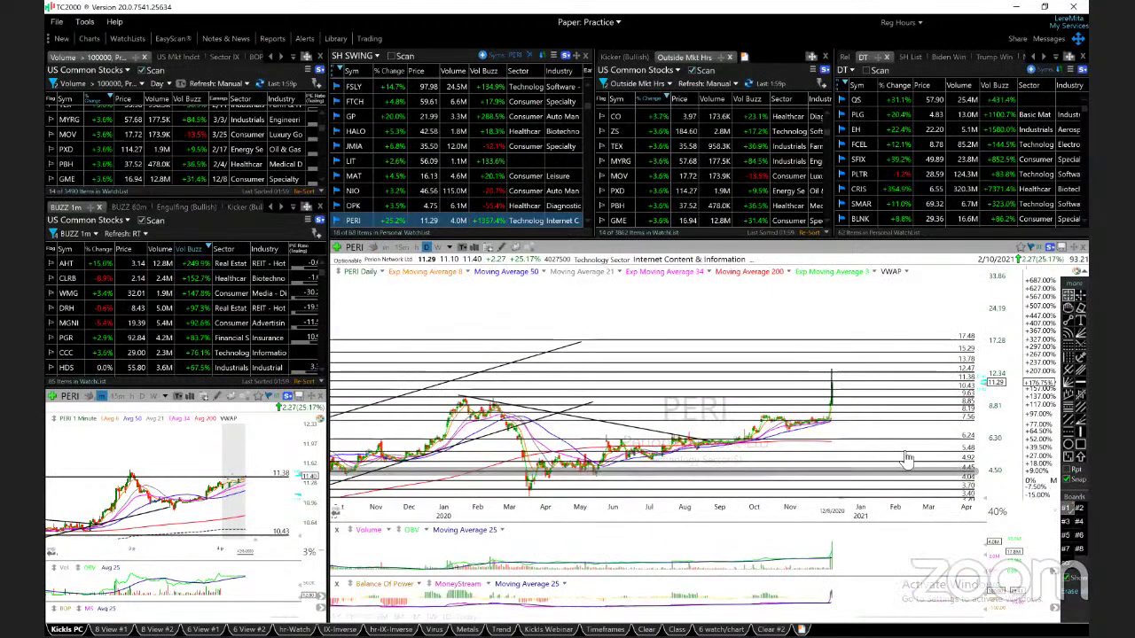
pyautogui.scroll(3, 890, 468)
pyautogui.scroll(2, 894, 476)
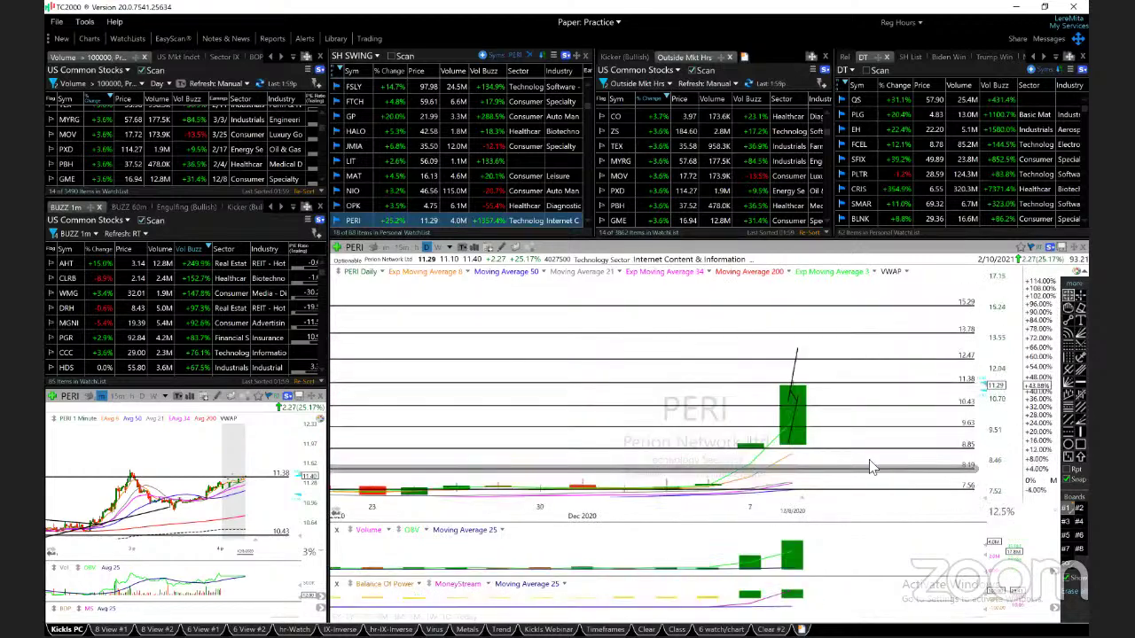
pyautogui.rightClick(795, 379)
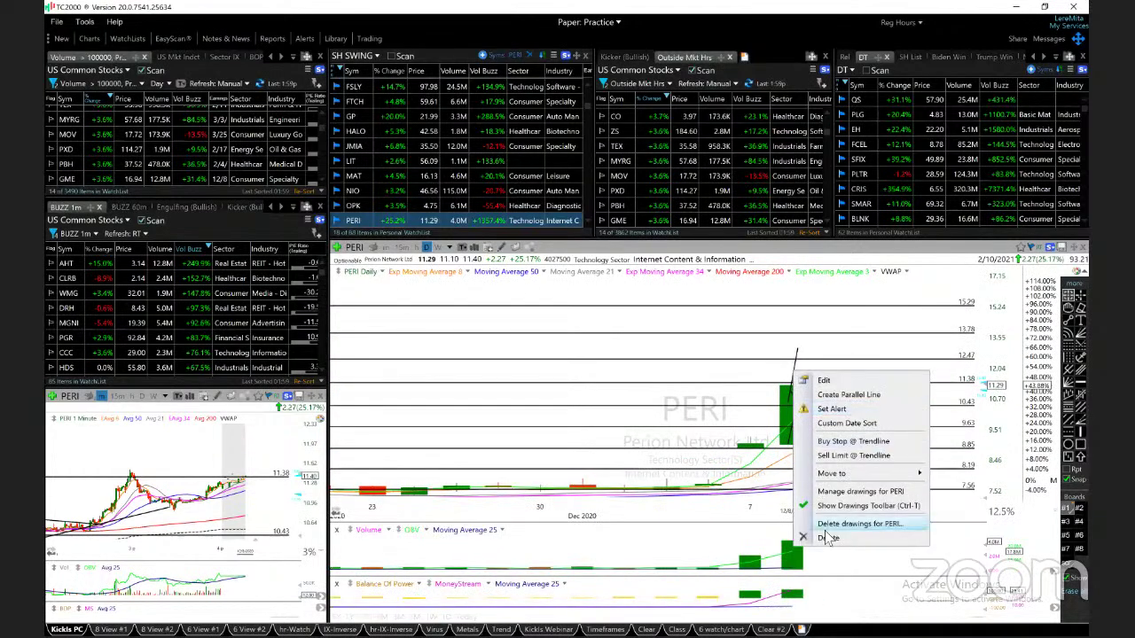
pyautogui.click(824, 530)
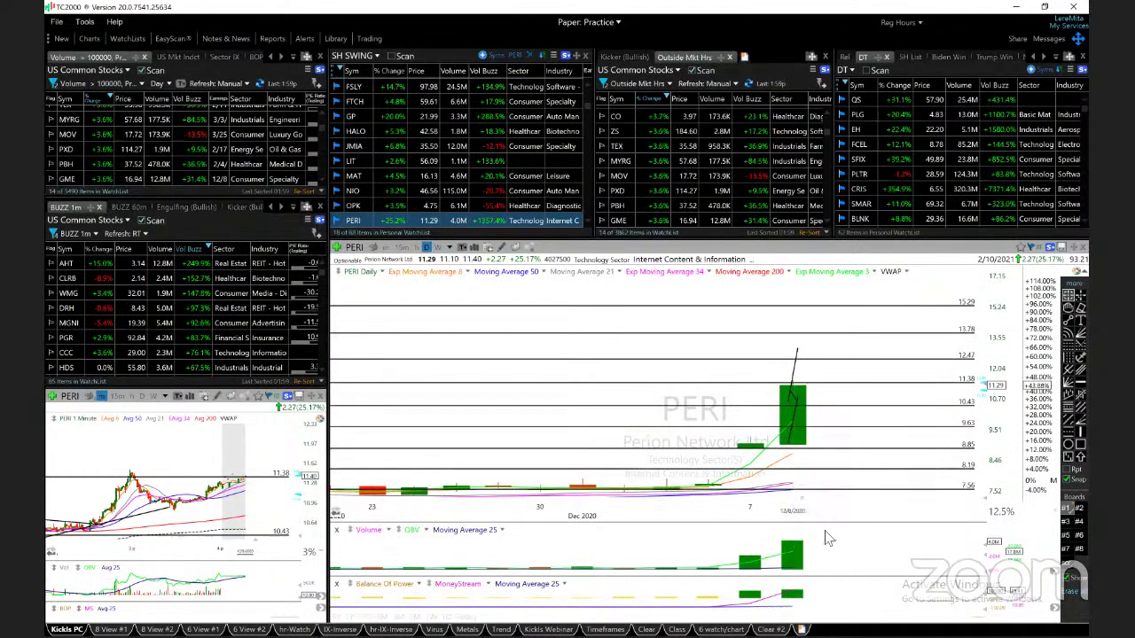
pyautogui.rightClick(793, 417)
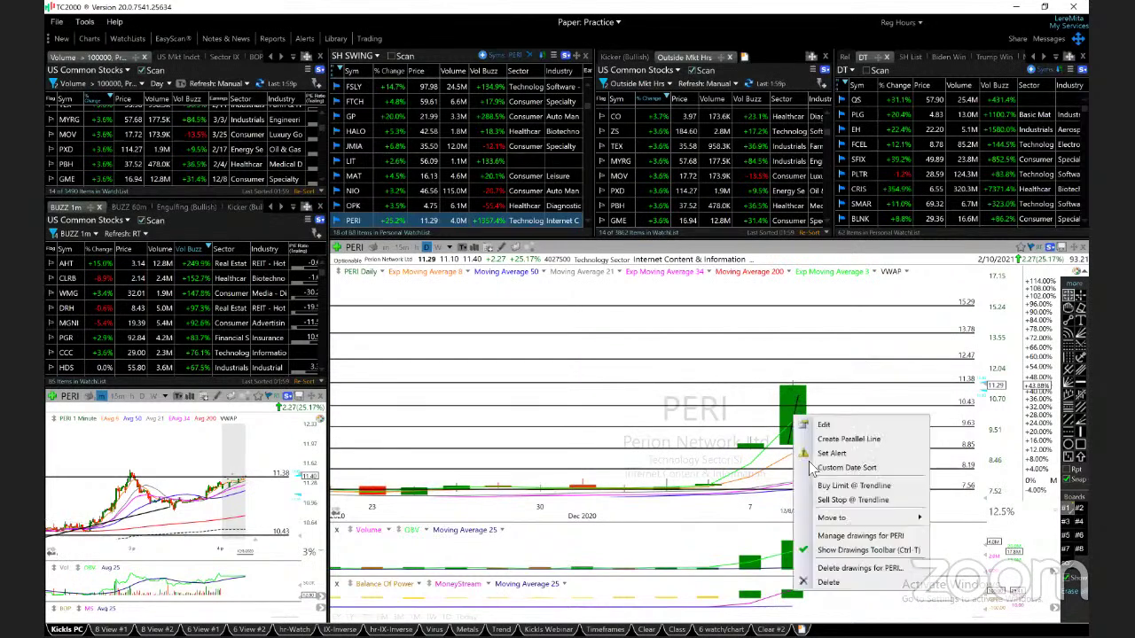
pyautogui.click(827, 583)
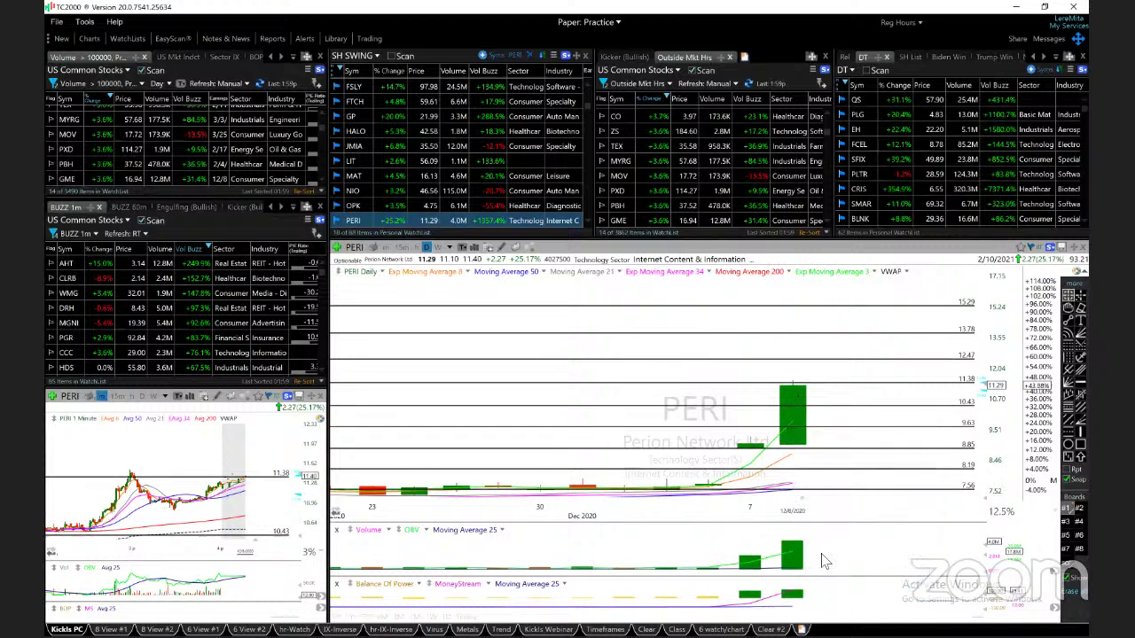
pyautogui.click(833, 414)
pyautogui.moveTo(836, 413); pyautogui.dragTo(834, 420)
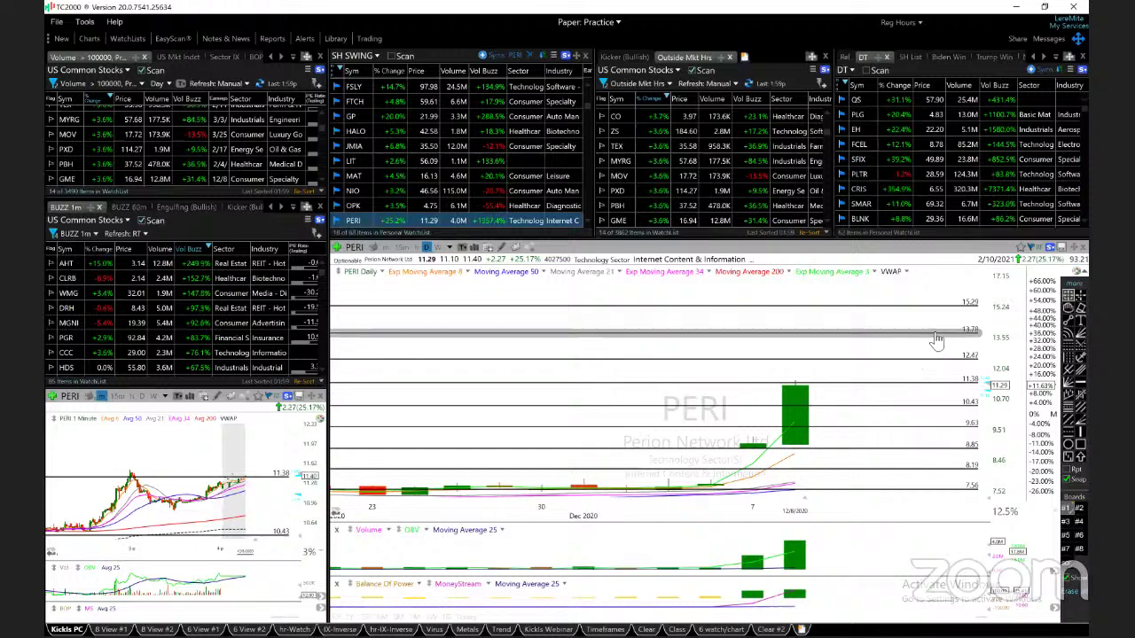
# Step: Bring up PFE's daily chart and examine its latest candle and the price levels above it up to 50.00
pyautogui.press('space')
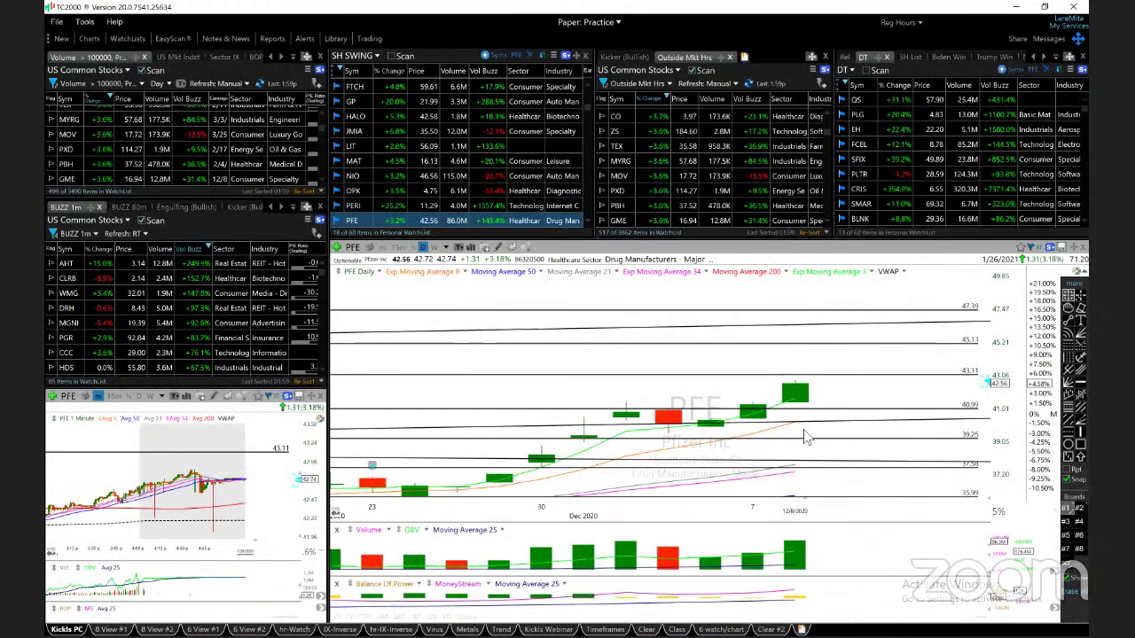
pyautogui.scroll(-1, 805, 436)
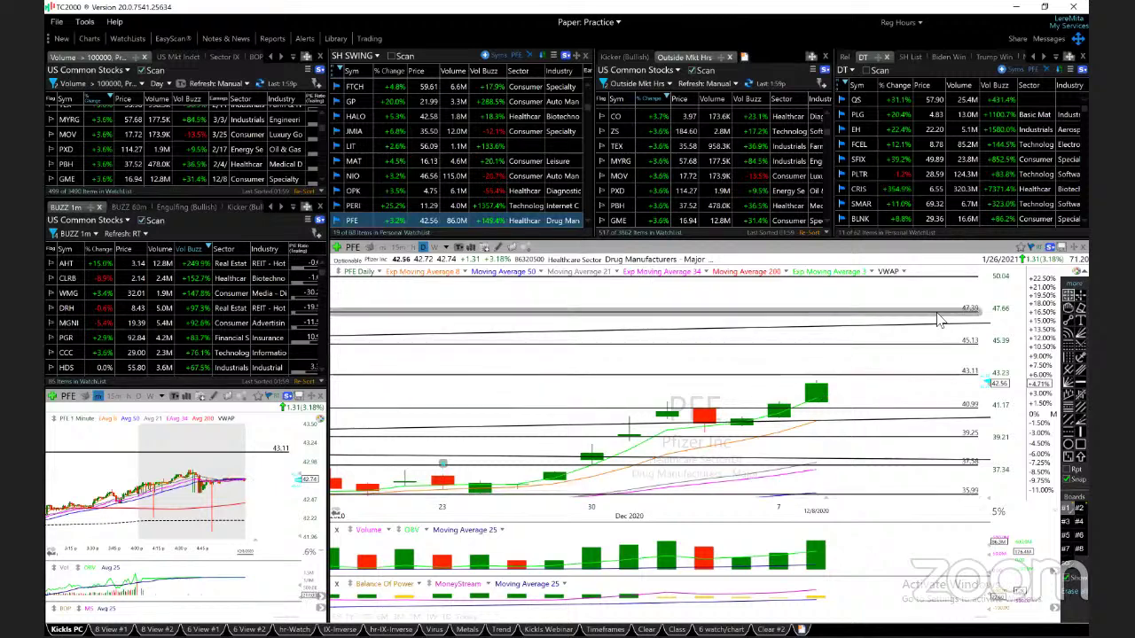
pyautogui.moveTo(987, 383); pyautogui.dragTo(986, 397)
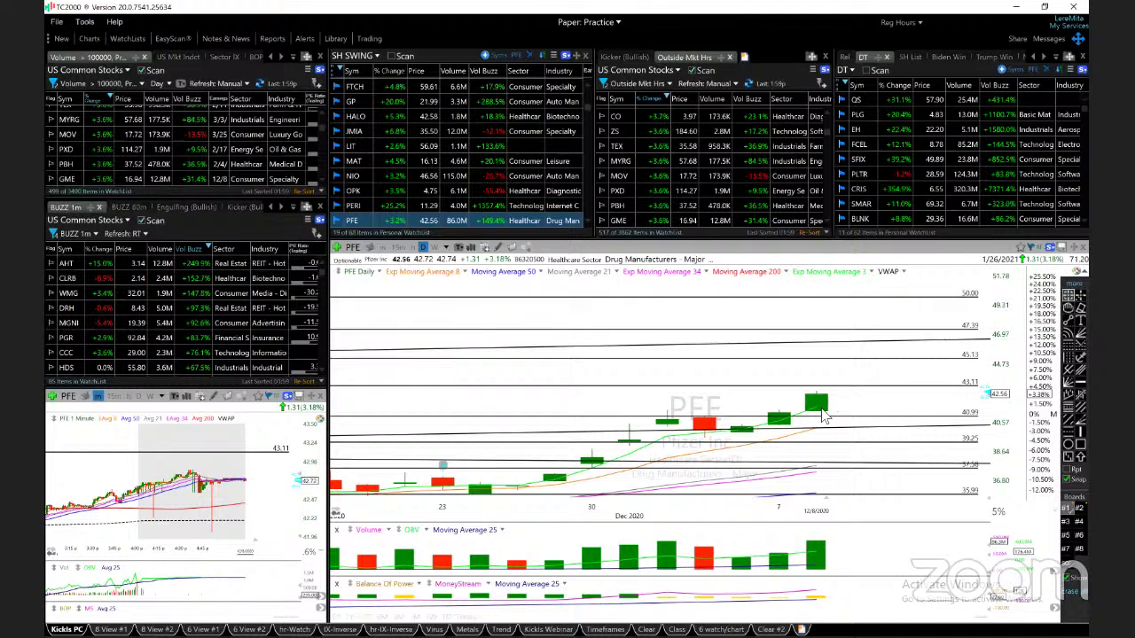
# Step: Bring up PLTR's chart and examine its December 7 and 8 price action on the daily and 1-minute timeframes
pyautogui.press('Down')
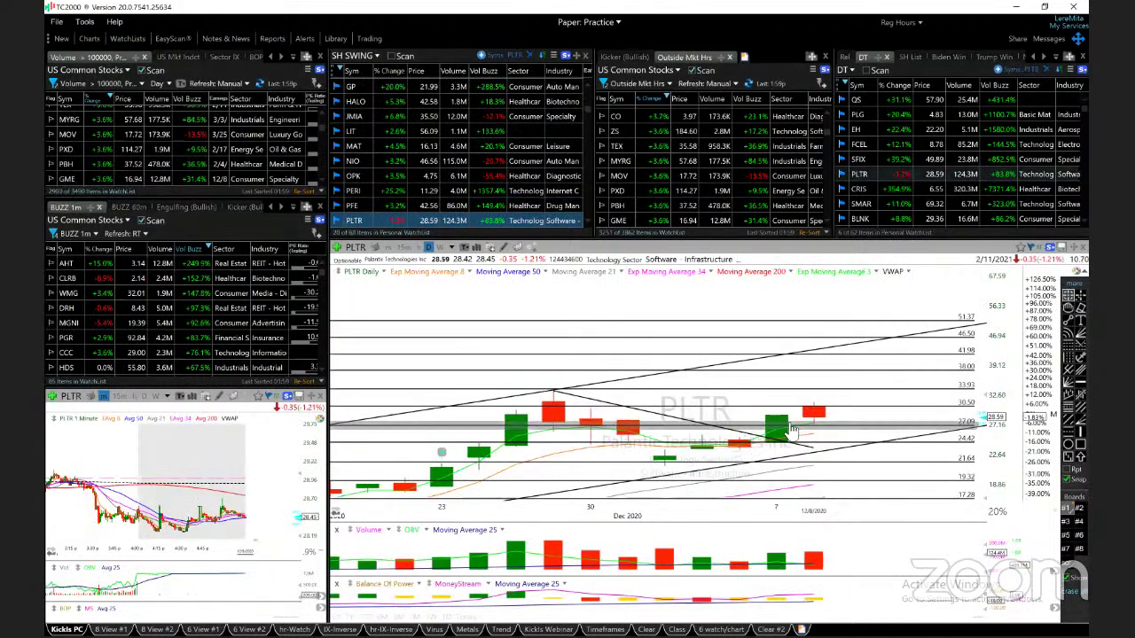
pyautogui.moveTo(772, 431)
pyautogui.moveTo(772, 430); pyautogui.dragTo(817, 408)
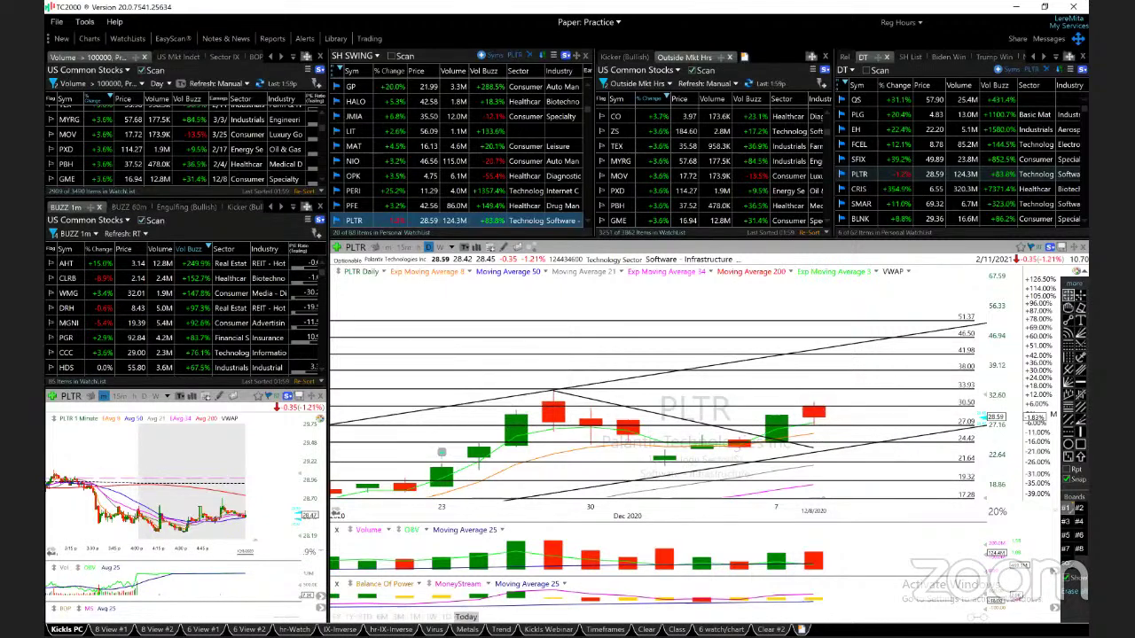
pyautogui.click(466, 618)
pyautogui.scroll(5, 613, 452)
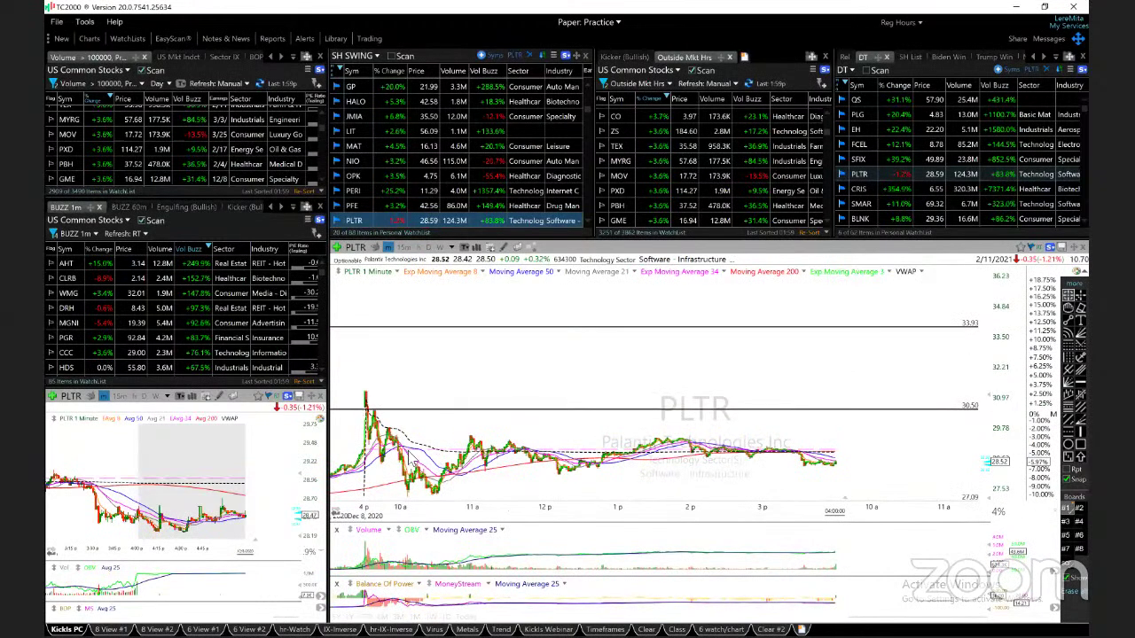
pyautogui.scroll(-5, 526, 443)
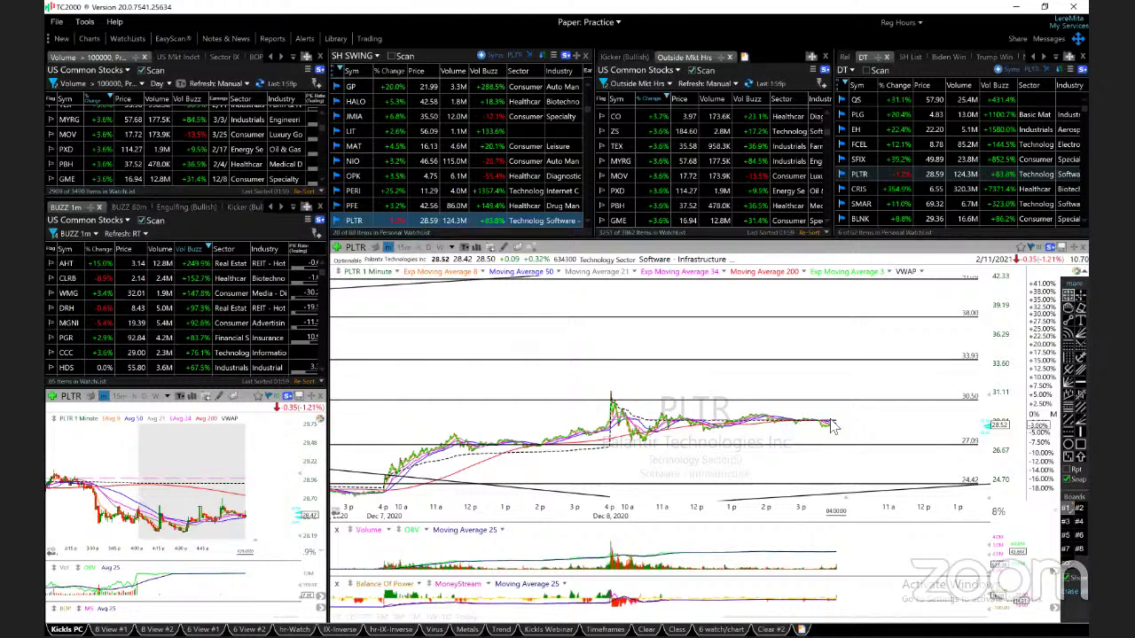
# Step: Return PLTR to the daily timeframe and examine its volume, late-November peak and overhead levels, both back to November and close up
pyautogui.press('d')
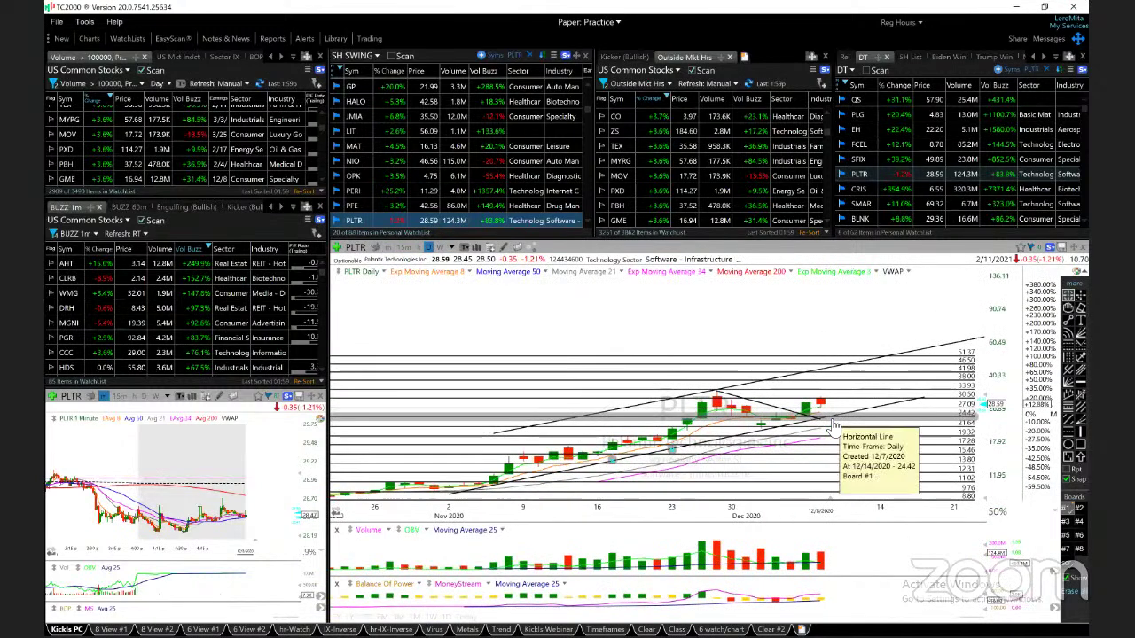
pyautogui.scroll(2, 833, 428)
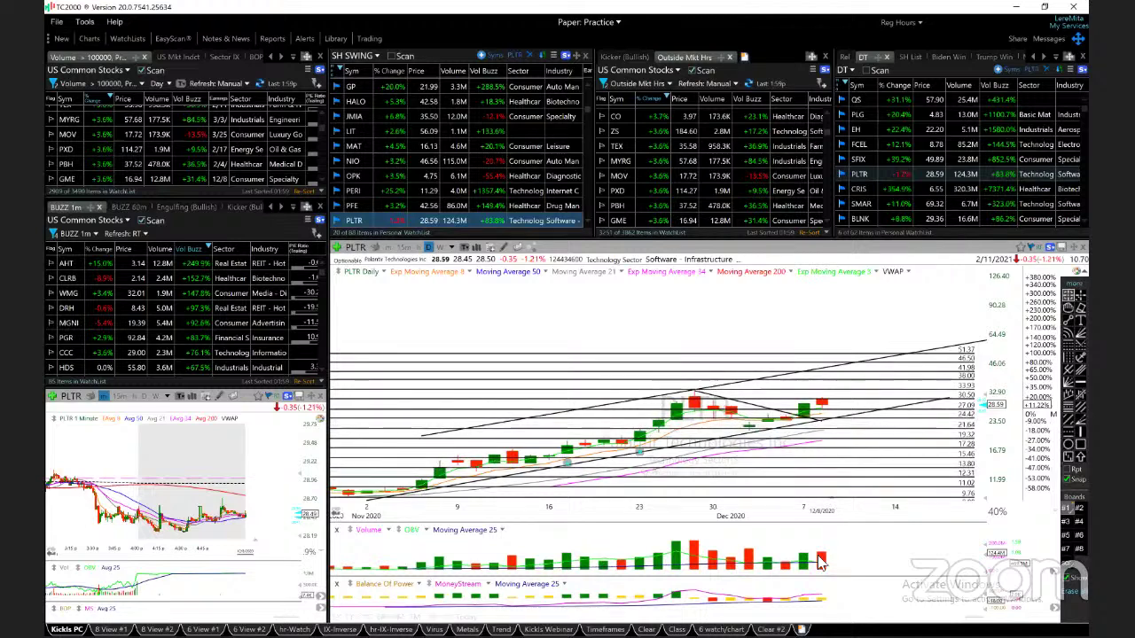
pyautogui.scroll(1, 820, 563)
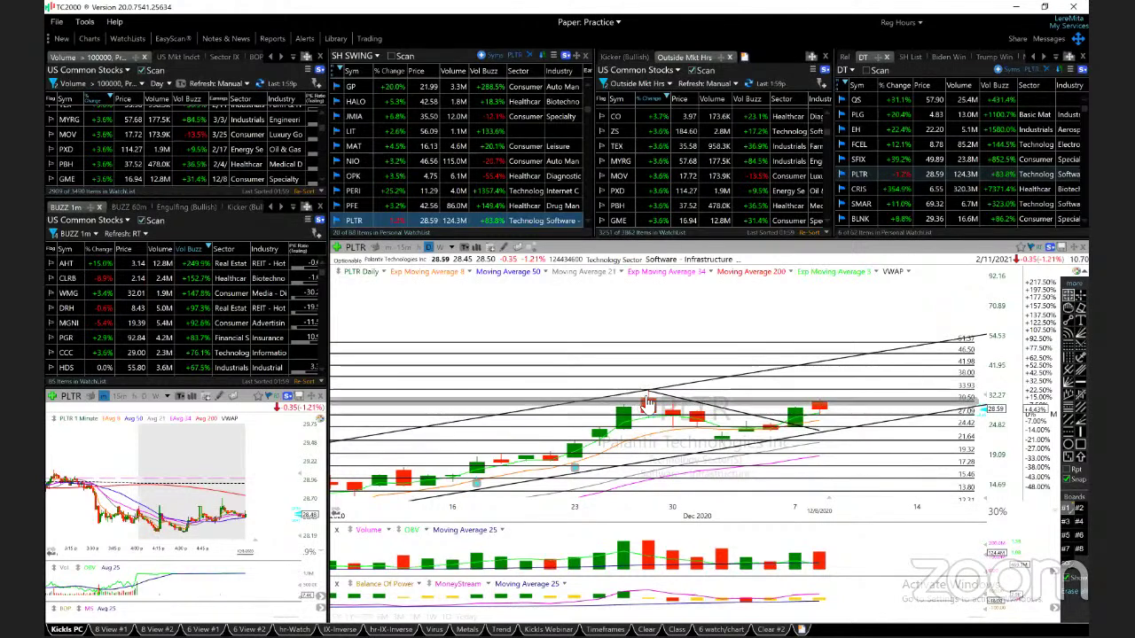
pyautogui.moveTo(651, 403)
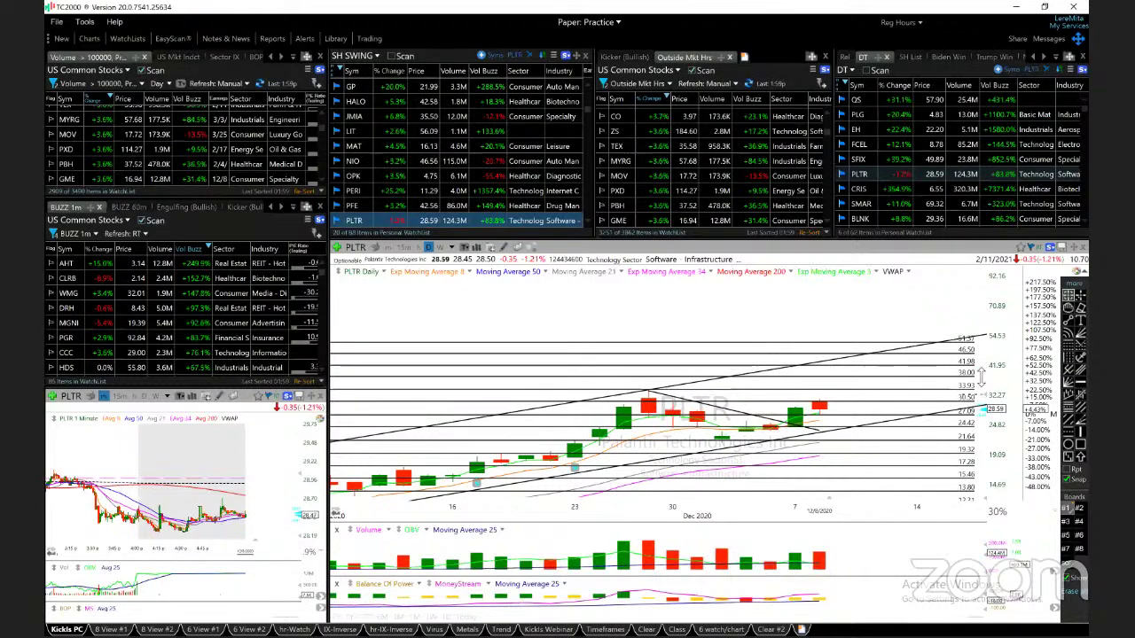
pyautogui.moveTo(982, 394); pyautogui.dragTo(981, 359)
pyautogui.scroll(3, 834, 383)
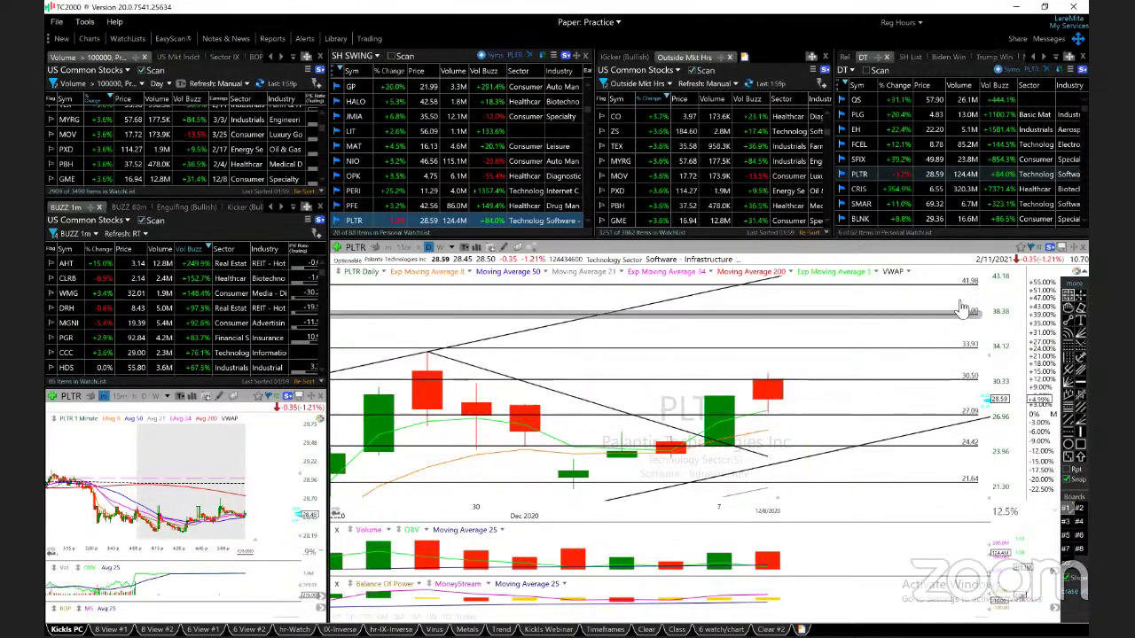
# Step: Bring up PLUG's daily chart and examine its candles from mid-November around the descending trend line
pyautogui.write('PLUG')
pyautogui.press('Return')
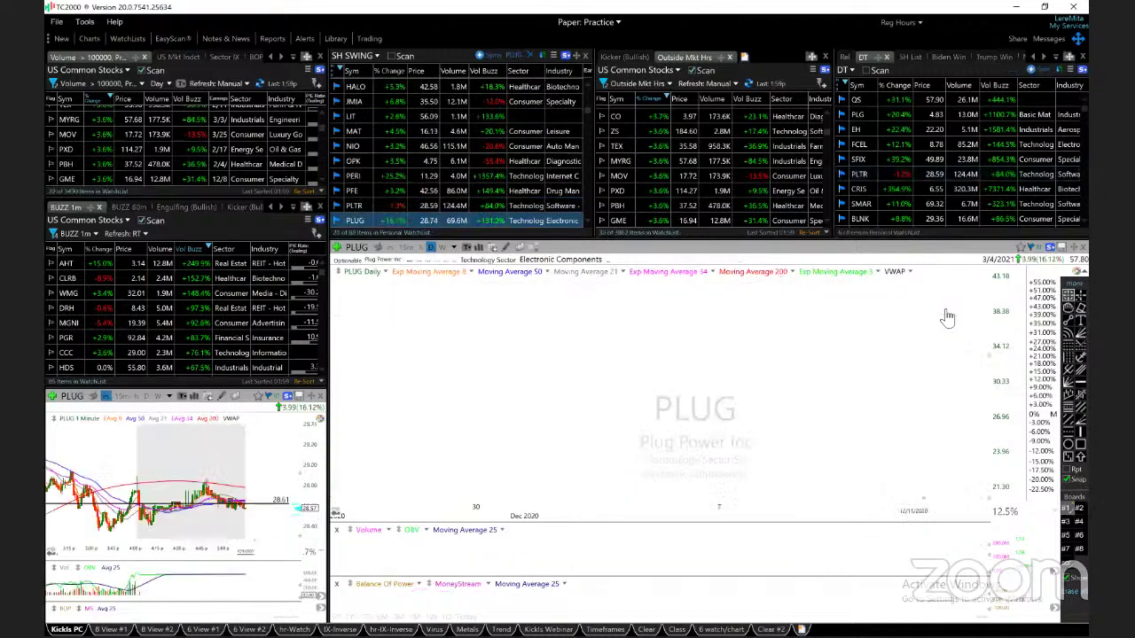
pyautogui.scroll(-2, 830, 400)
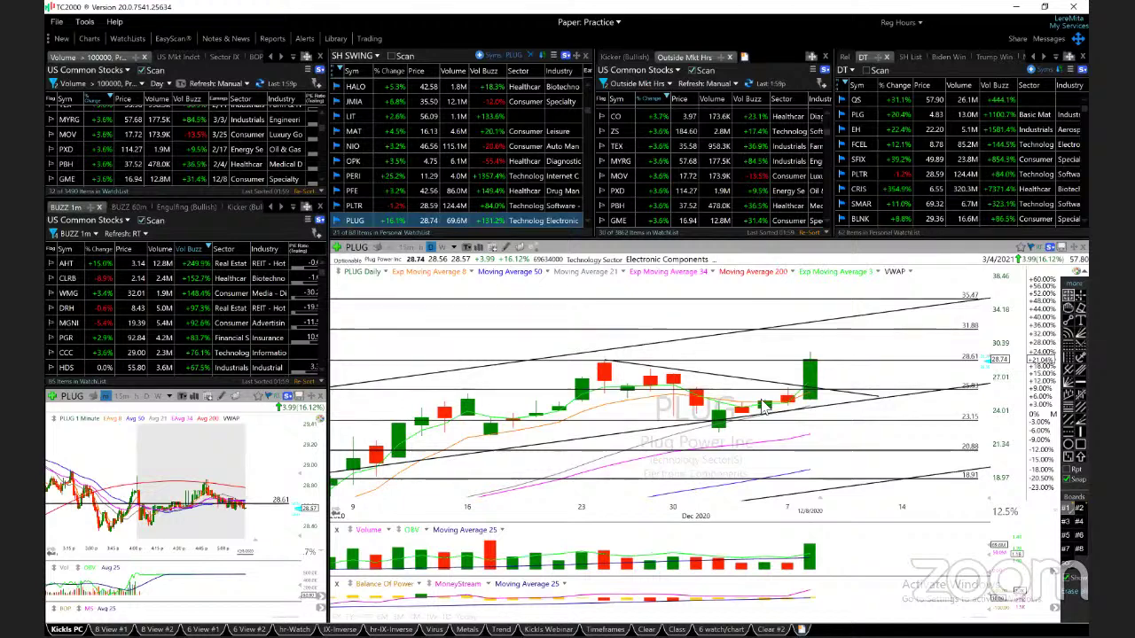
# Step: Examine PLUG's December 7 and 8 daily candles against the 28.61 level and the levels above it
pyautogui.click(808, 393)
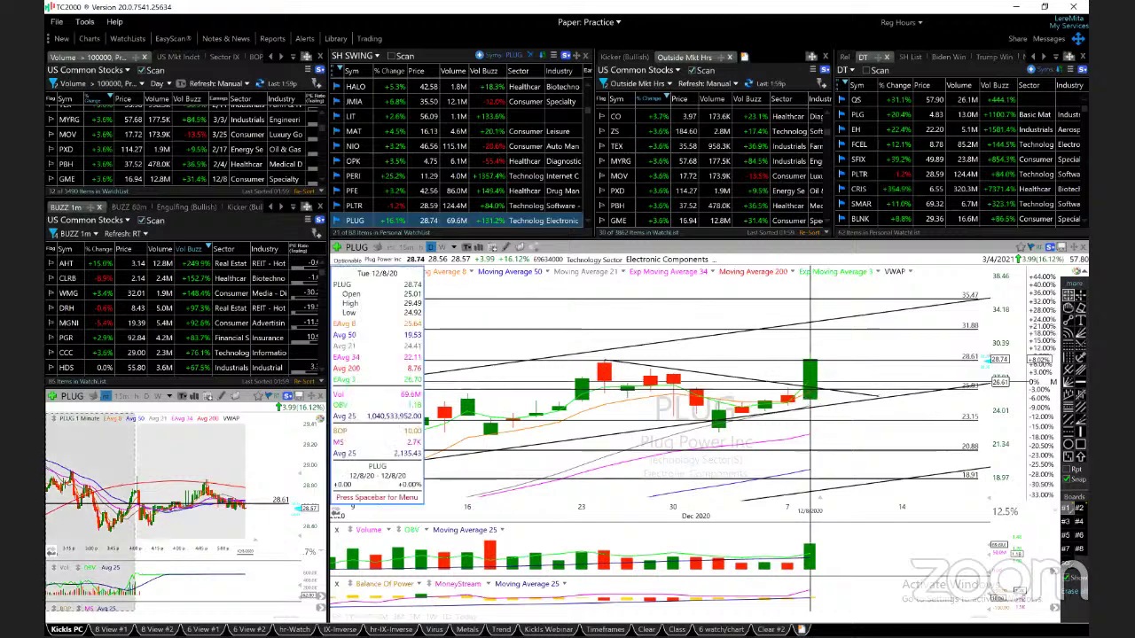
pyautogui.moveTo(814, 386); pyautogui.dragTo(808, 398)
pyautogui.click(787, 401)
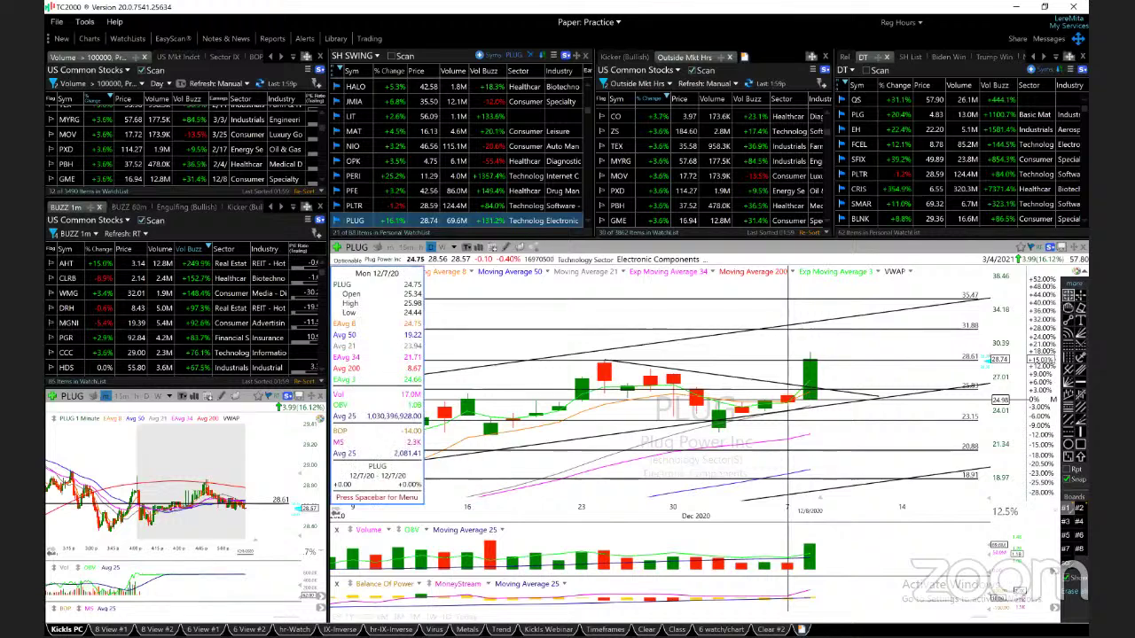
pyautogui.moveTo(787, 400); pyautogui.dragTo(819, 390)
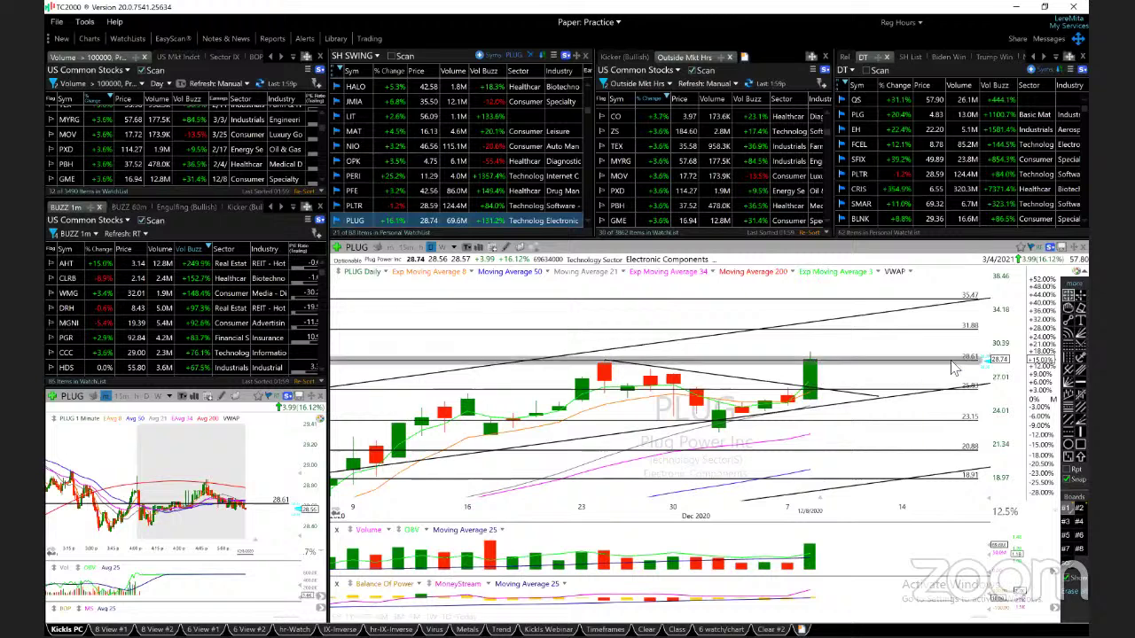
pyautogui.click(810, 366)
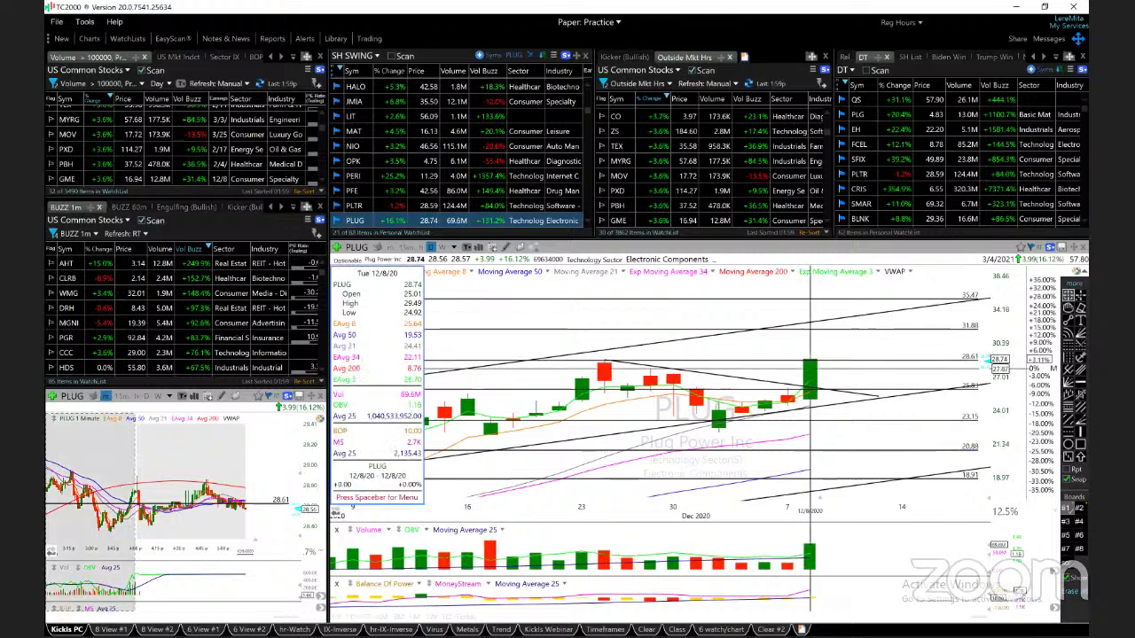
pyautogui.moveTo(809, 372); pyautogui.dragTo(824, 376)
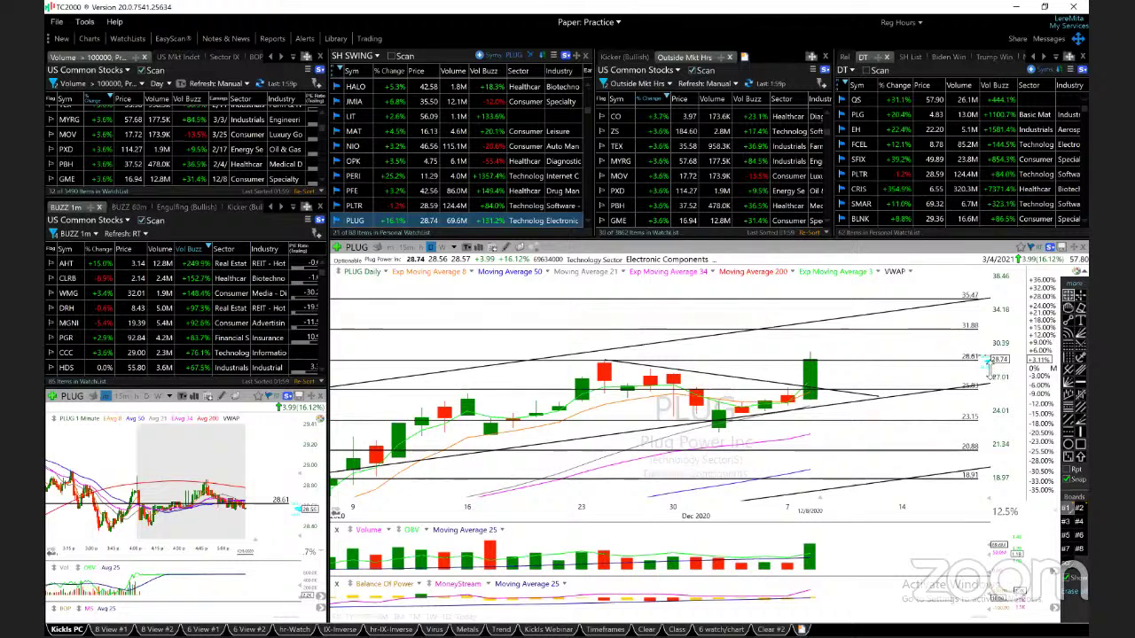
pyautogui.moveTo(986, 364); pyautogui.dragTo(987, 374)
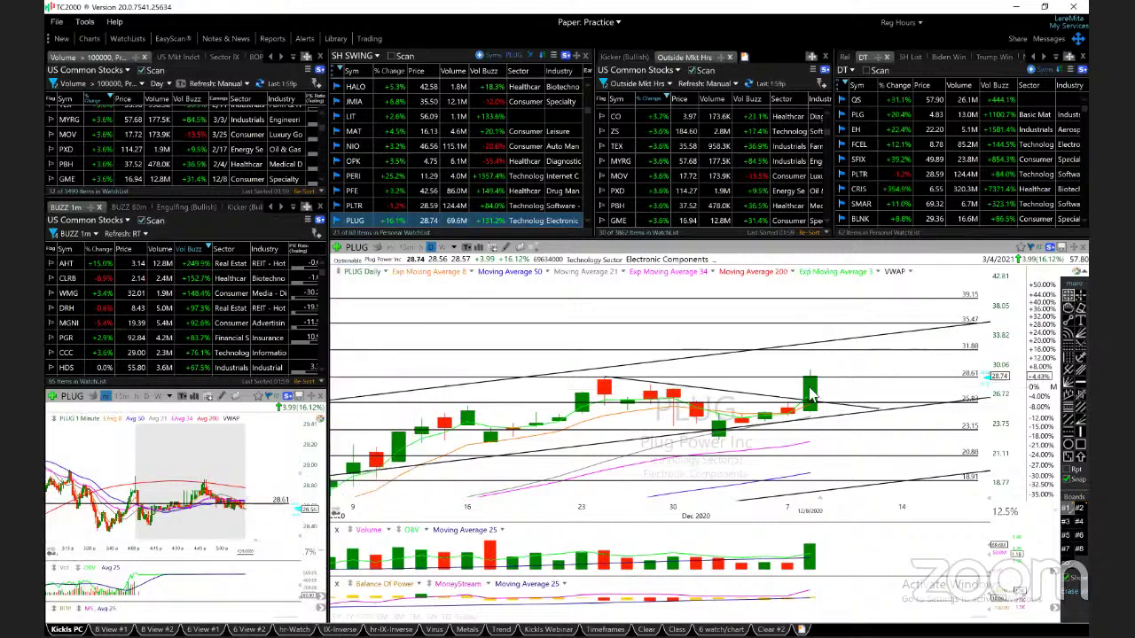
# Step: Bring up QS and examine its December 8 price action and trend channel on the 1-minute timeframe, including an enlarged view with after-hours trading
pyautogui.press('space')
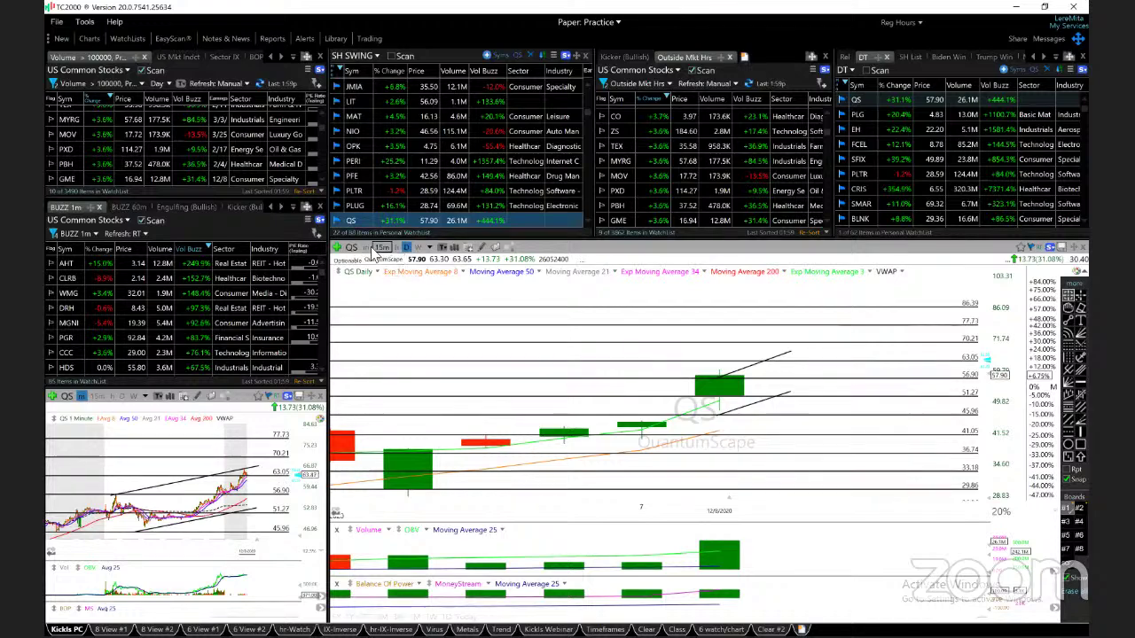
pyautogui.write('1')
pyautogui.press('Return')
pyautogui.scroll(-5, 583, 403)
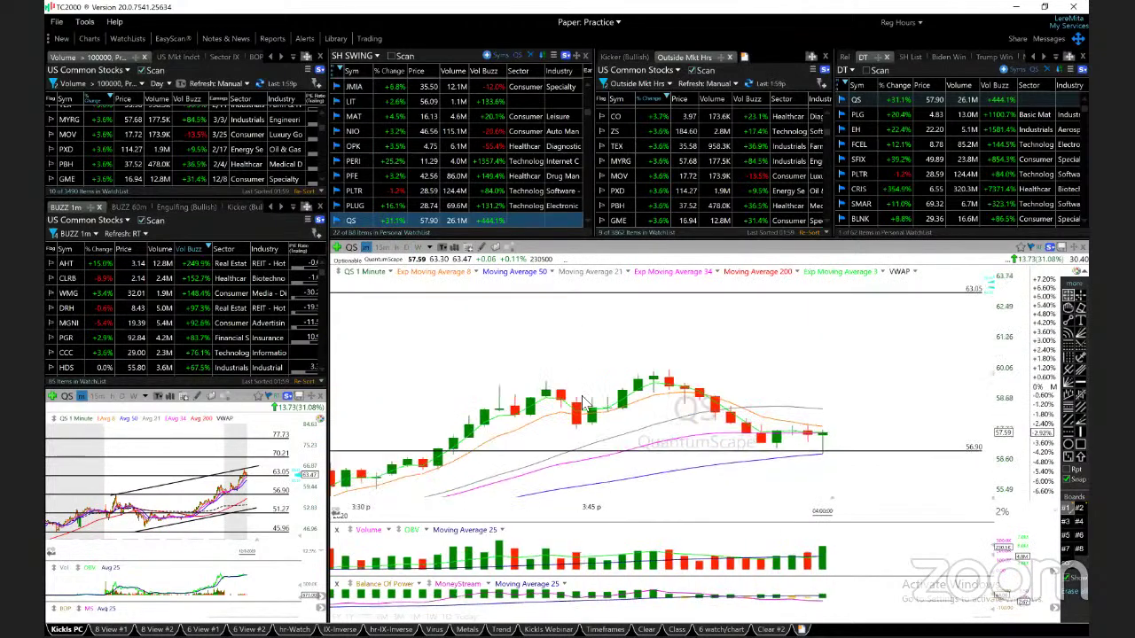
pyautogui.scroll(-3, 585, 403)
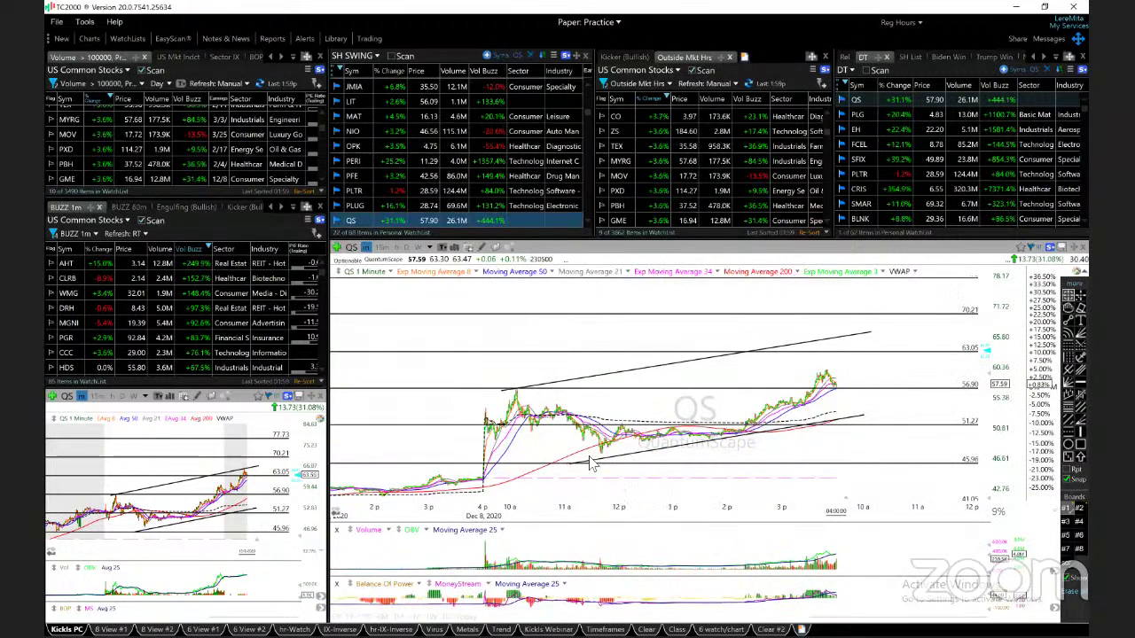
pyautogui.moveTo(575, 454)
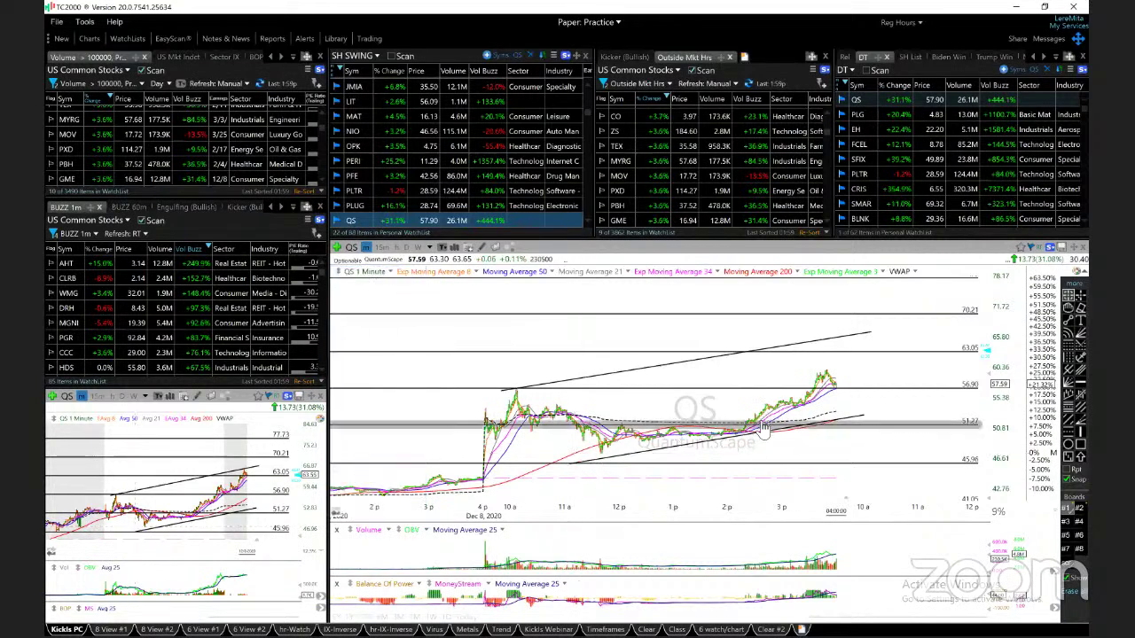
pyautogui.moveTo(752, 430)
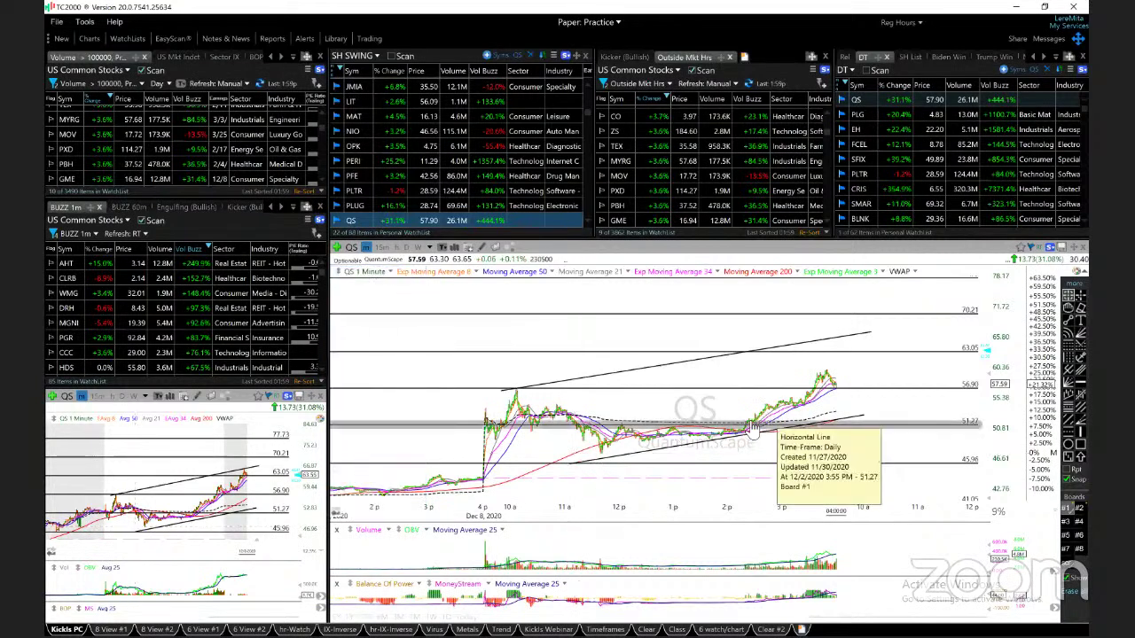
pyautogui.doubleClick(252, 496)
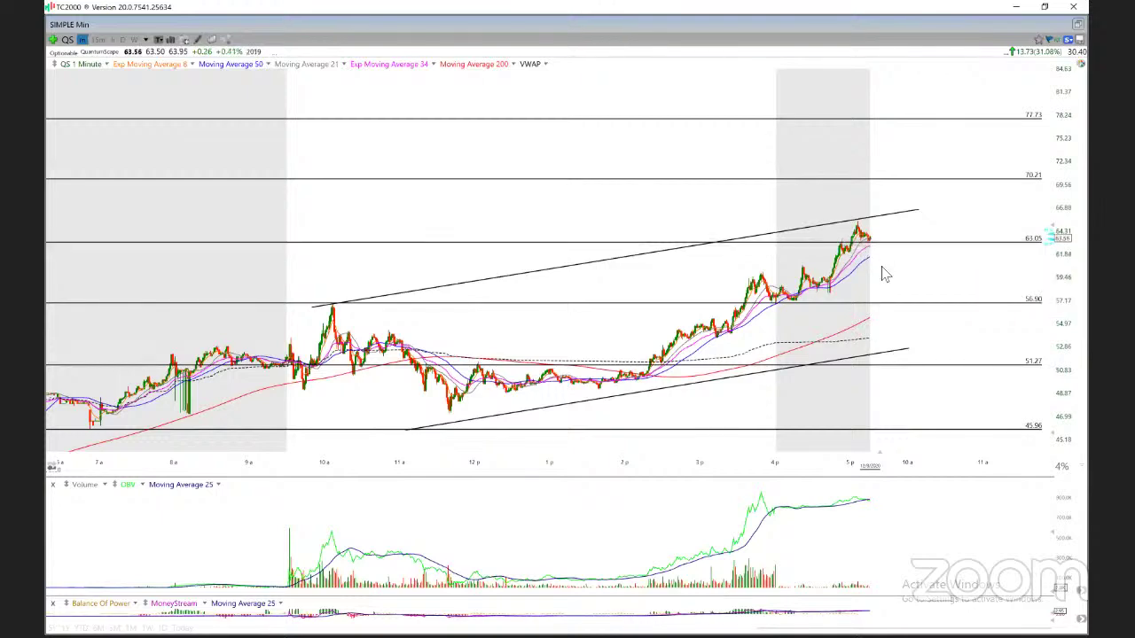
pyautogui.doubleClick(883, 274)
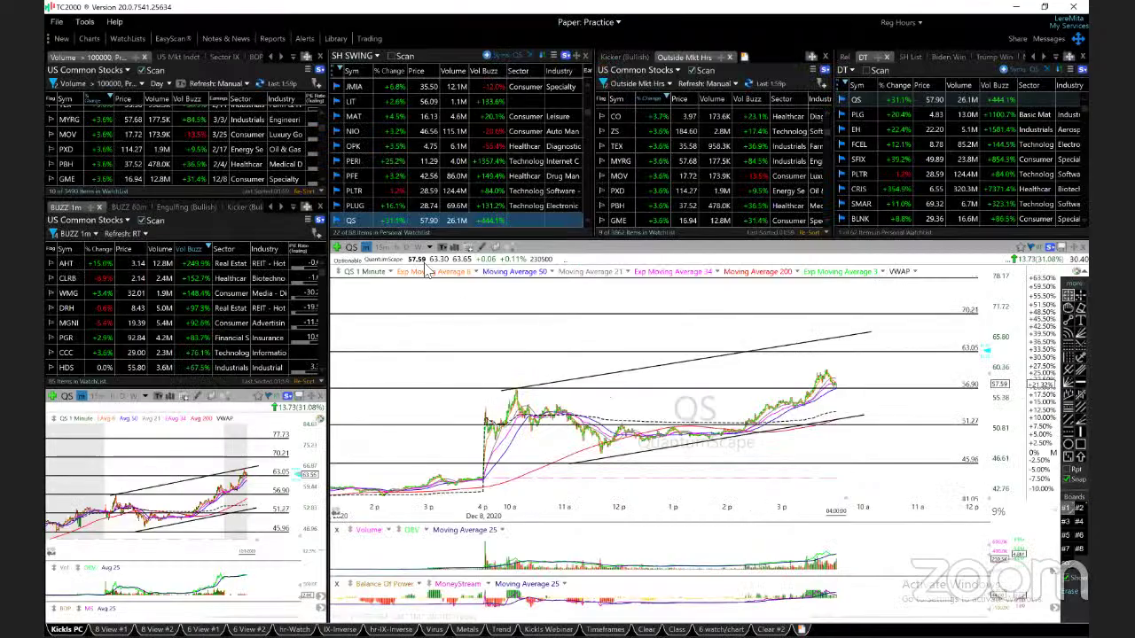
# Step: Return QS to the daily timeframe and examine its price levels on drawing board #2, ending back on board #1
pyautogui.click(406, 248)
pyautogui.scroll(2, 813, 403)
pyautogui.click(1079, 513)
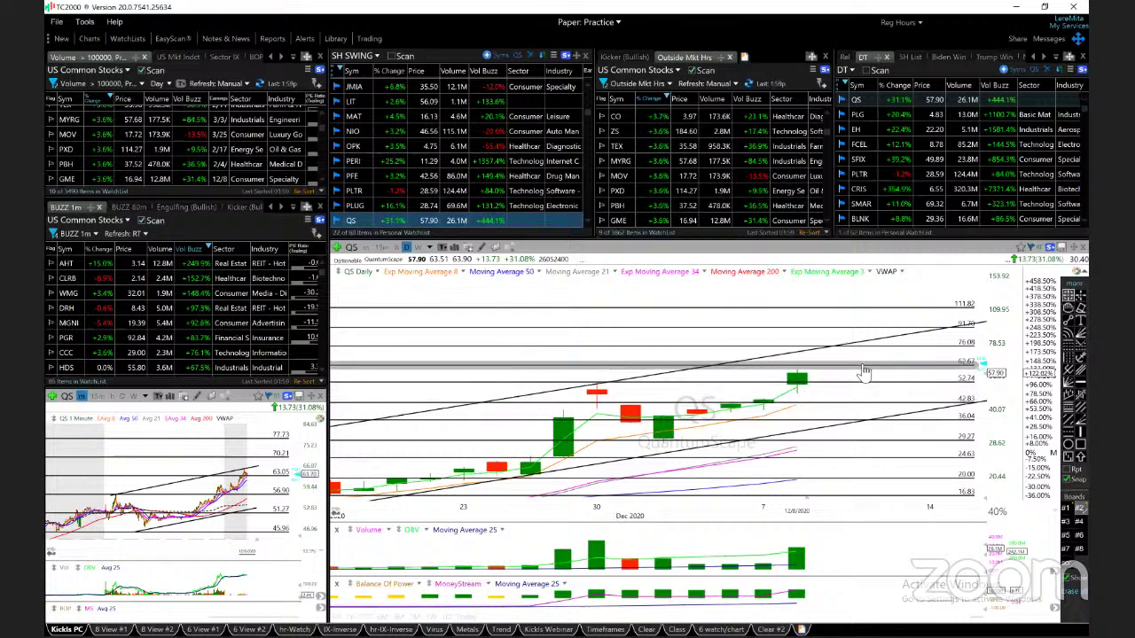
pyautogui.moveTo(867, 370)
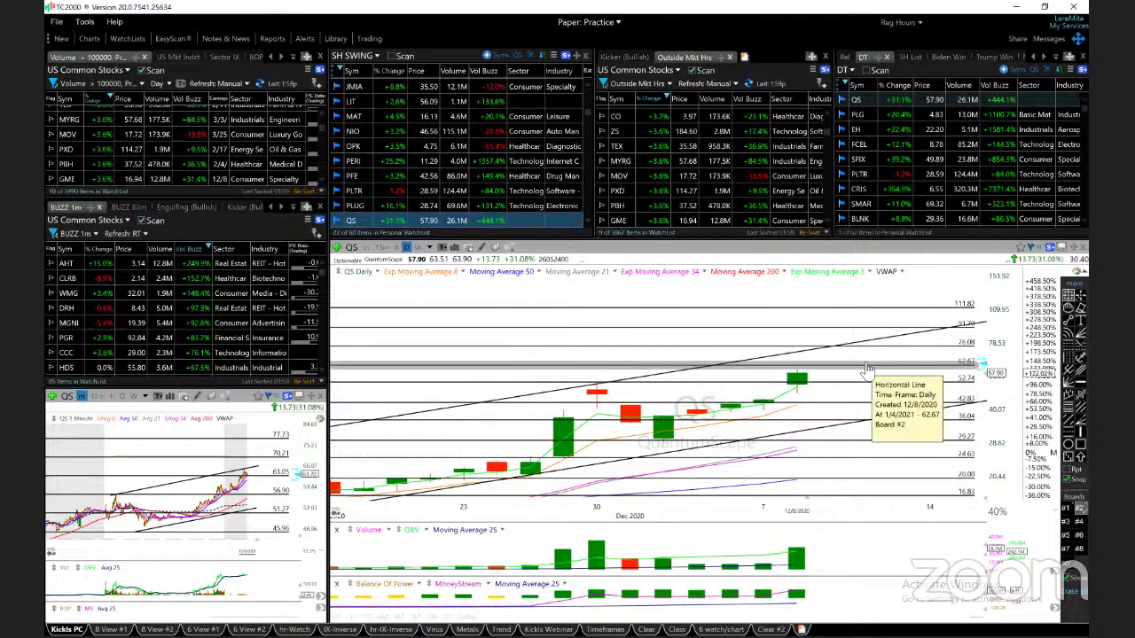
pyautogui.click(596, 392)
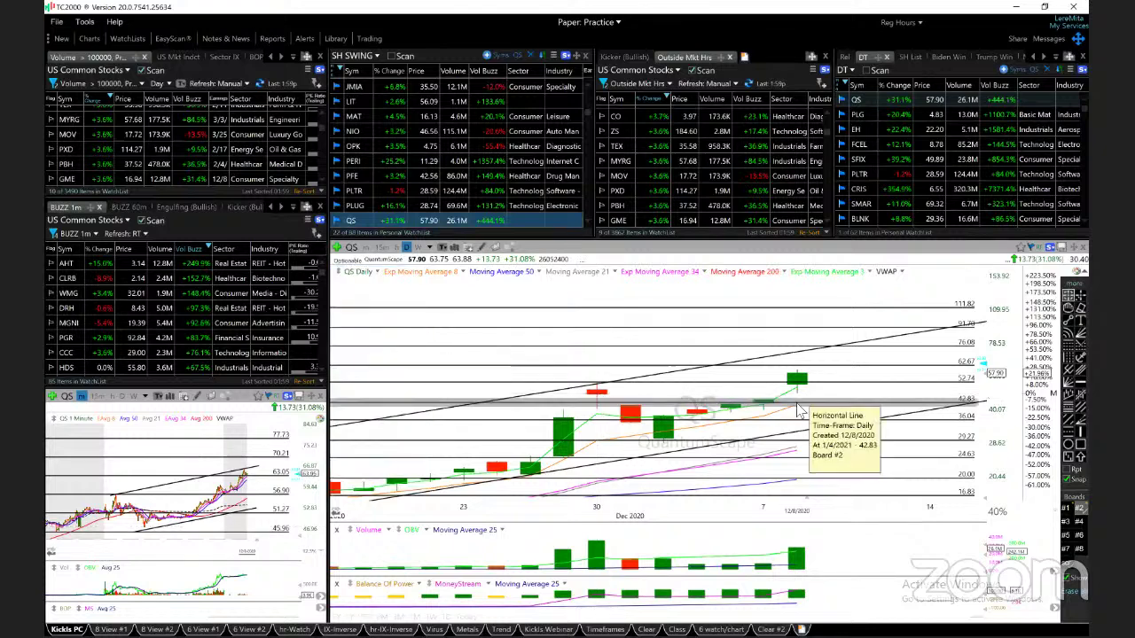
pyautogui.click(1068, 512)
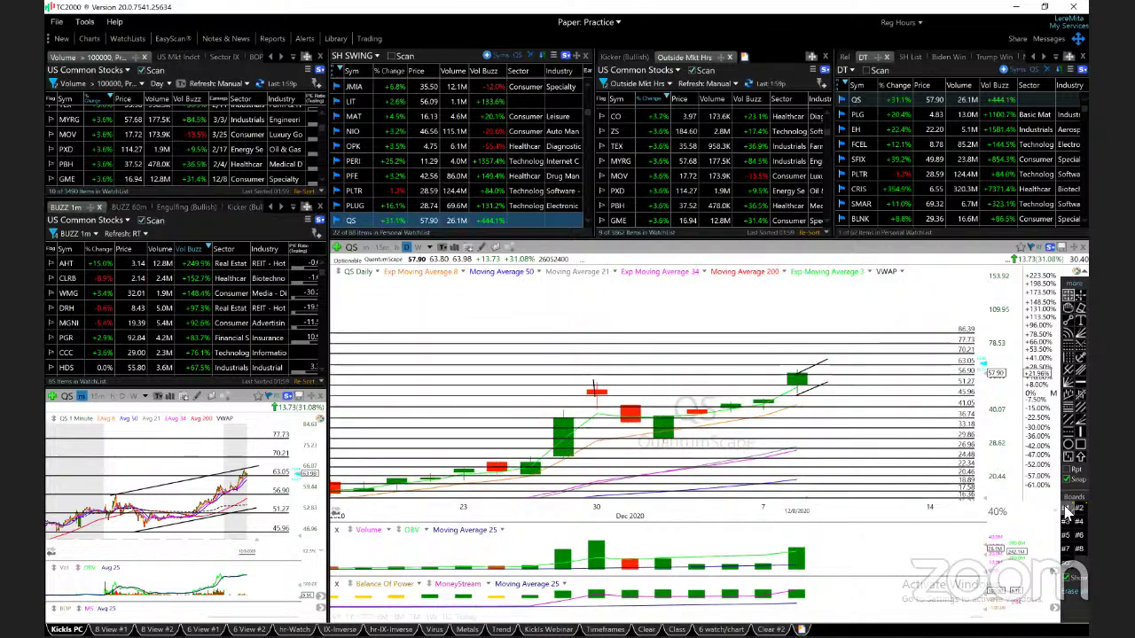
# Step: Bring up SOLO and examine its descending trend line and the 8.32 level on the daily and 1-minute timeframes, ending on daily
pyautogui.press('Down')
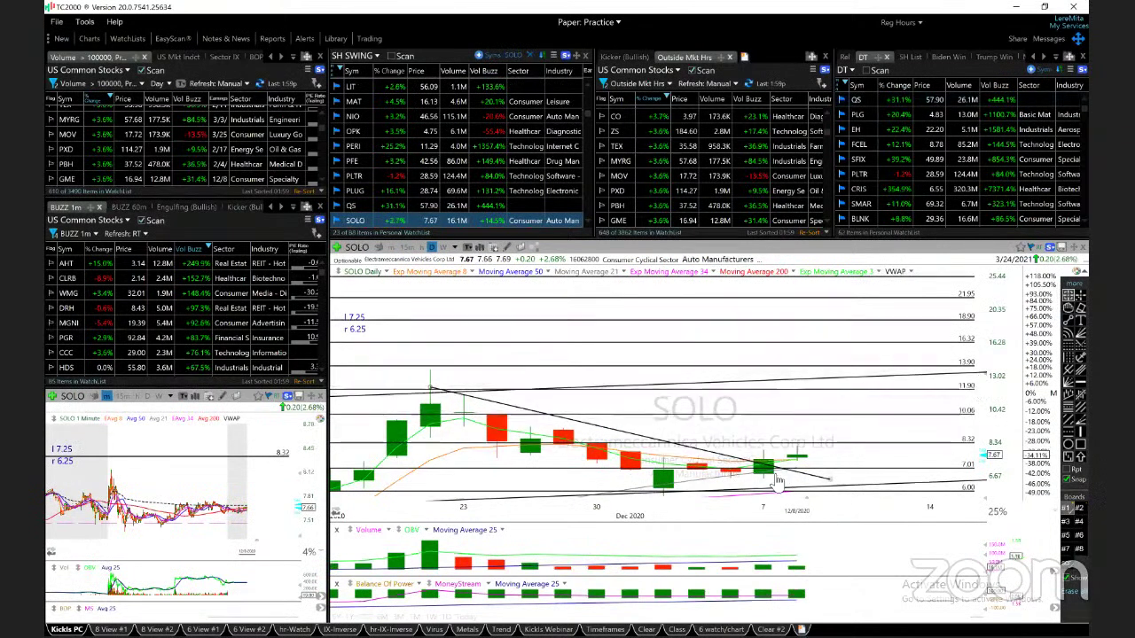
pyautogui.moveTo(764, 467)
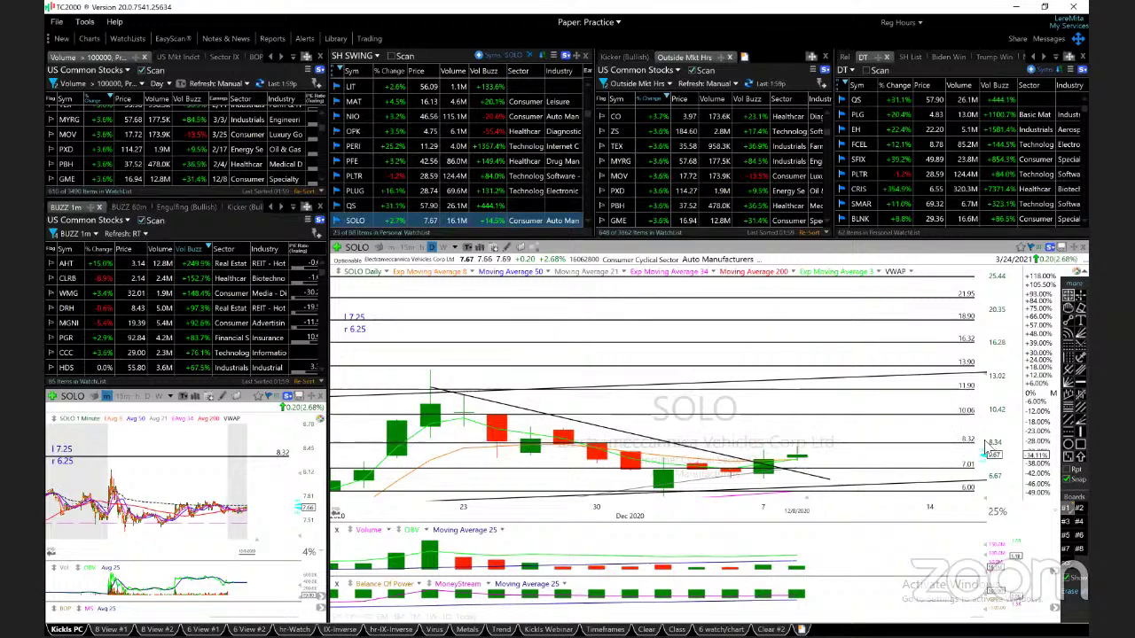
pyautogui.click(391, 247)
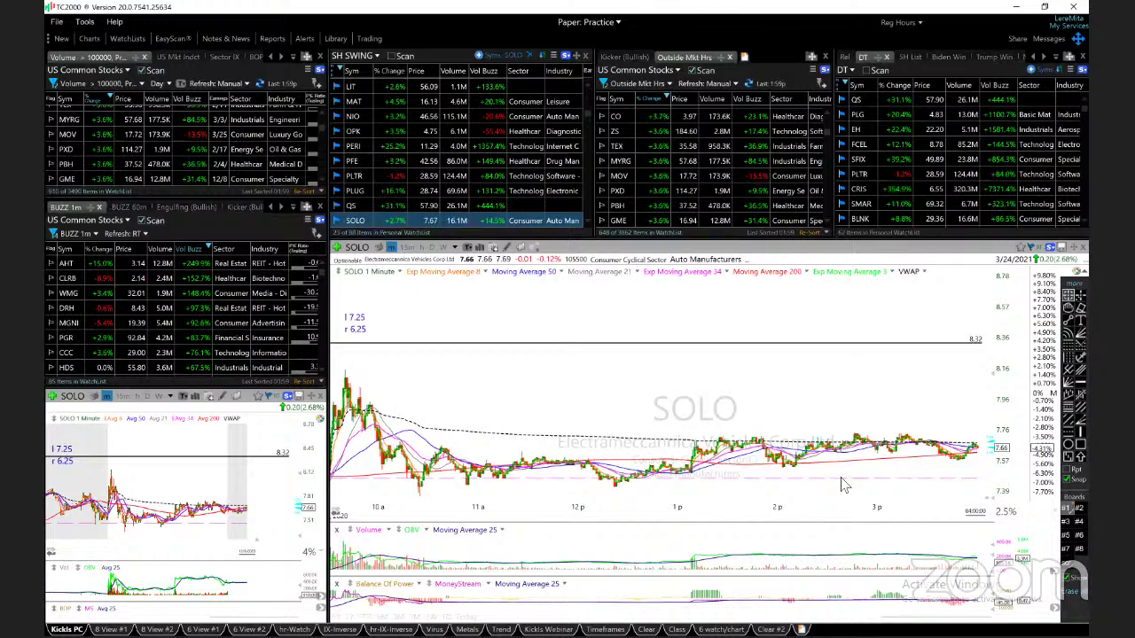
pyautogui.press('d')
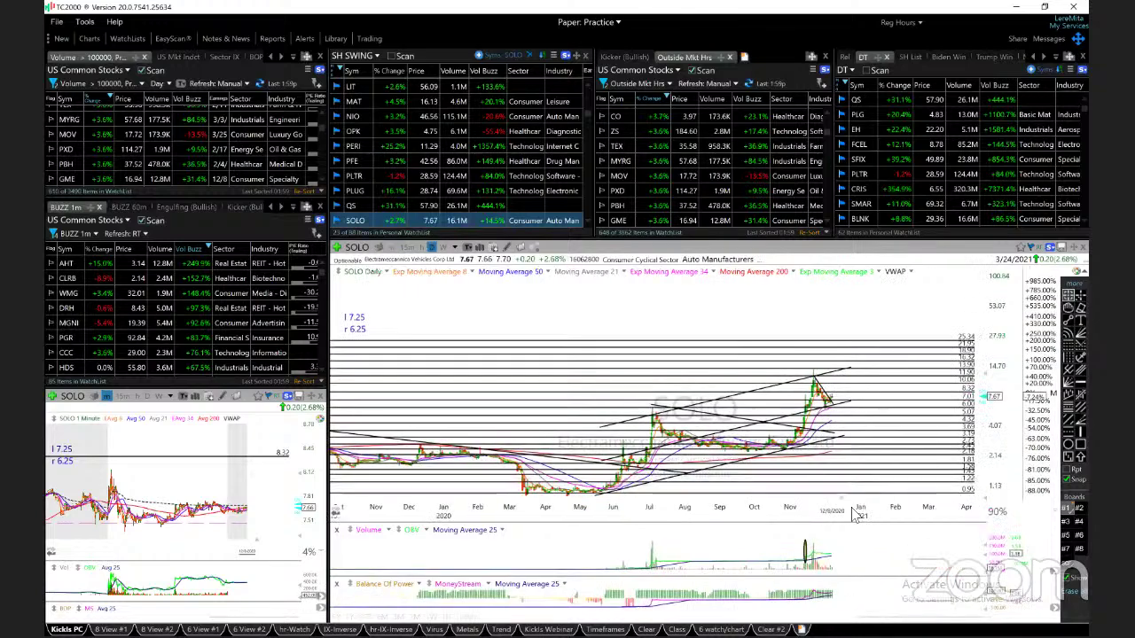
pyautogui.scroll(10, 851, 507)
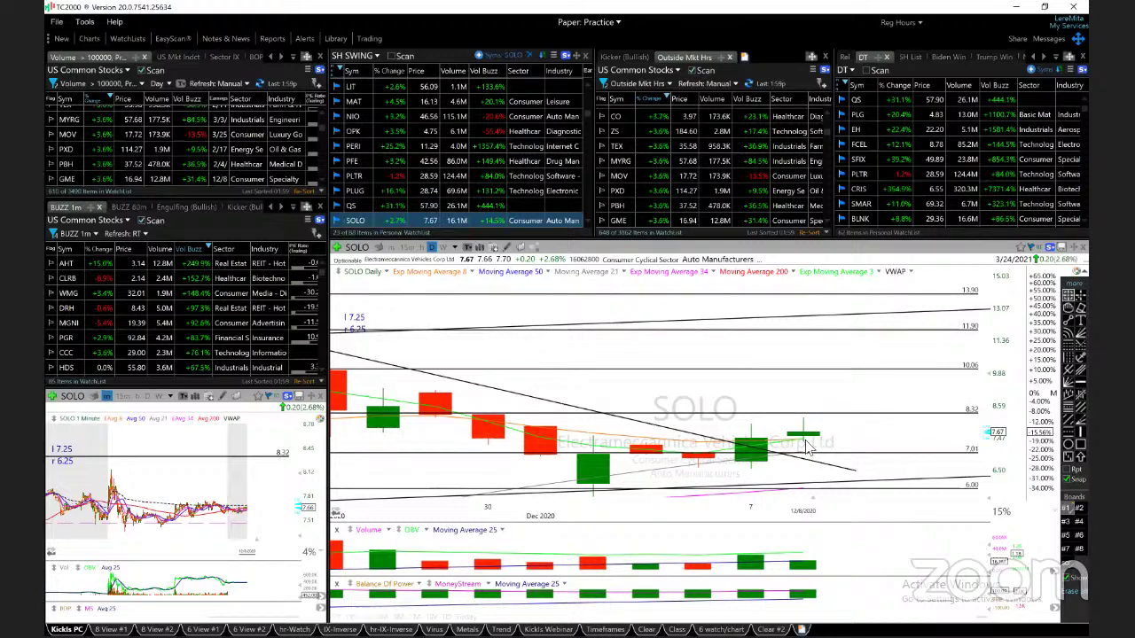
# Step: Bring up SONO's daily chart and examine its late-November and early-December candles between the 21.19 and 23.56 levels
pyautogui.press('Down')
pyautogui.scroll(-3, 833, 425)
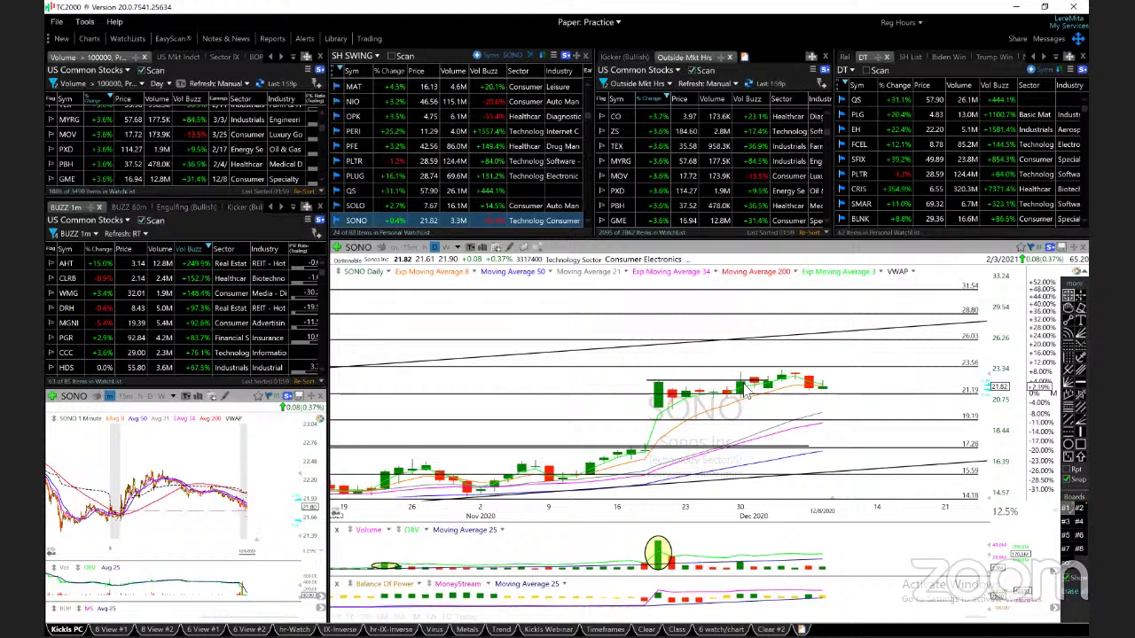
pyautogui.scroll(2, 801, 383)
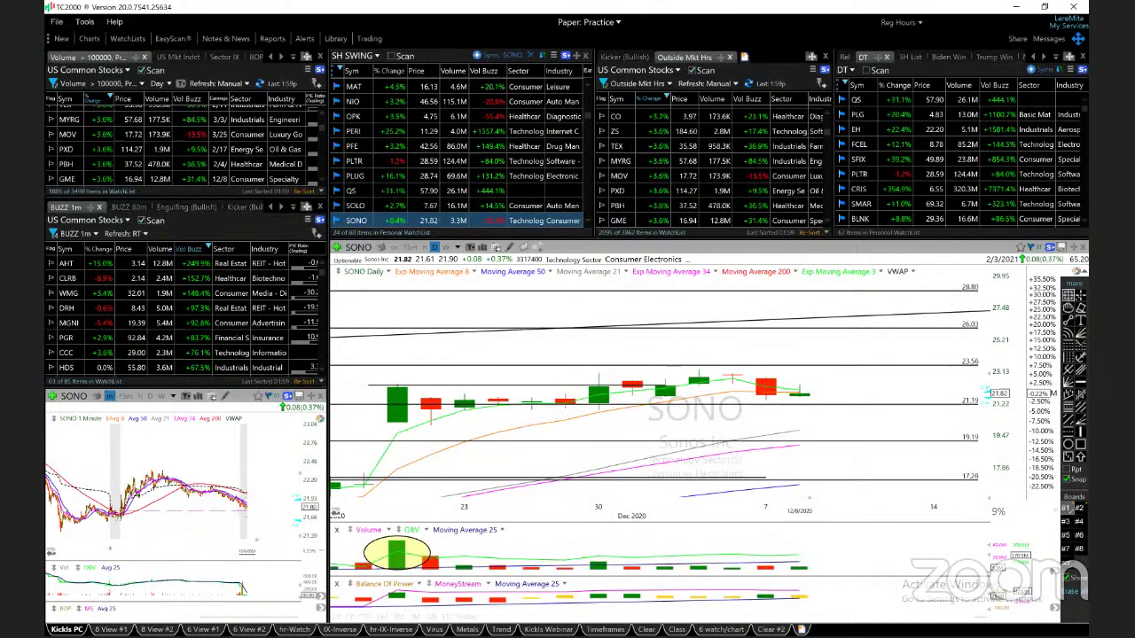
pyautogui.click(700, 375)
pyautogui.click(702, 376)
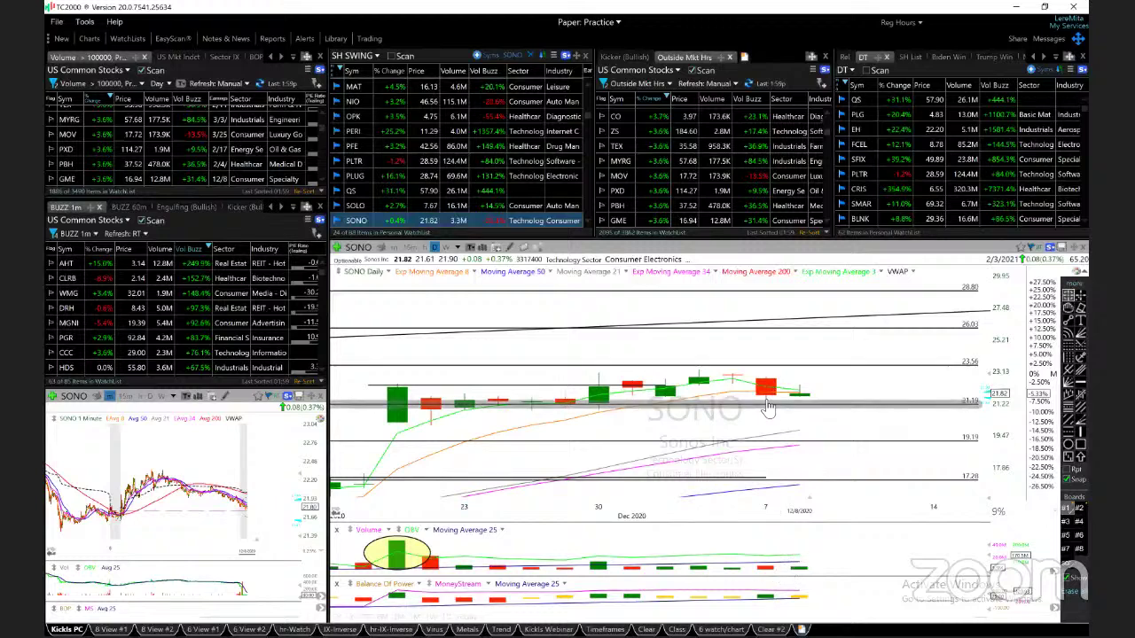
# Step: Bring up SPCE and examine its after-hours peak on the 1-minute chart and the 31.96 level on the daily chart
pyautogui.press('Down')
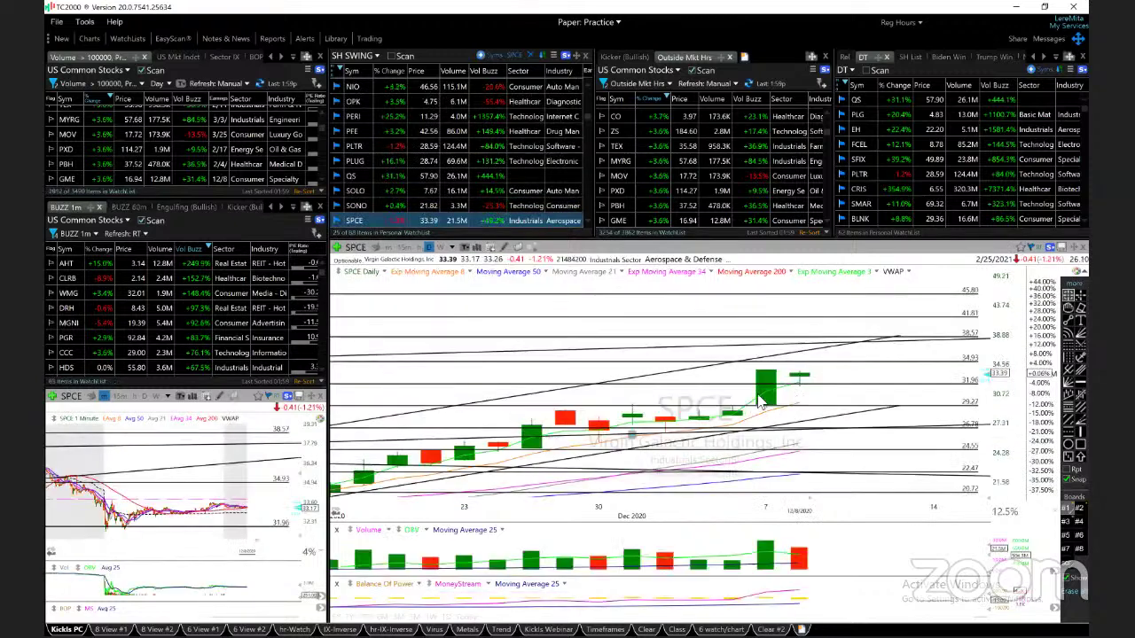
pyautogui.scroll(-2, 218, 510)
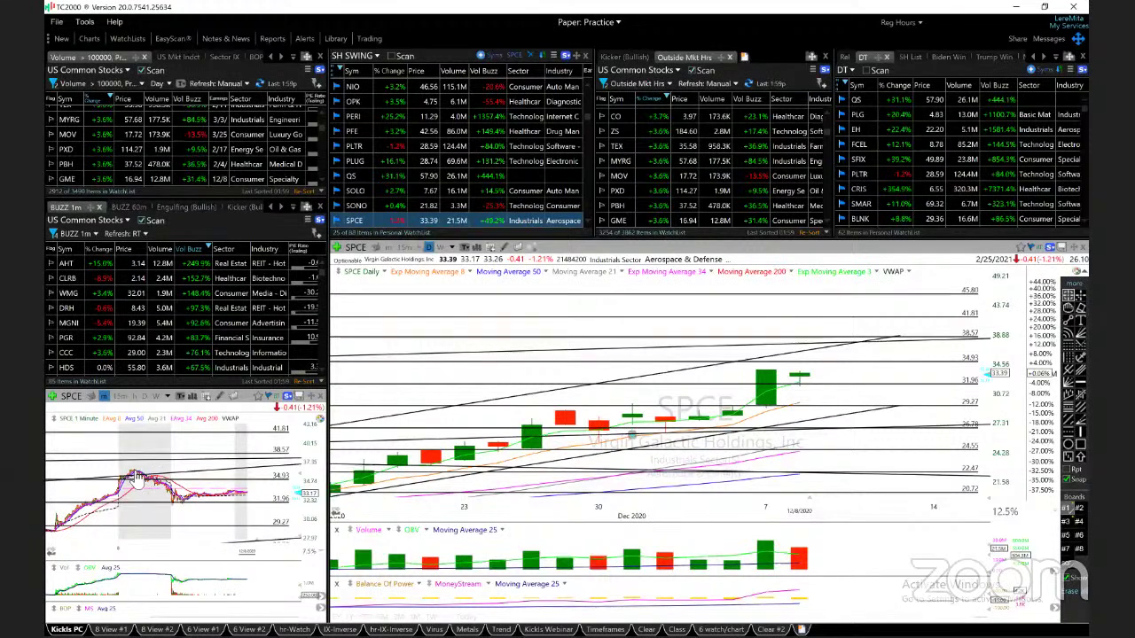
pyautogui.moveTo(144, 474)
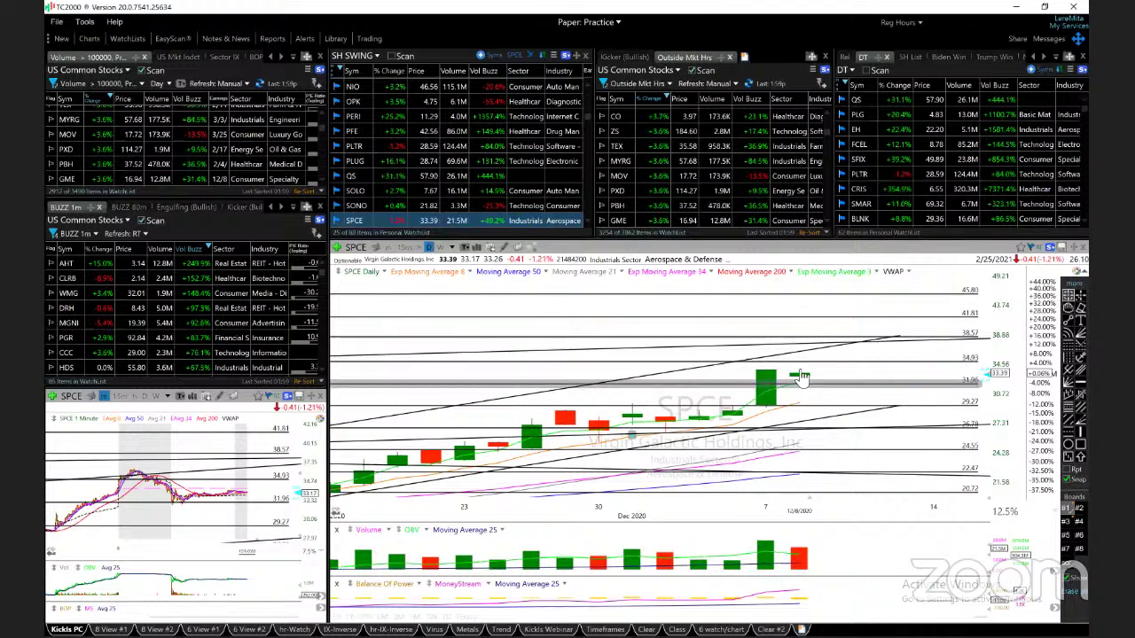
pyautogui.moveTo(801, 377)
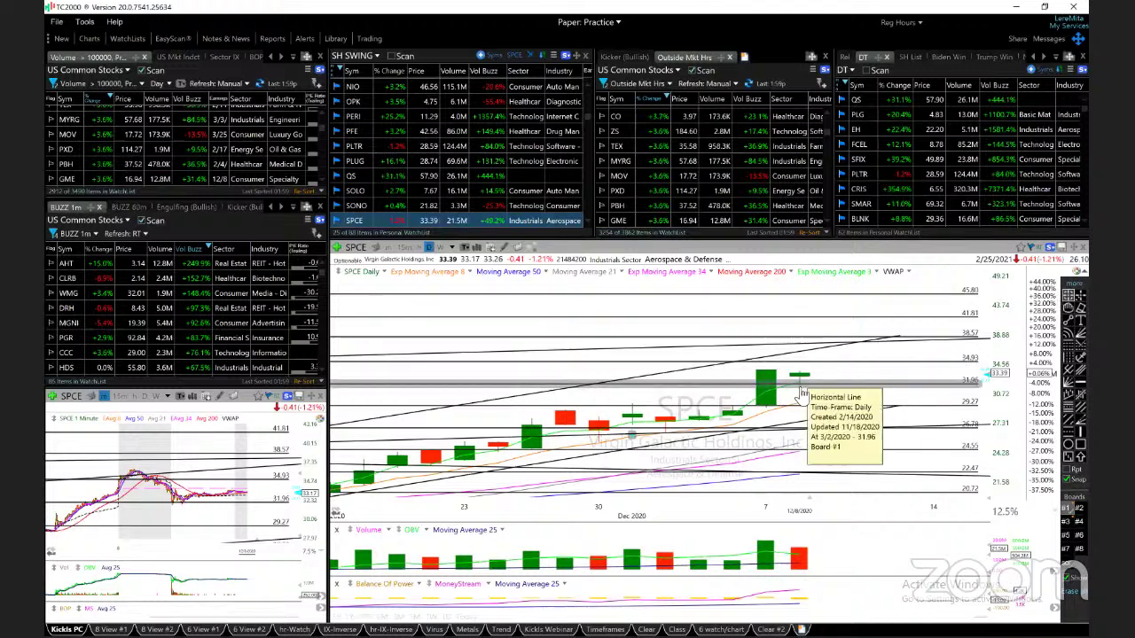
pyautogui.moveTo(799, 405)
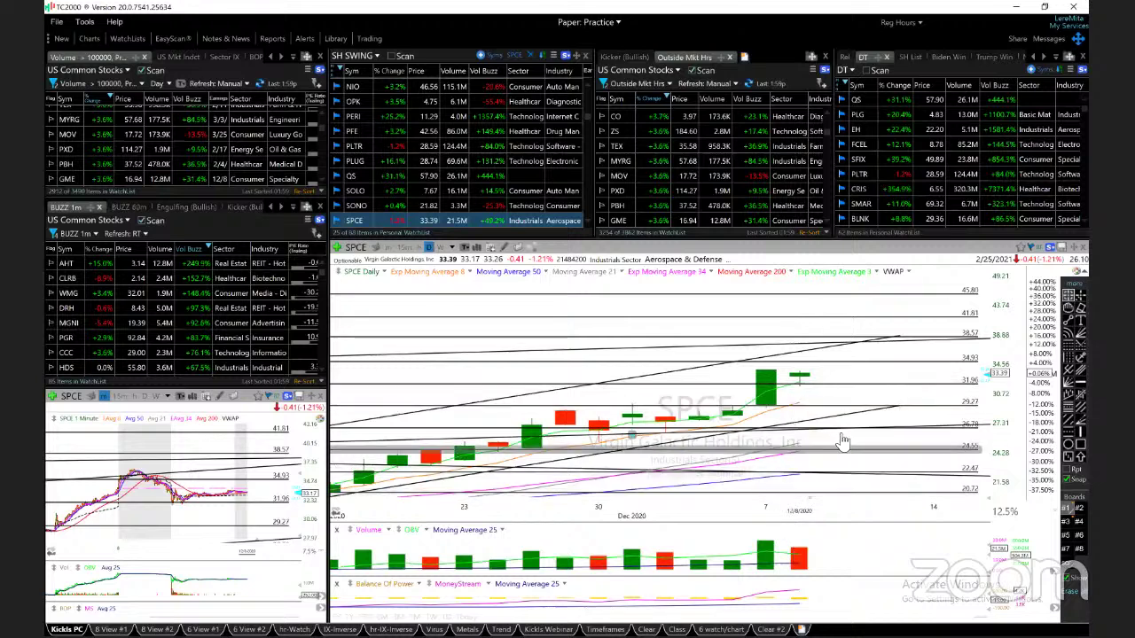
# Step: Examine SPCE's December 7 and 8 daily candles close up, with the overhead levels up to 41.81 in view
pyautogui.scroll(2, 843, 432)
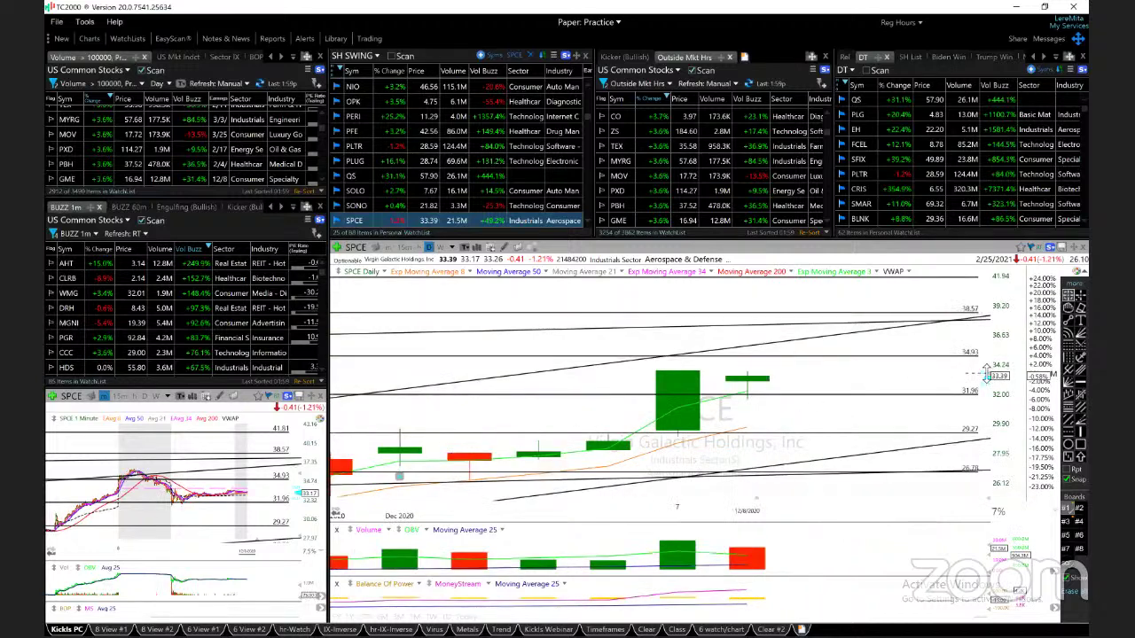
pyautogui.moveTo(986, 373); pyautogui.dragTo(986, 381)
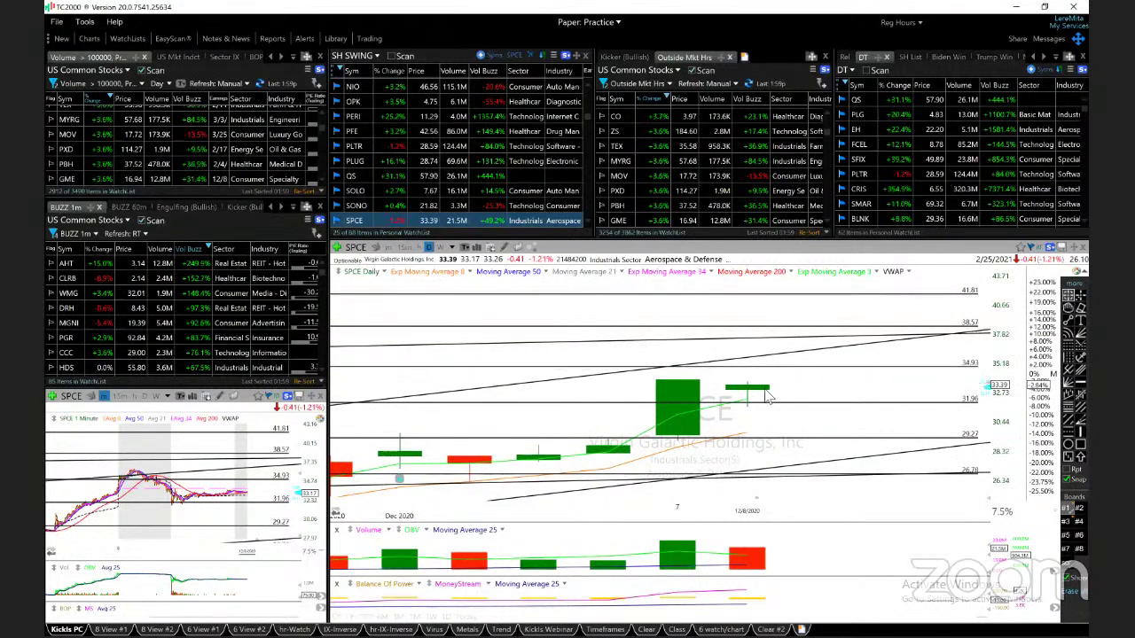
pyautogui.click(677, 416)
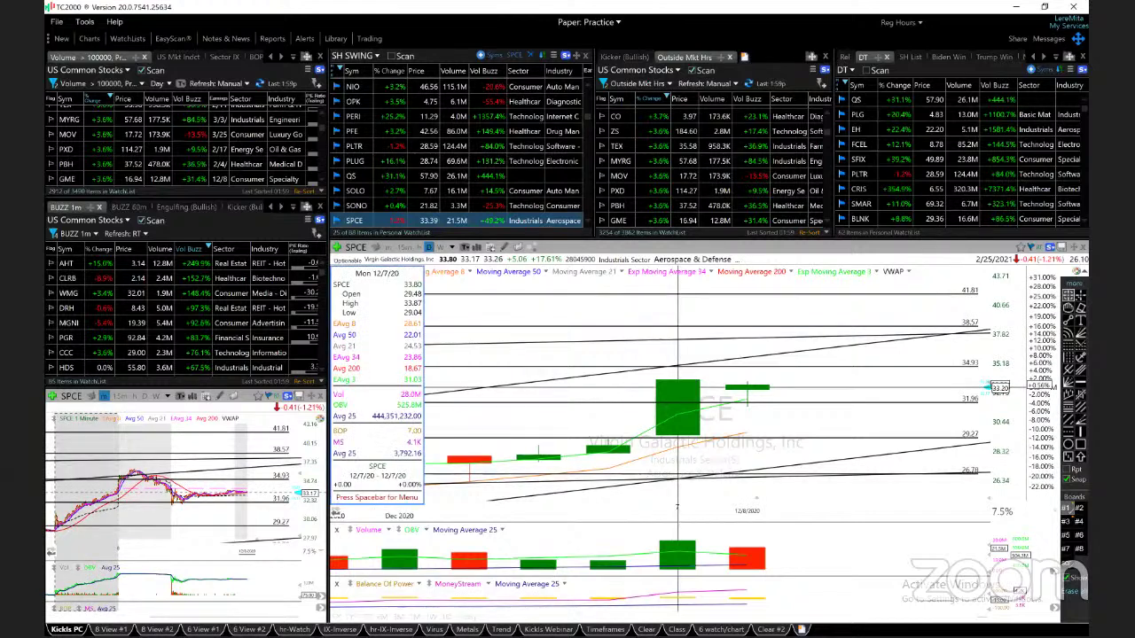
pyautogui.moveTo(691, 395); pyautogui.dragTo(692, 397)
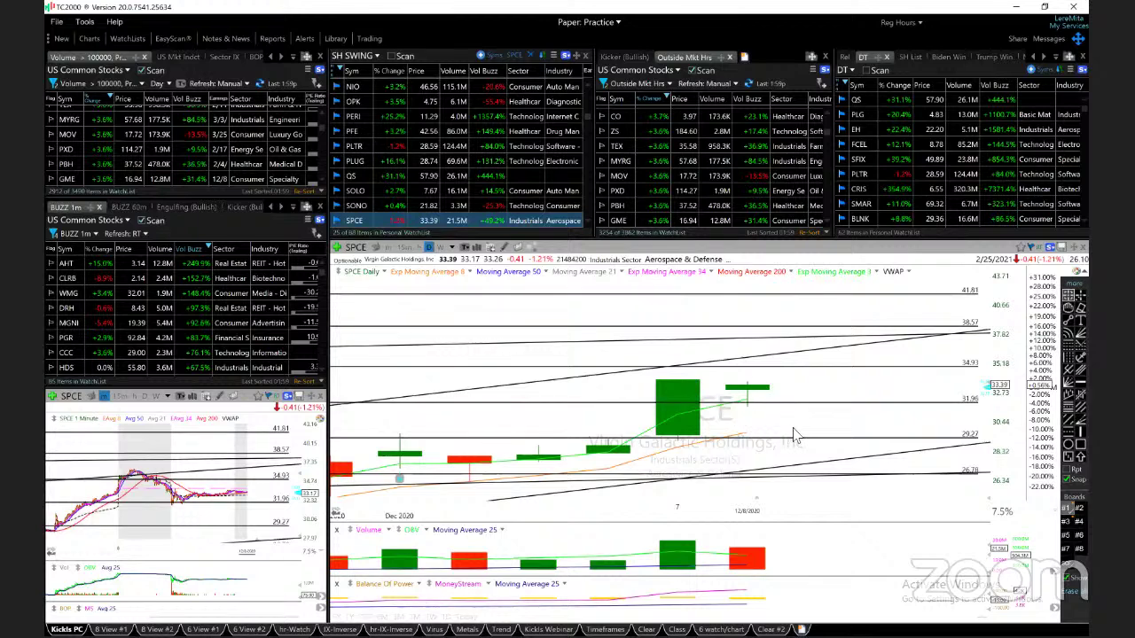
# Step: Bring up TSLA and examine its daily candles below the 665.80 level, reading the December 8 and December 3 candle data
pyautogui.press('space')
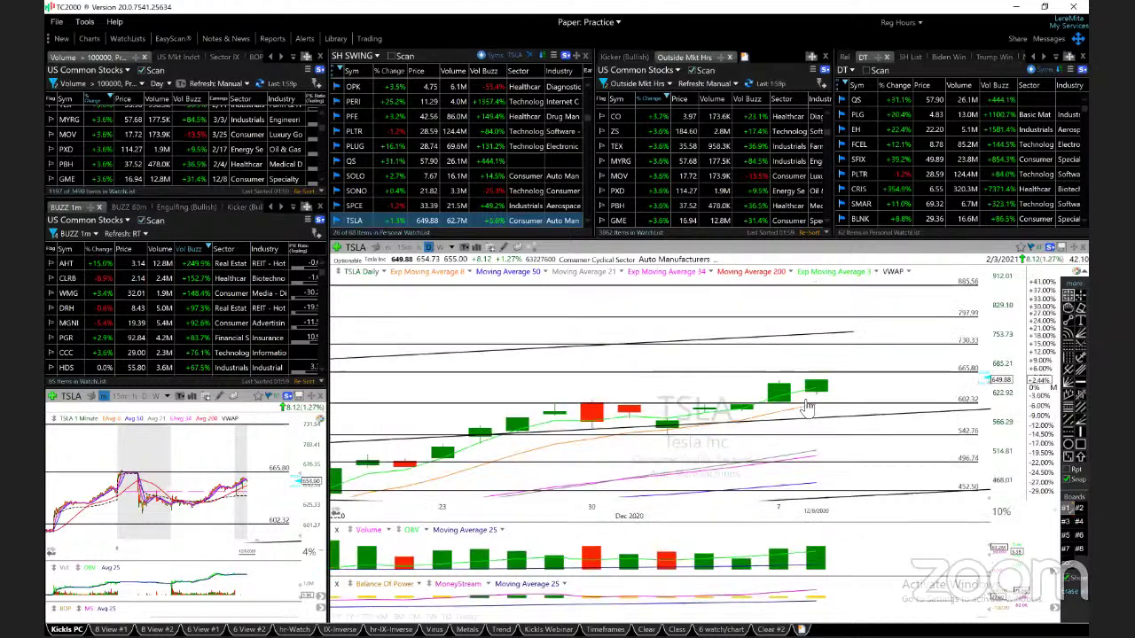
pyautogui.scroll(2, 806, 406)
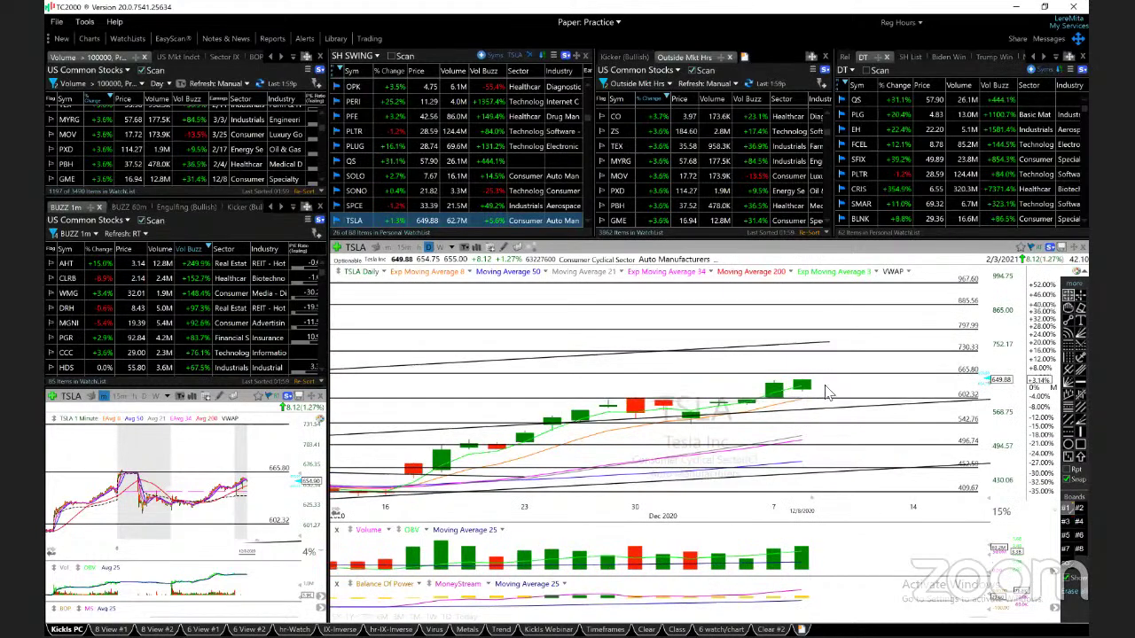
pyautogui.click(802, 395)
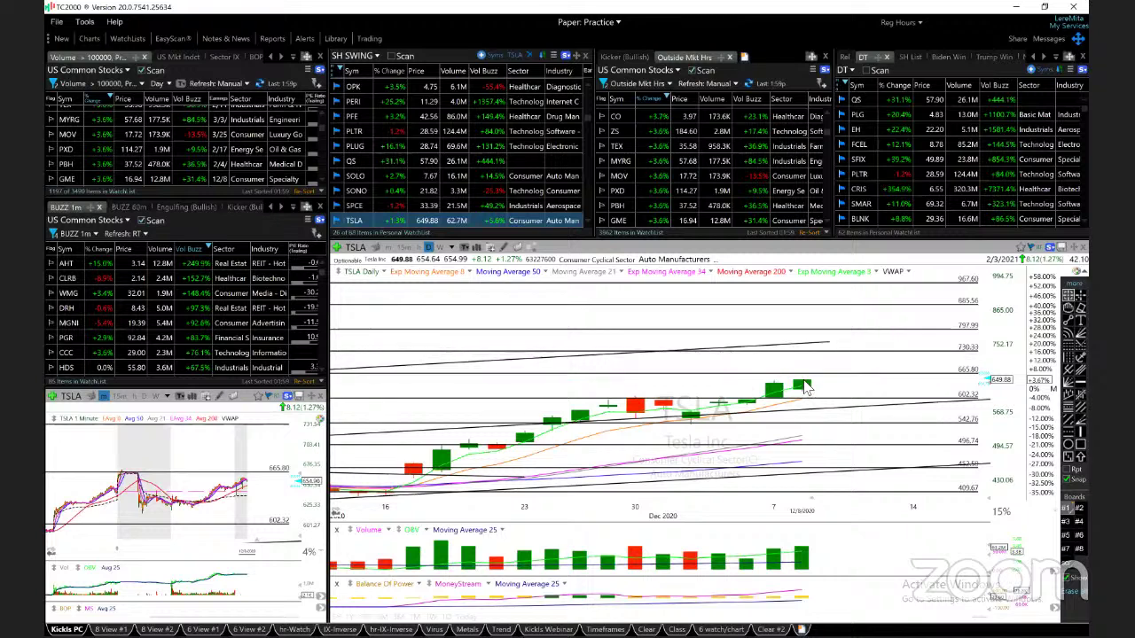
pyautogui.click(802, 385)
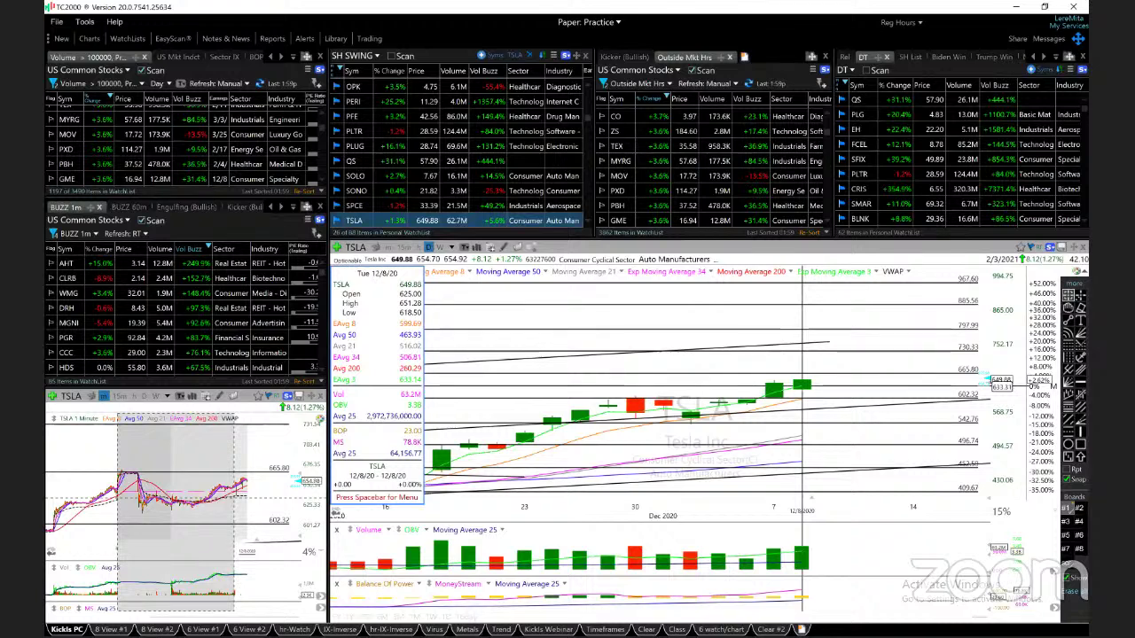
pyautogui.click(800, 394)
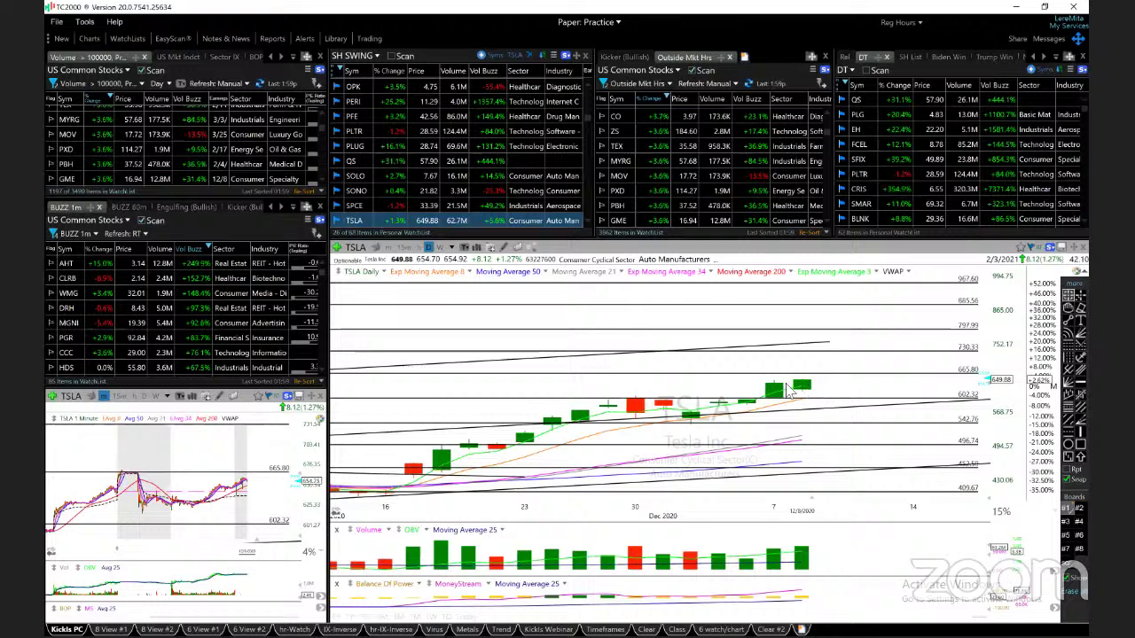
pyautogui.click(746, 406)
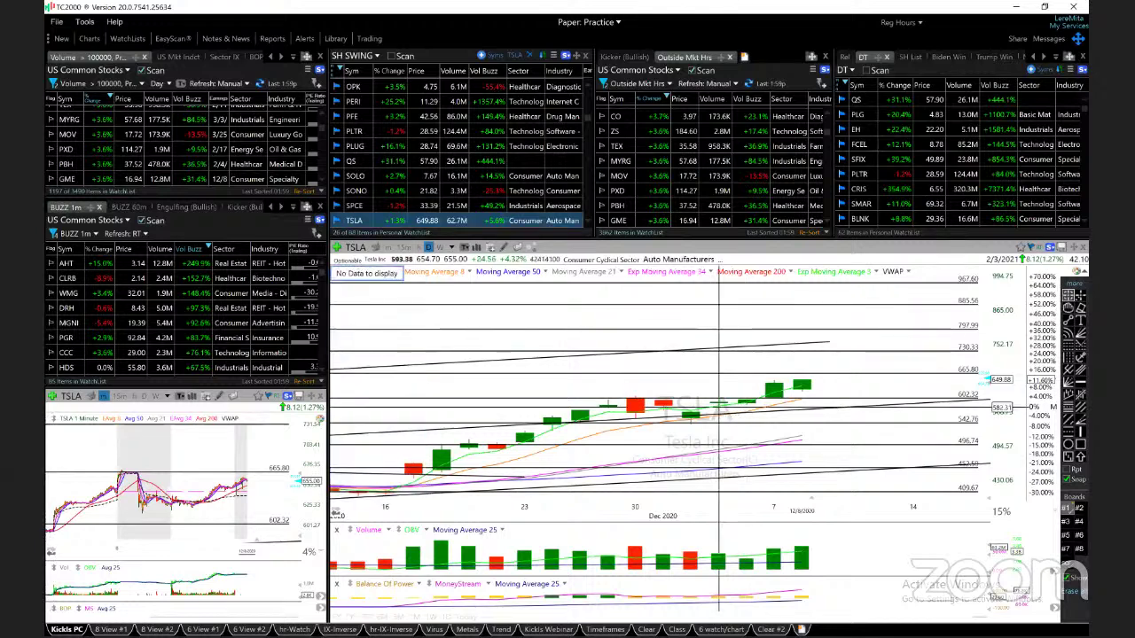
pyautogui.click(720, 414)
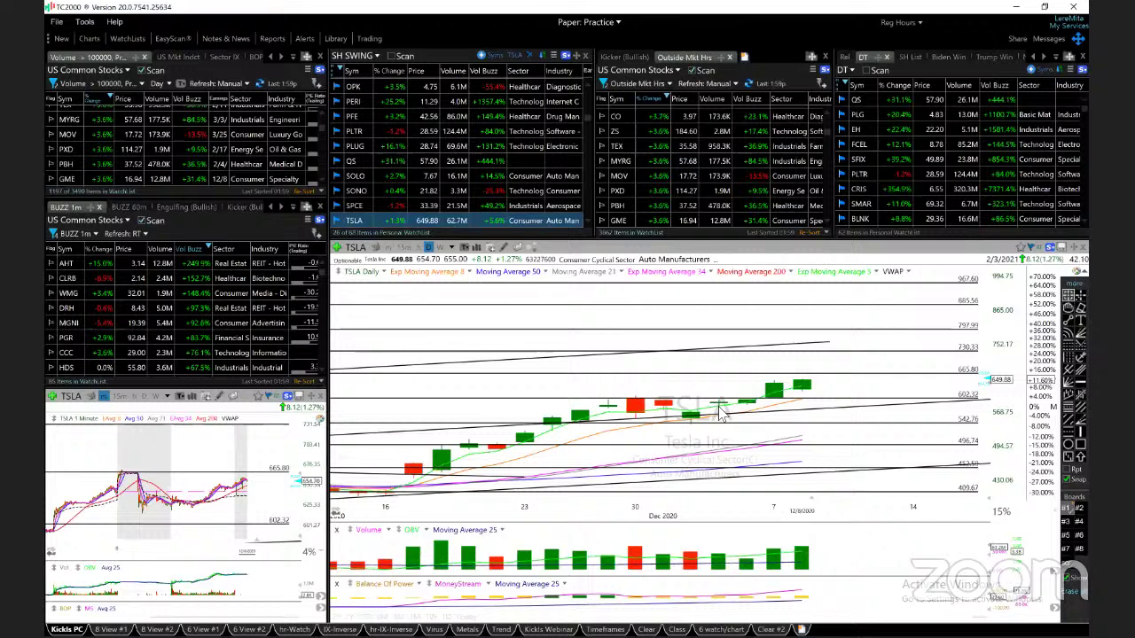
# Step: Bring up TSM and examine its daily chart back to October with the descending trend line and the 102.44 and 111.03 levels
pyautogui.press('Down')
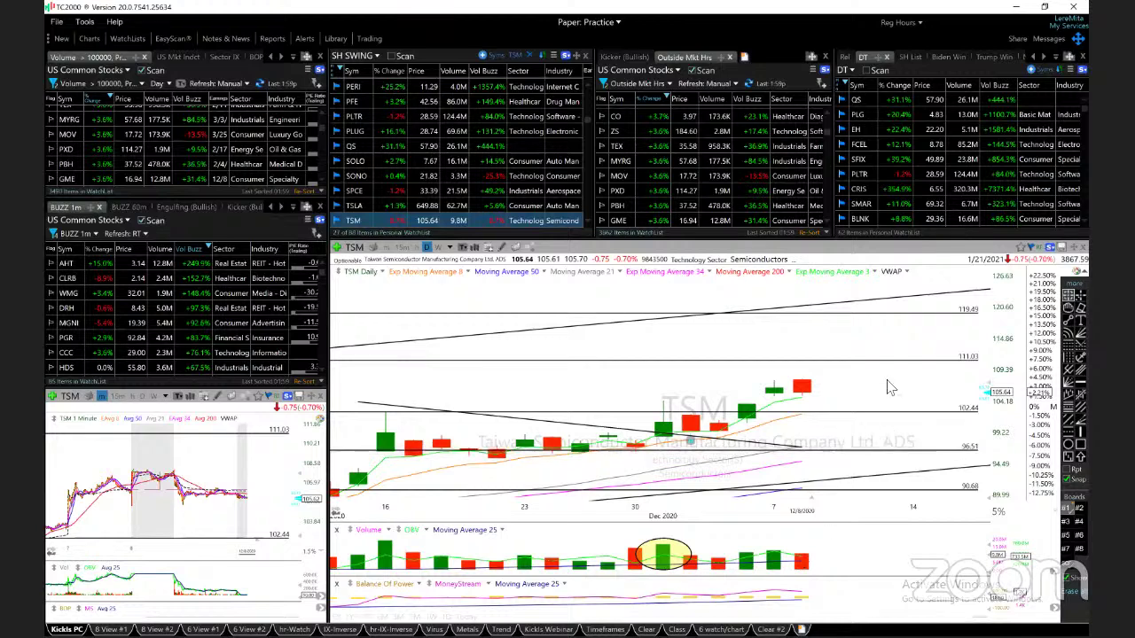
pyautogui.scroll(-5, 891, 388)
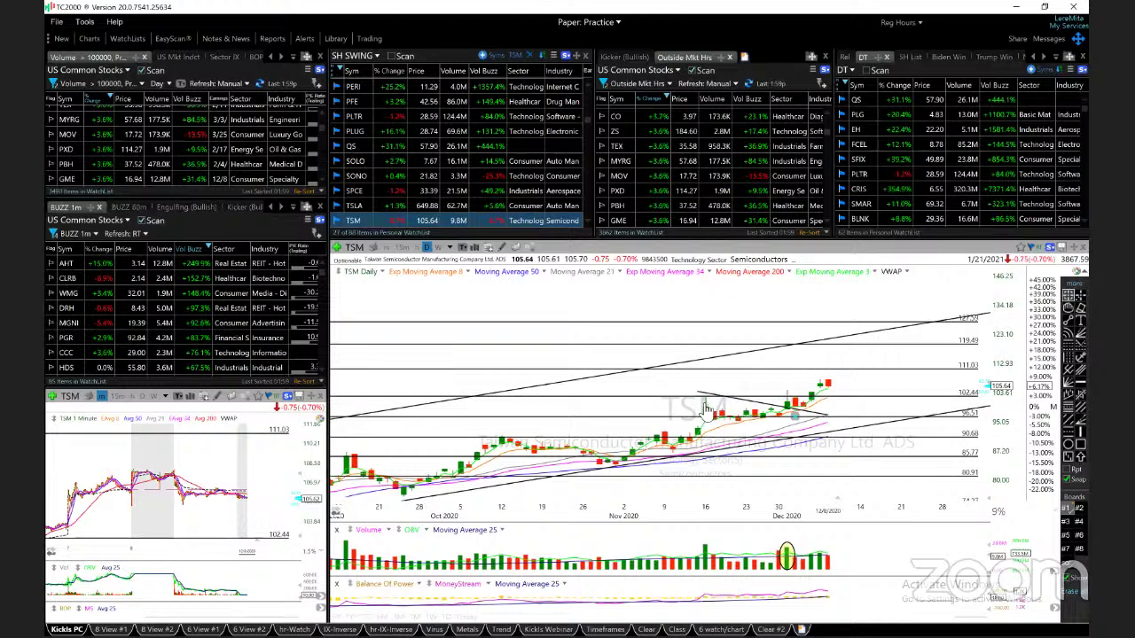
# Step: Bring up VTRS and examine its daily rising trend lines and the 17.93, 19.38 and 20.95 levels with the price scale widened
pyautogui.press('space')
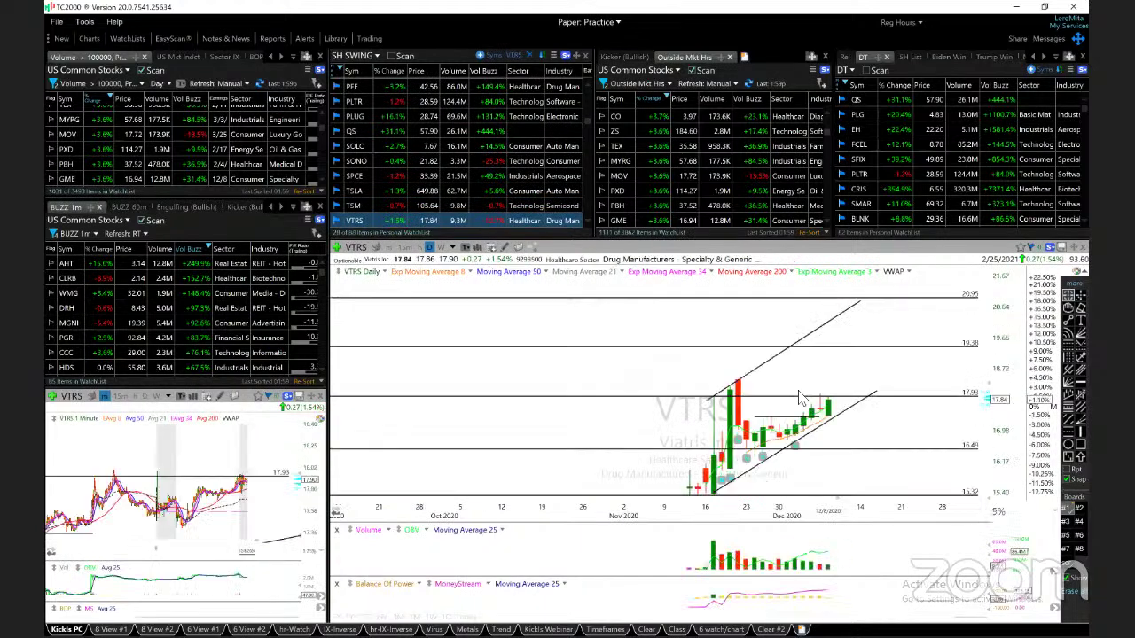
pyautogui.scroll(2, 800, 396)
pyautogui.rightClick(735, 397)
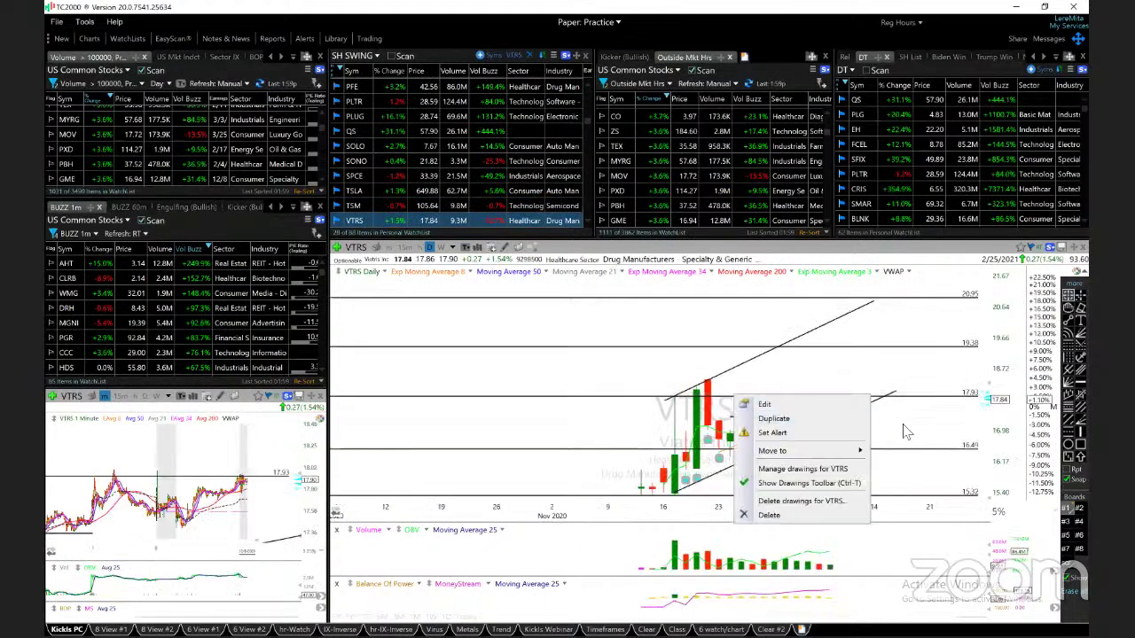
pyautogui.click(903, 427)
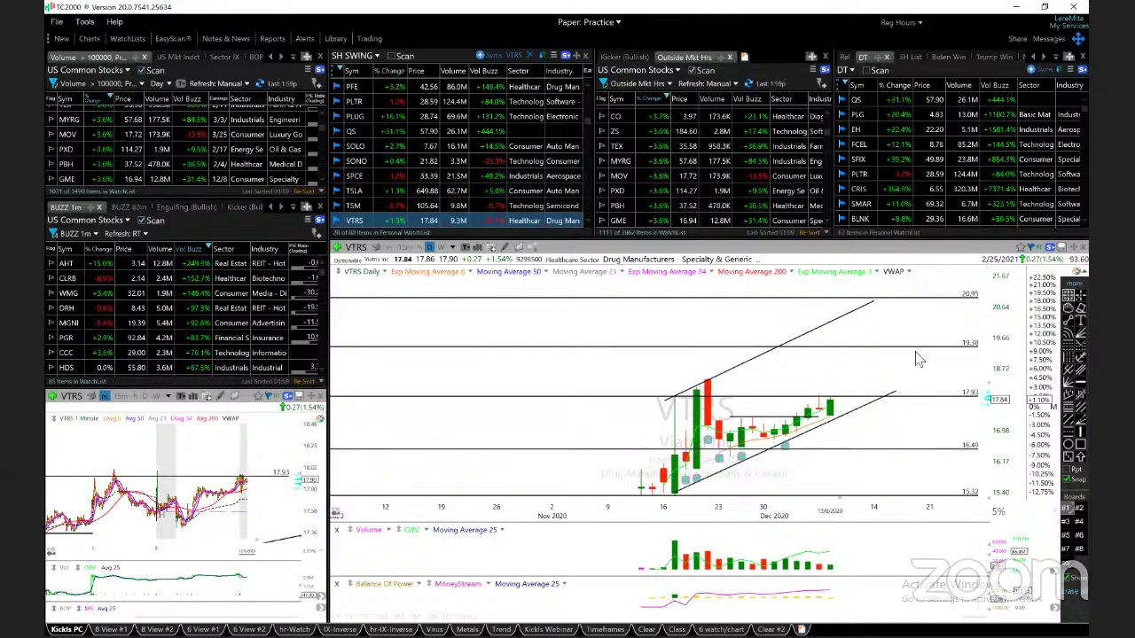
pyautogui.moveTo(984, 389); pyautogui.dragTo(947, 326)
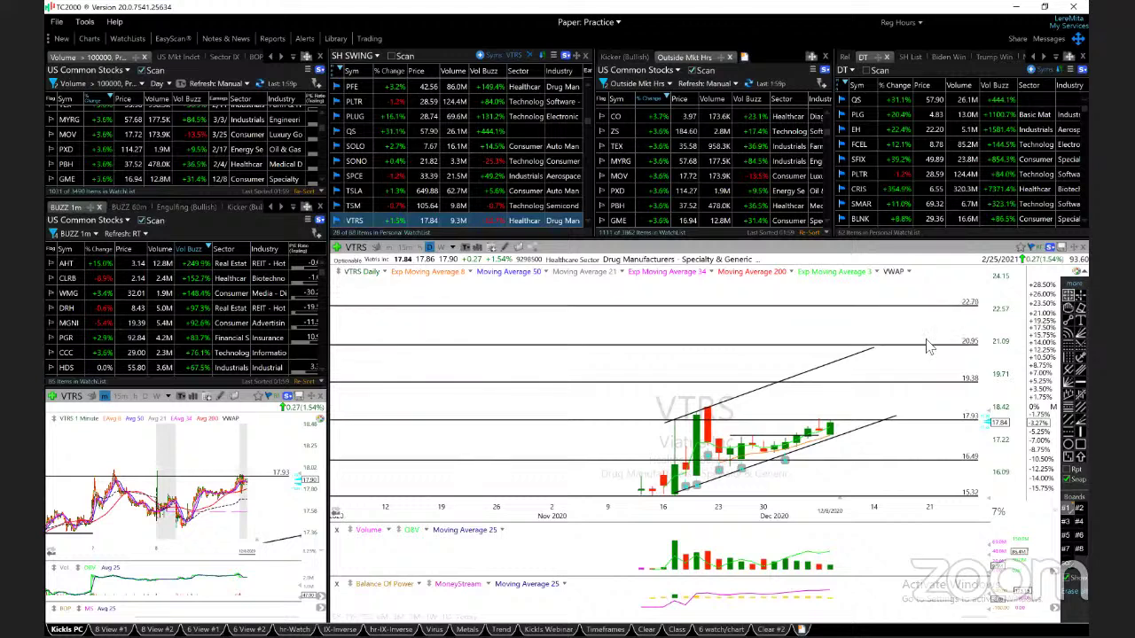
# Step: Bring up Z and examine its descending trend line from the November 6 peak on the daily chart, reading that candle's data
pyautogui.press('space')
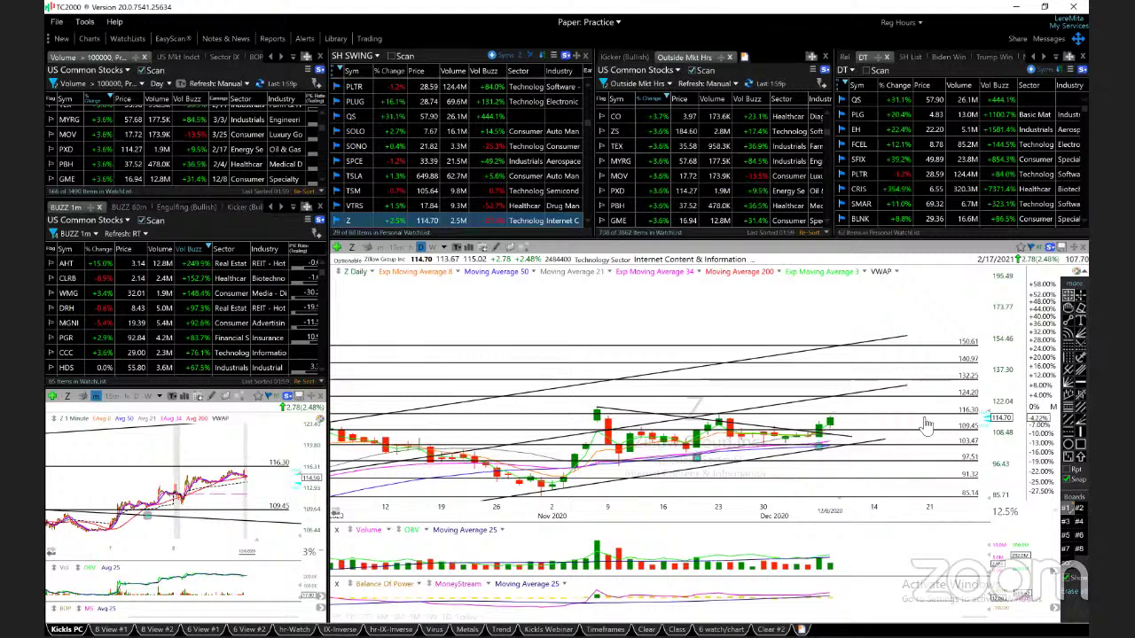
pyautogui.moveTo(984, 408); pyautogui.dragTo(984, 373)
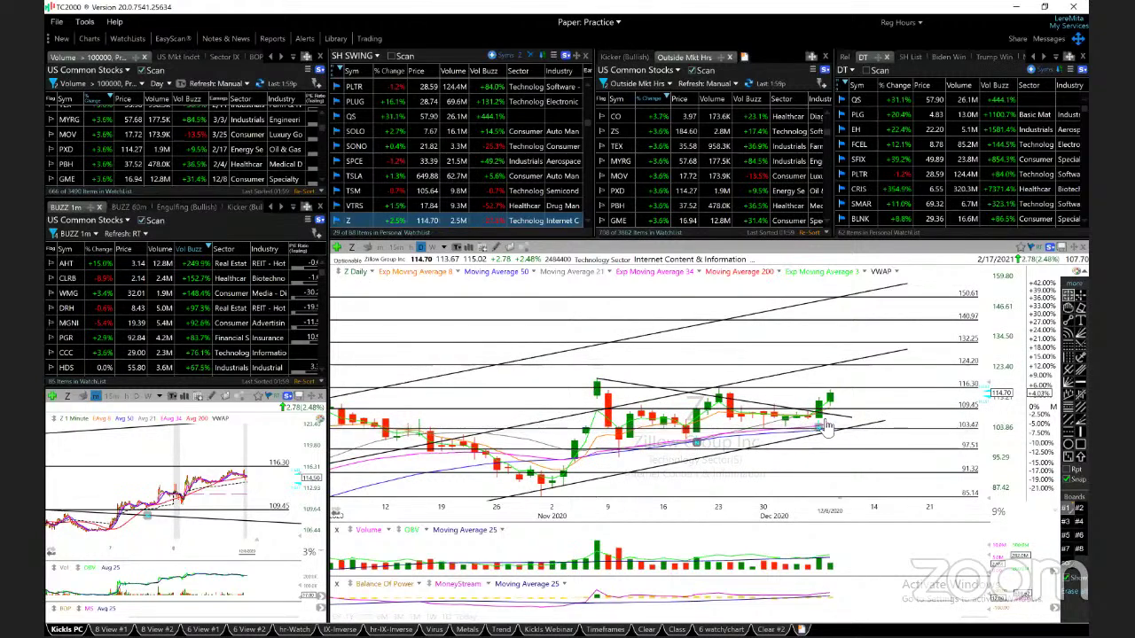
pyautogui.moveTo(823, 409)
pyautogui.scroll(3, 842, 430)
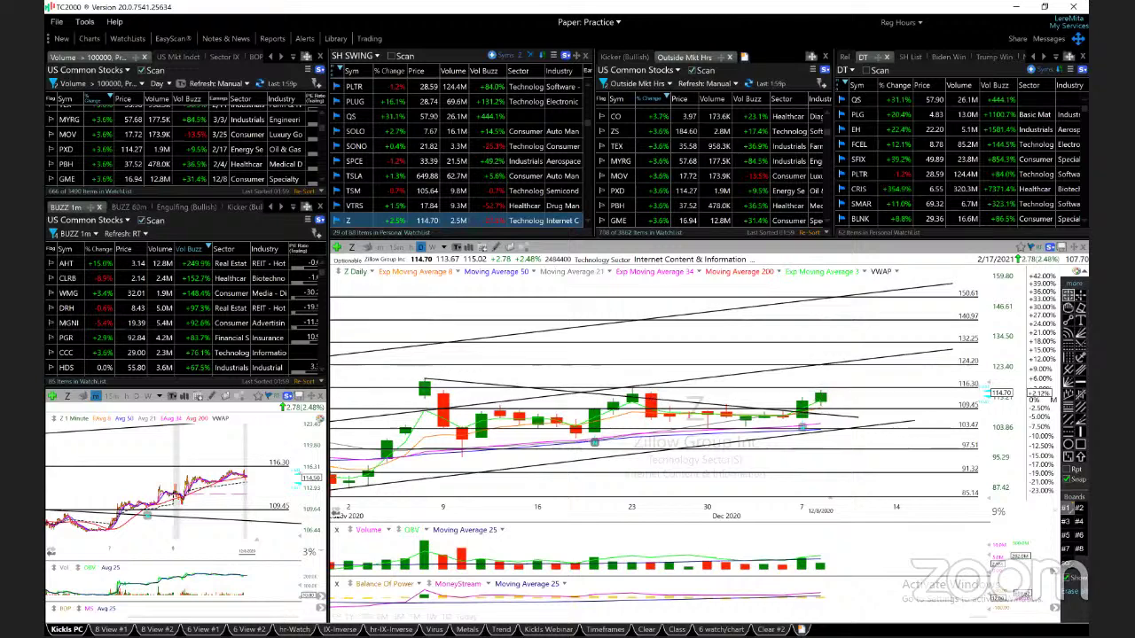
pyautogui.click(443, 403)
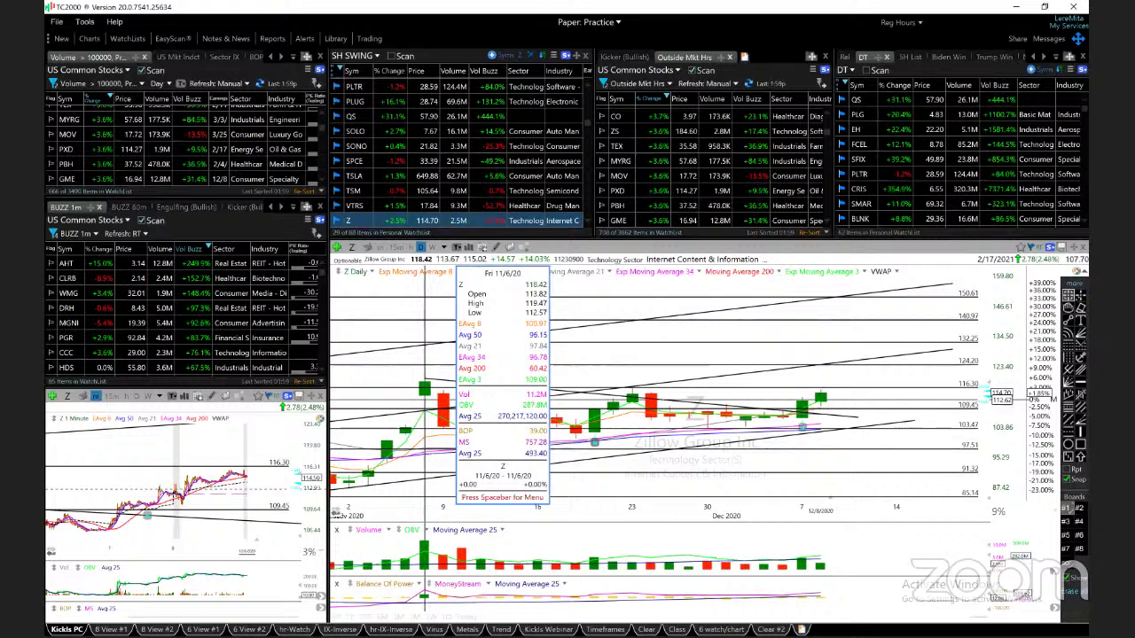
pyautogui.click(425, 406)
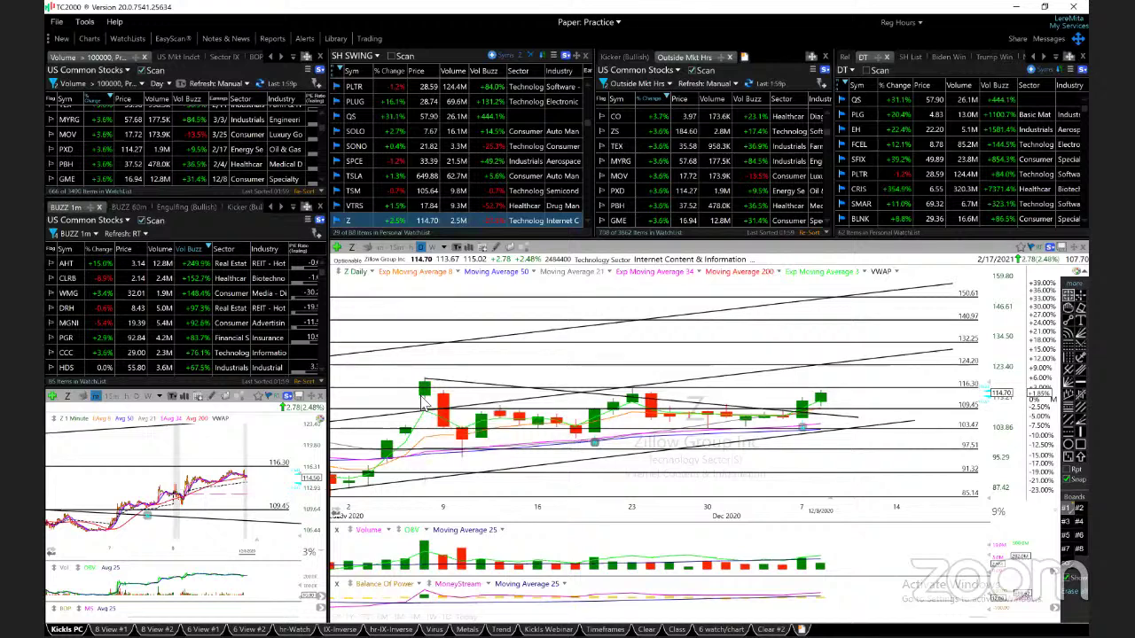